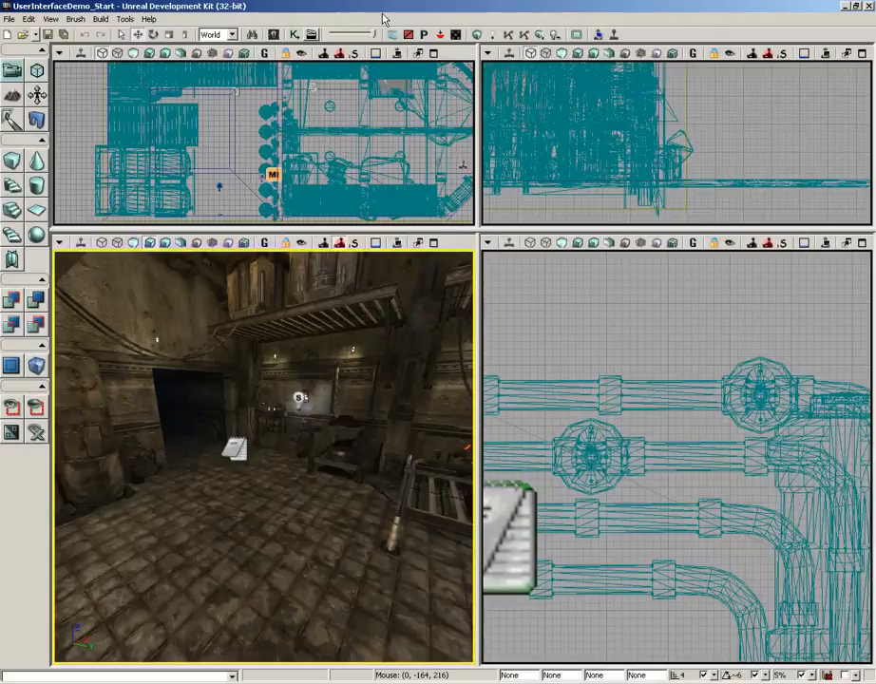
- Create a new UIScene named UI_Demo_Button in the UIScene group of the UIDemoAssets package
{"action": "left_click", "coordinate": [273, 35]}
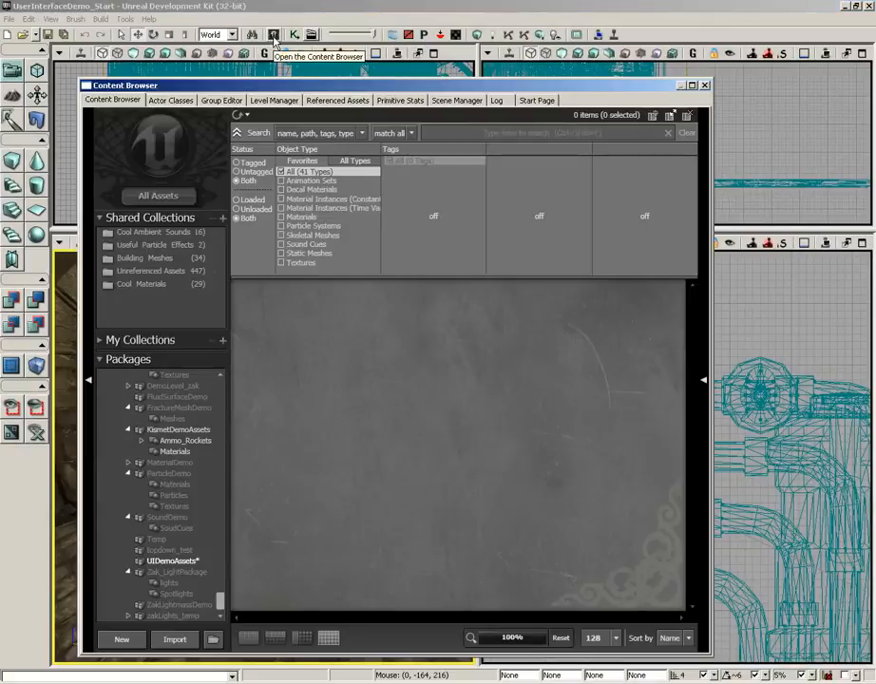
{"action": "left_click", "coordinate": [171, 561]}
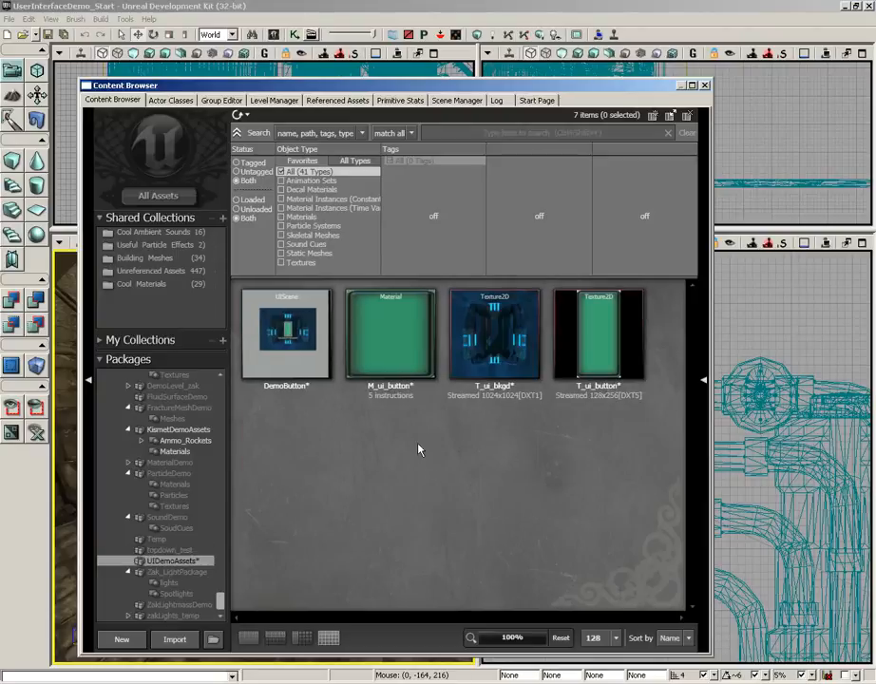
{"action": "right_click", "coordinate": [301, 465]}
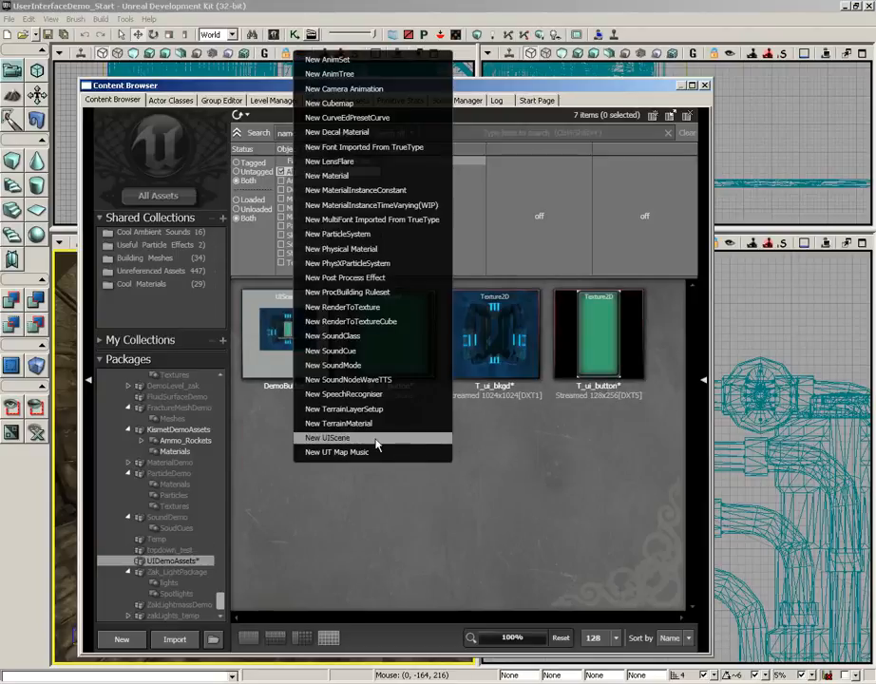
{"action": "left_click", "coordinate": [328, 438]}
{"action": "left_click", "coordinate": [419, 332]}
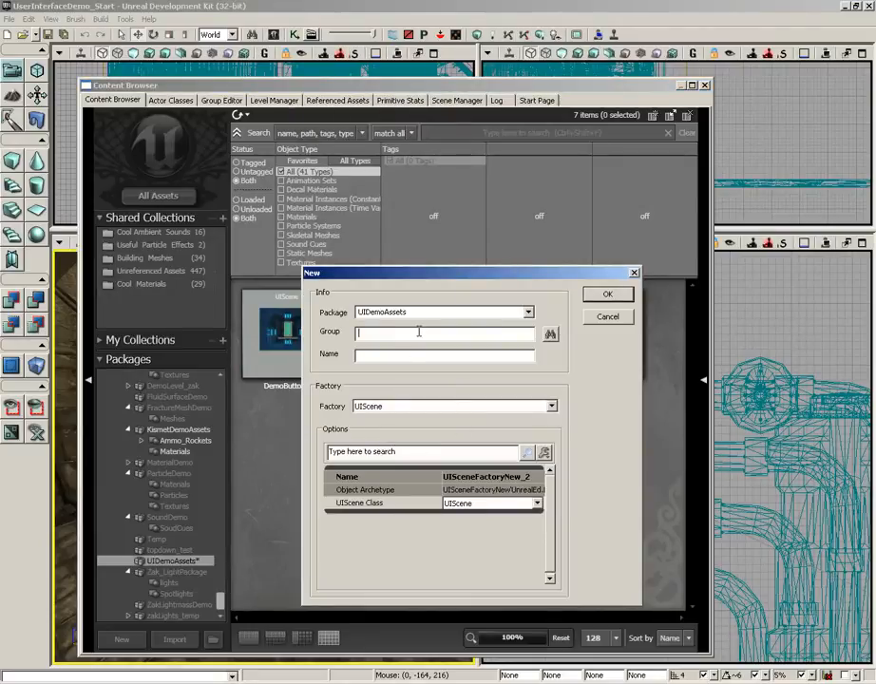
{"action": "type", "text": "UIScene"}
{"action": "key", "text": "Tab"}
{"action": "type", "text": "UI_Demo_"}
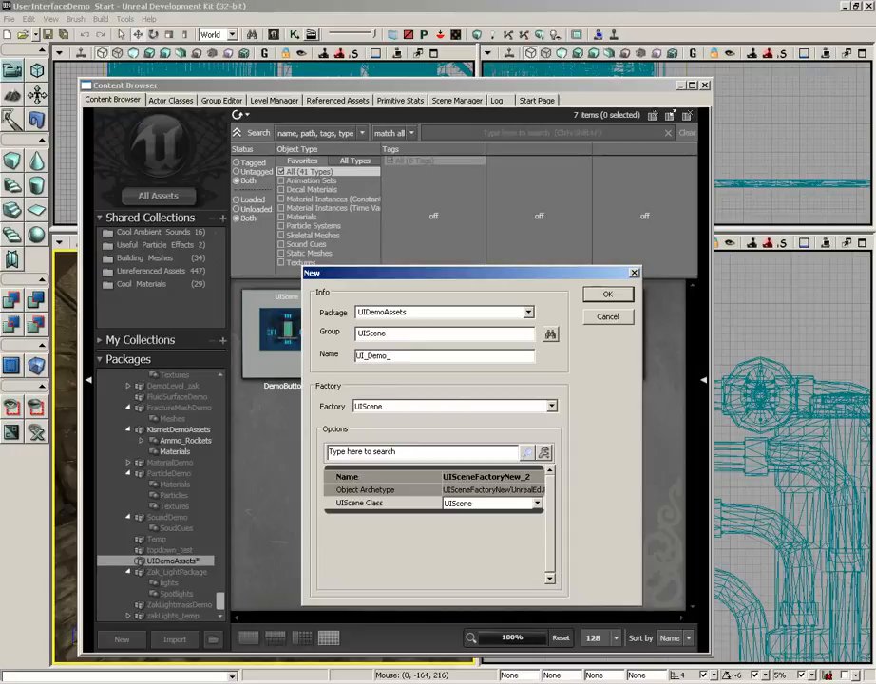
{"action": "type", "text": "Button"}
{"action": "key", "text": "Return"}
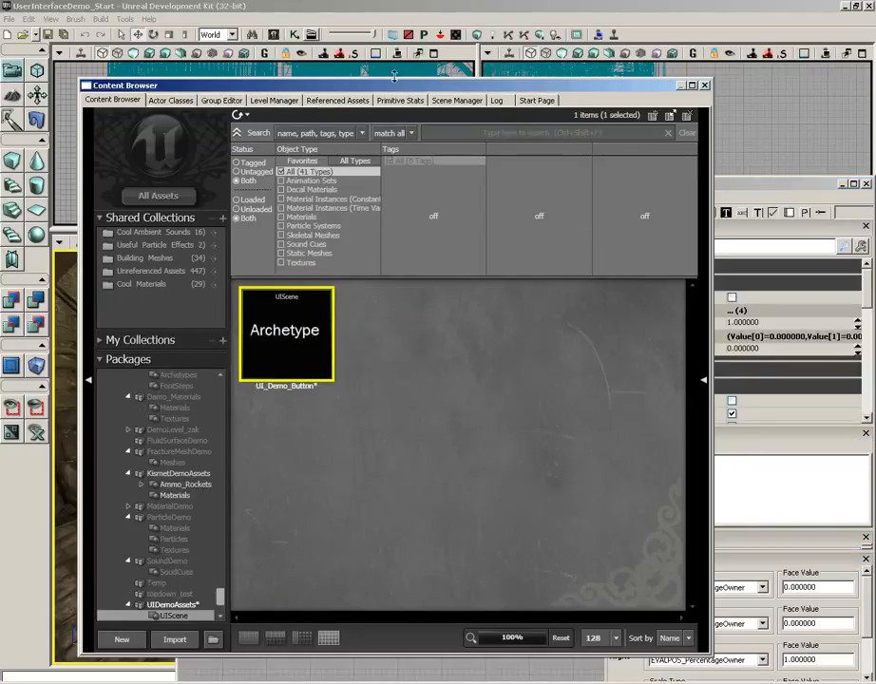
- Close the Content Browser and maximize the UIScene editor window
{"action": "left_click_drag", "start_coordinate": [394, 88], "coordinate": [422, 50]}
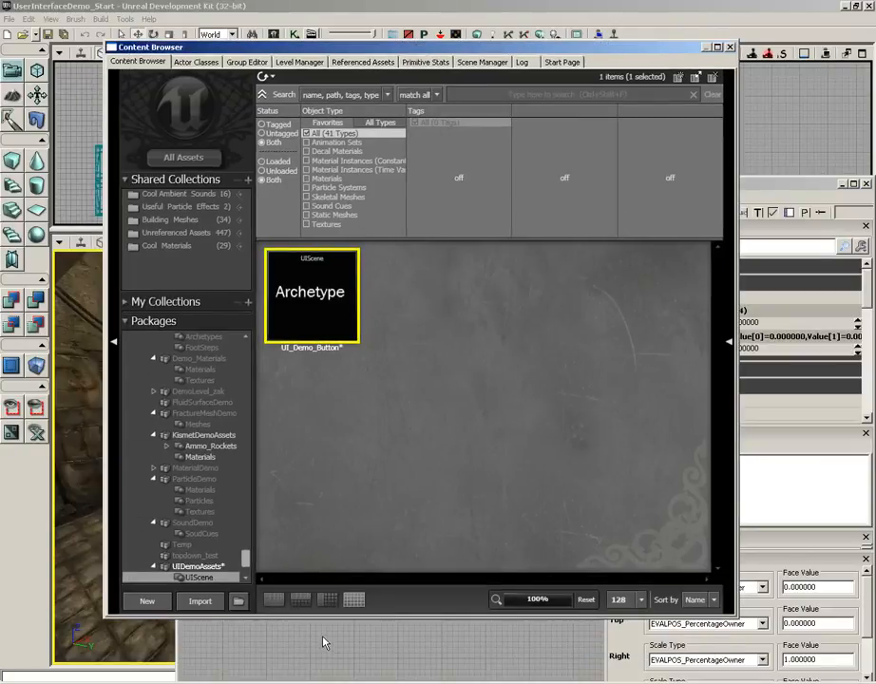
{"action": "left_click", "coordinate": [729, 47]}
{"action": "left_click_drag", "start_coordinate": [680, 189], "coordinate": [578, 69]}
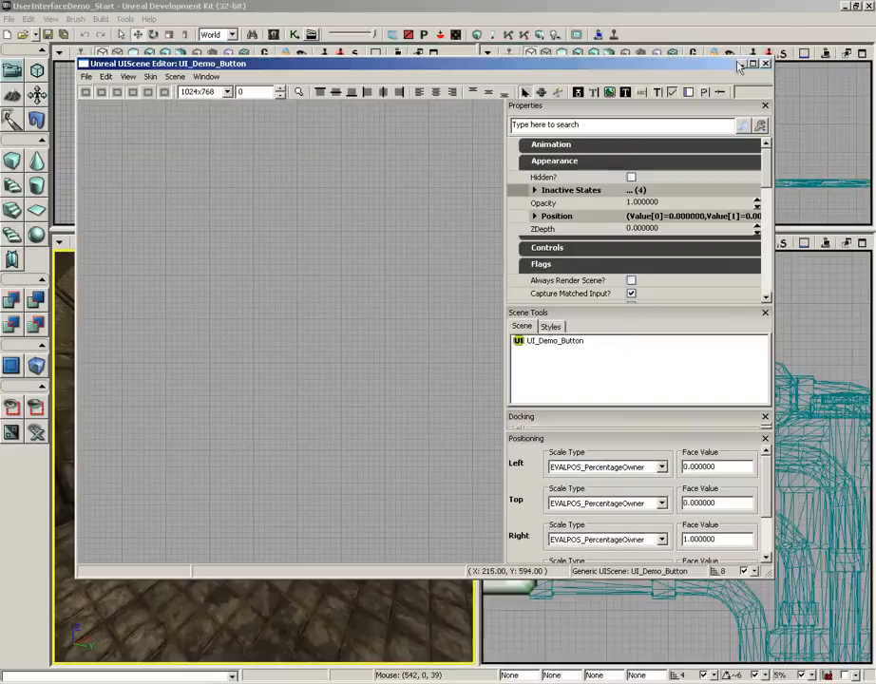
{"action": "left_click", "coordinate": [751, 64]}
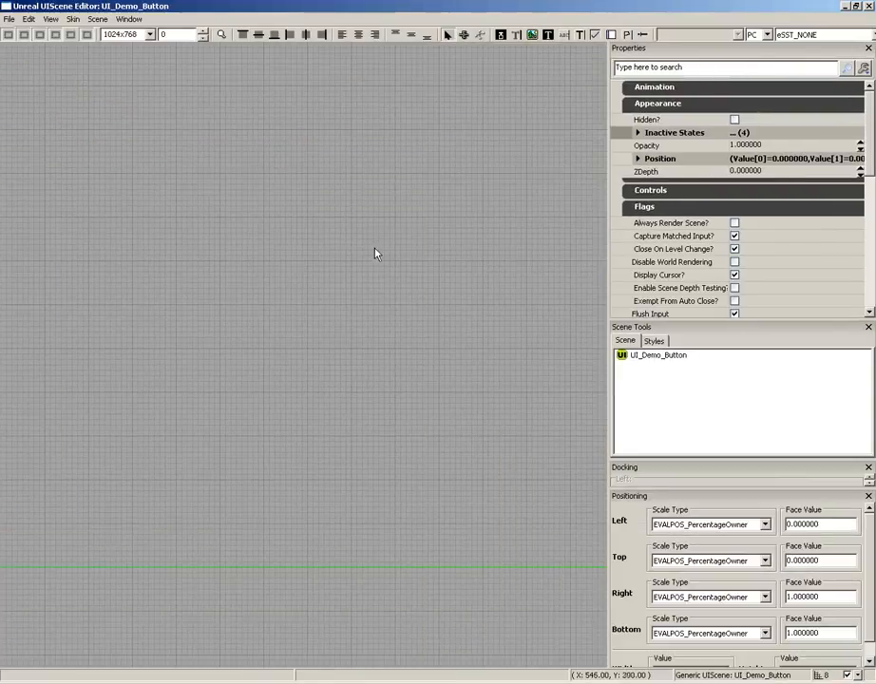
- Set the snap grid to 32 and draw an image widget covering the whole 1024x768 scene frame
{"action": "scroll", "coordinate": [361, 223], "scroll_direction": "down", "scroll_amount": 3}
{"action": "scroll", "coordinate": [343, 186], "scroll_direction": "down", "scroll_amount": 1}
{"action": "scroll", "coordinate": [342, 201], "scroll_direction": "up", "scroll_amount": 2}
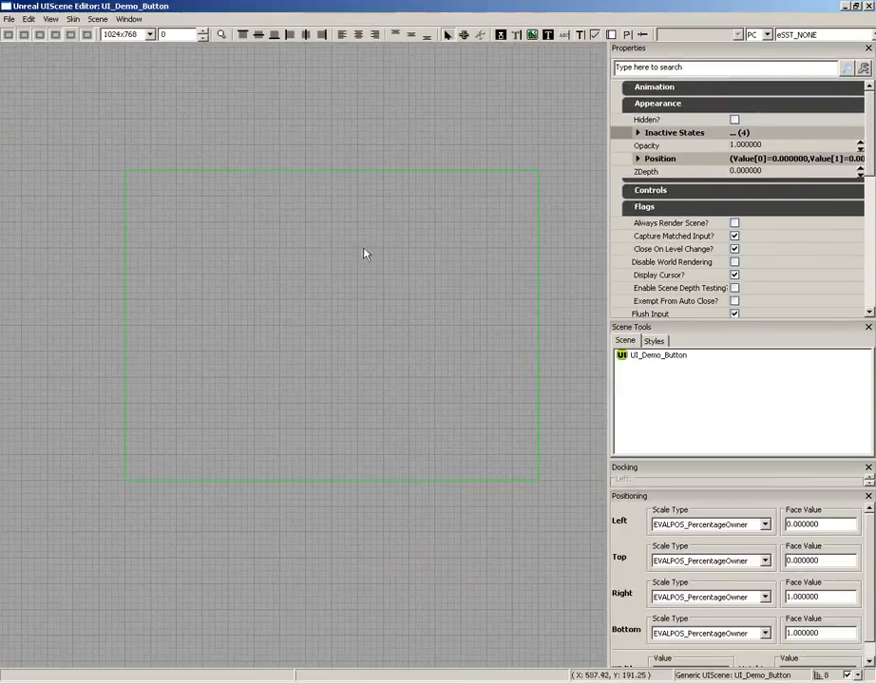
{"action": "left_click", "coordinate": [25, 38]}
{"action": "scroll", "coordinate": [323, 290], "scroll_direction": "up", "scroll_amount": 2}
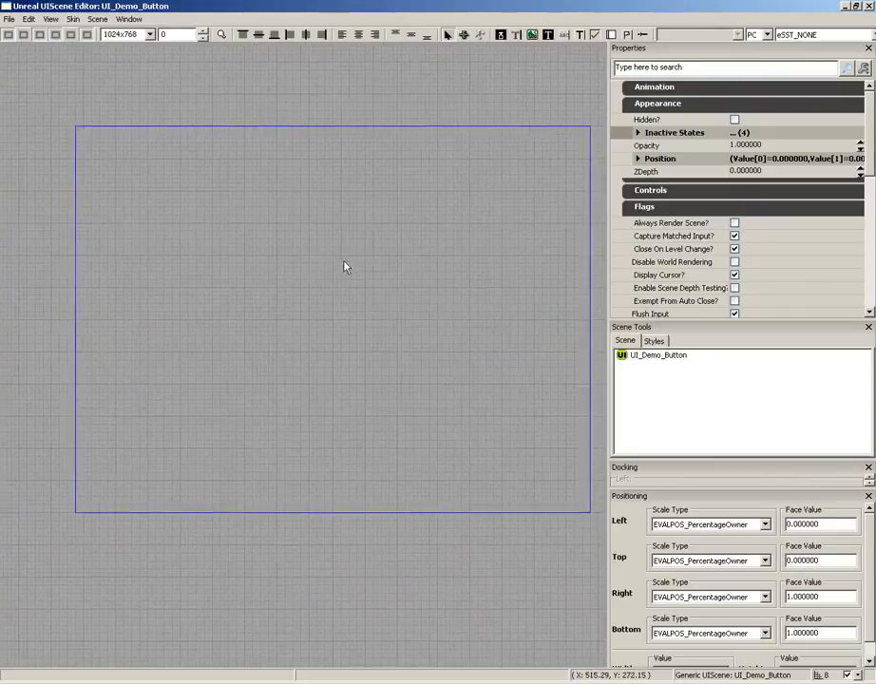
{"action": "left_click_drag", "start_coordinate": [344, 262], "coordinate": [365, 238]}
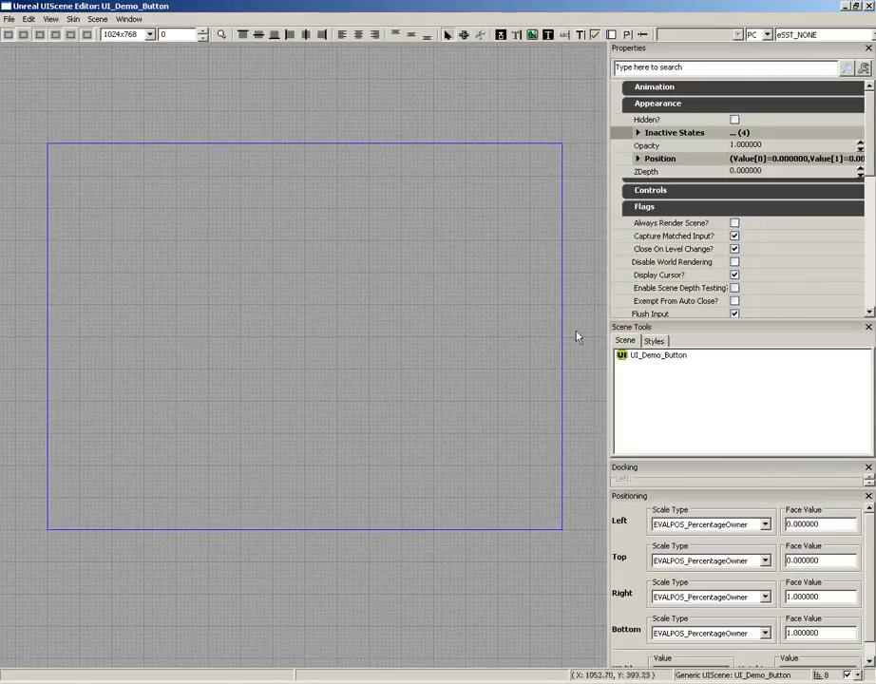
{"action": "left_click", "coordinate": [533, 36]}
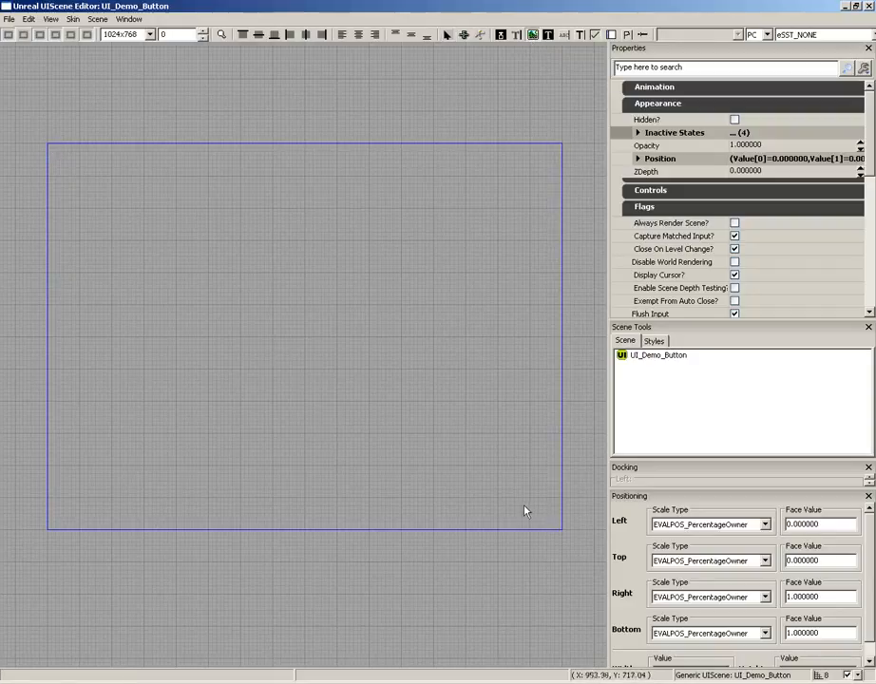
{"action": "left_click", "coordinate": [845, 676]}
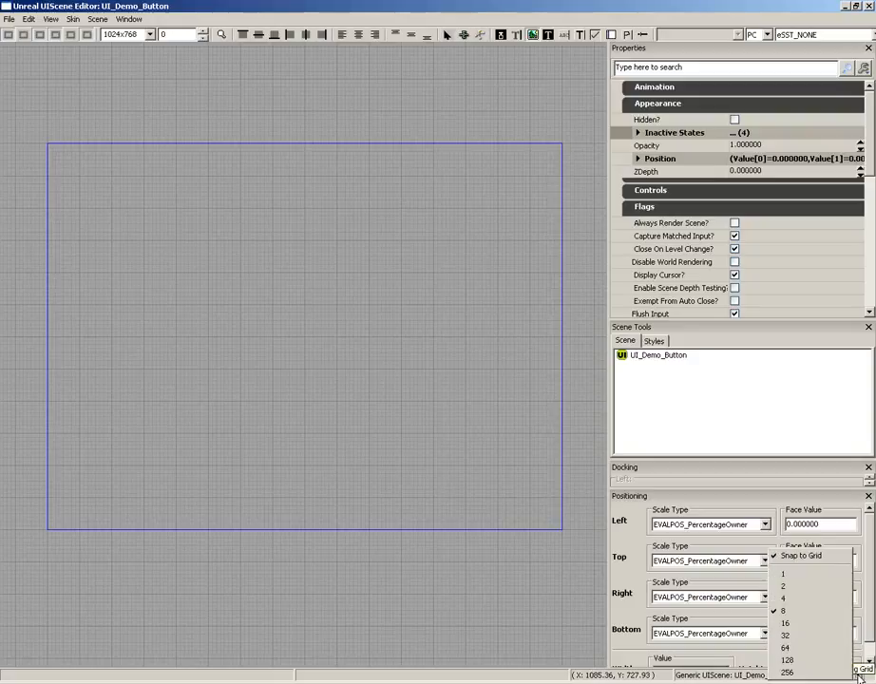
{"action": "left_click", "coordinate": [813, 639]}
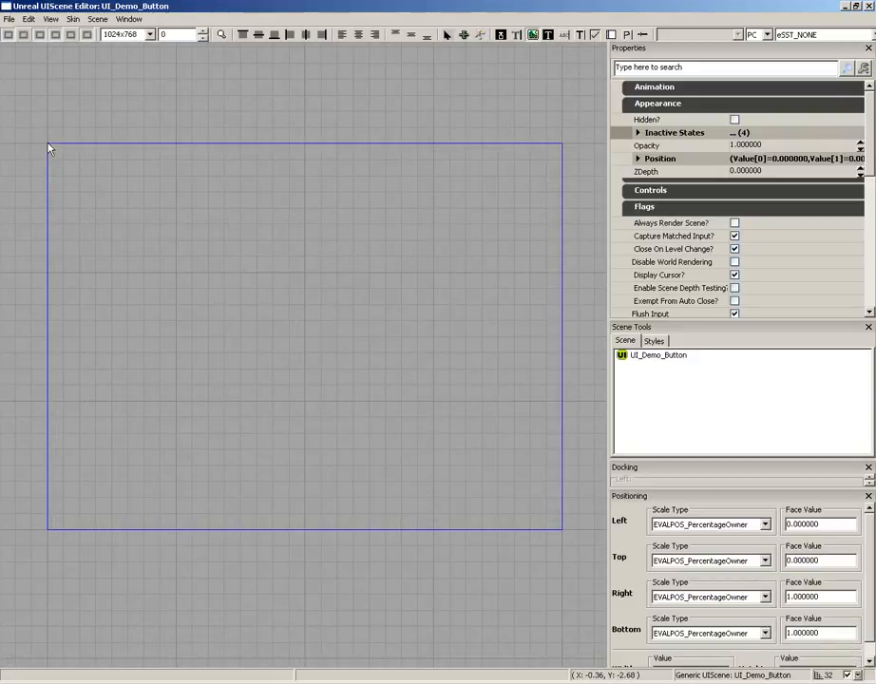
{"action": "left_click_drag", "start_coordinate": [48, 146], "coordinate": [560, 531]}
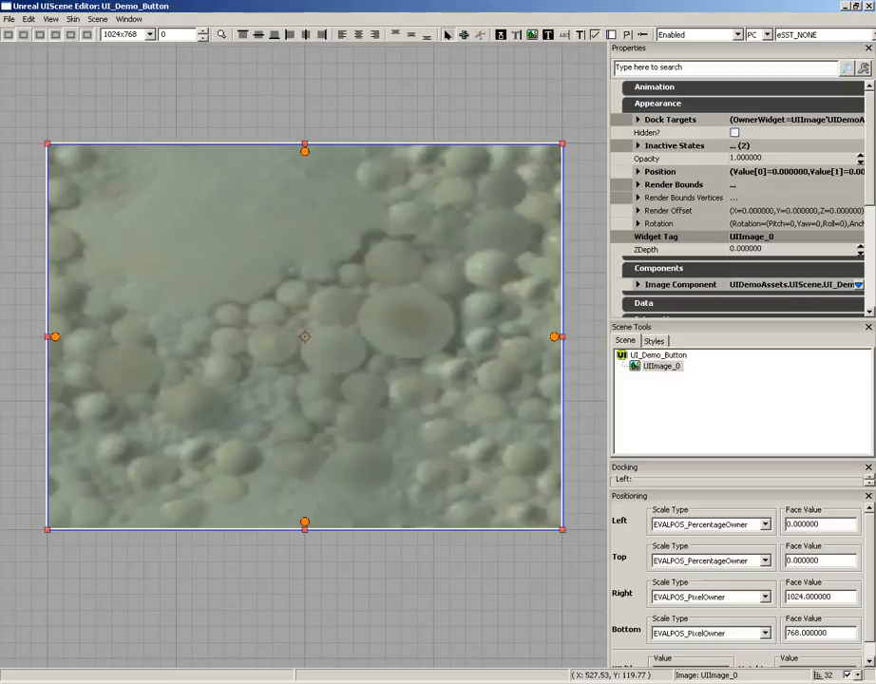
- Assign the T_ui_bkgd texture from UIDemoAssets as the Image Ref in the image component's style override
{"action": "left_click", "coordinate": [638, 285]}
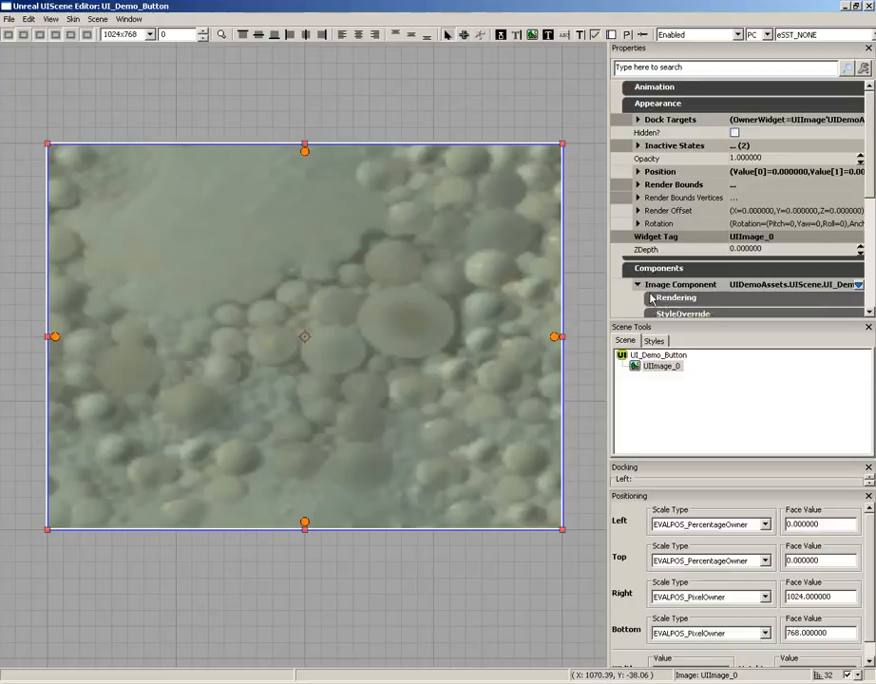
{"action": "left_click_drag", "start_coordinate": [866, 155], "coordinate": [866, 193]}
{"action": "left_click", "coordinate": [680, 226]}
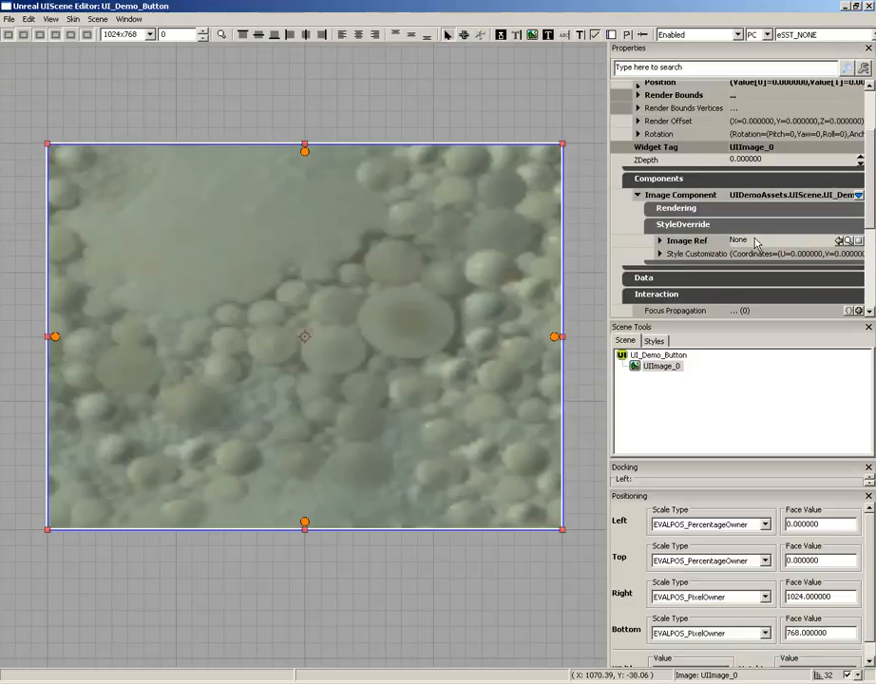
{"action": "left_click", "coordinate": [844, 6]}
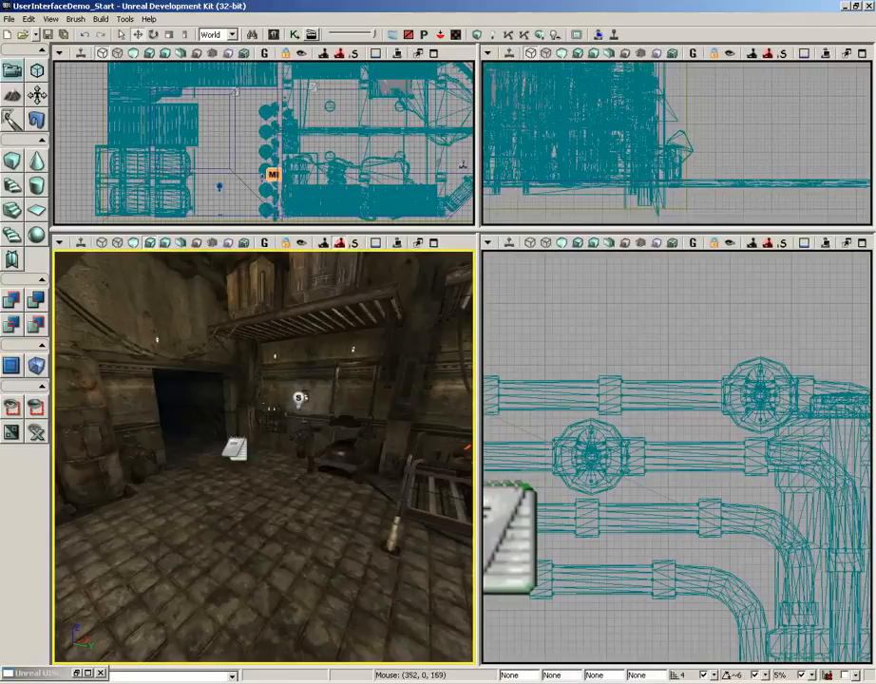
{"action": "left_click", "coordinate": [273, 34]}
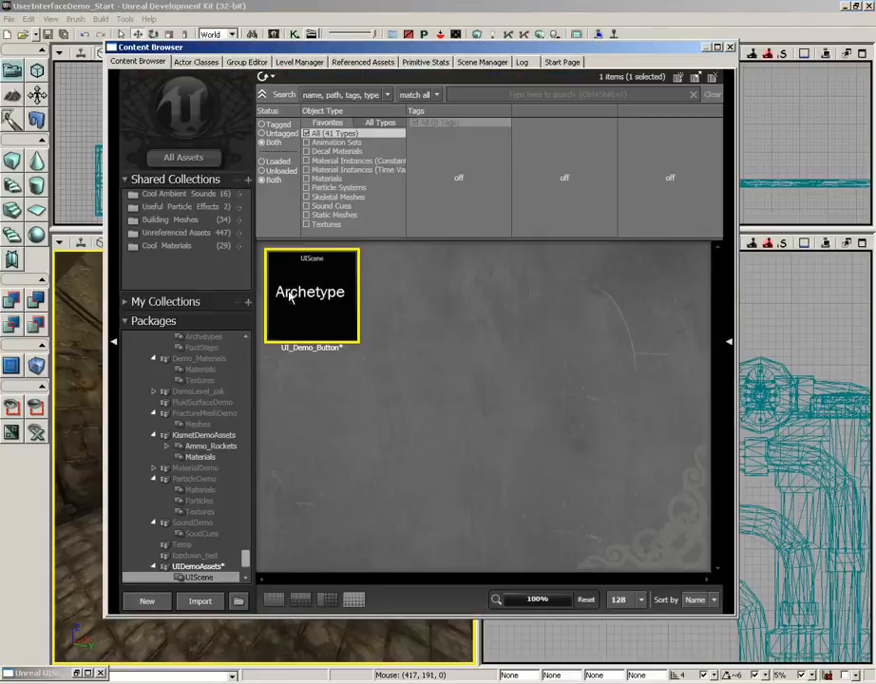
{"action": "left_click", "coordinate": [199, 566]}
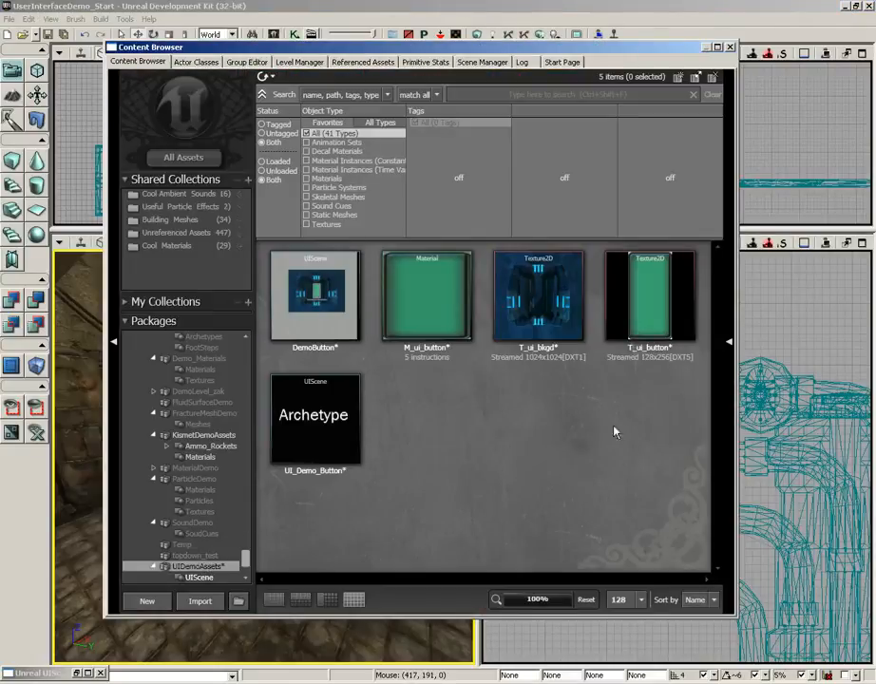
{"action": "left_click", "coordinate": [532, 299]}
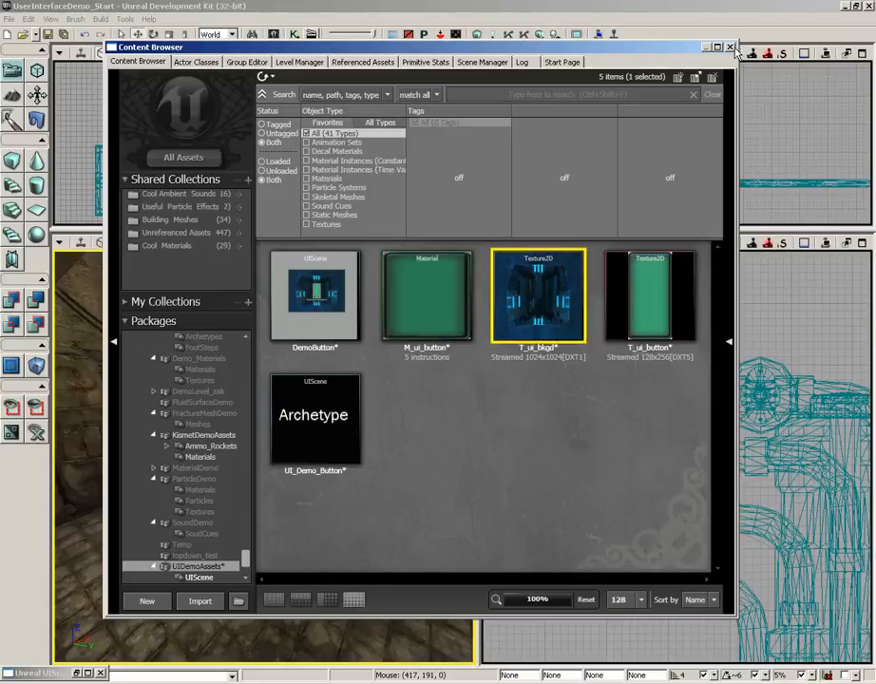
{"action": "left_click", "coordinate": [729, 47]}
{"action": "left_click", "coordinate": [77, 674]}
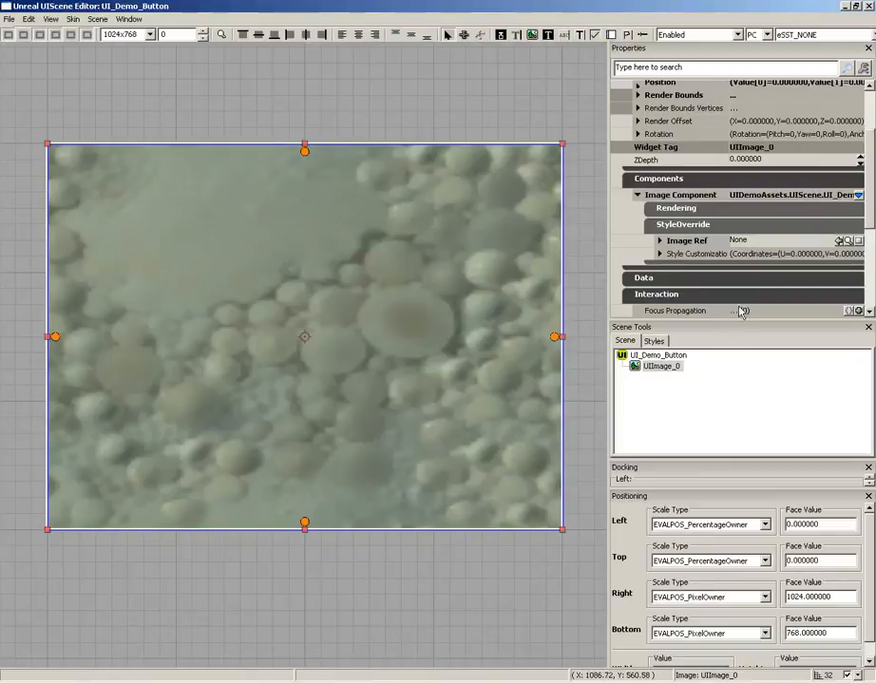
{"action": "left_click", "coordinate": [841, 242]}
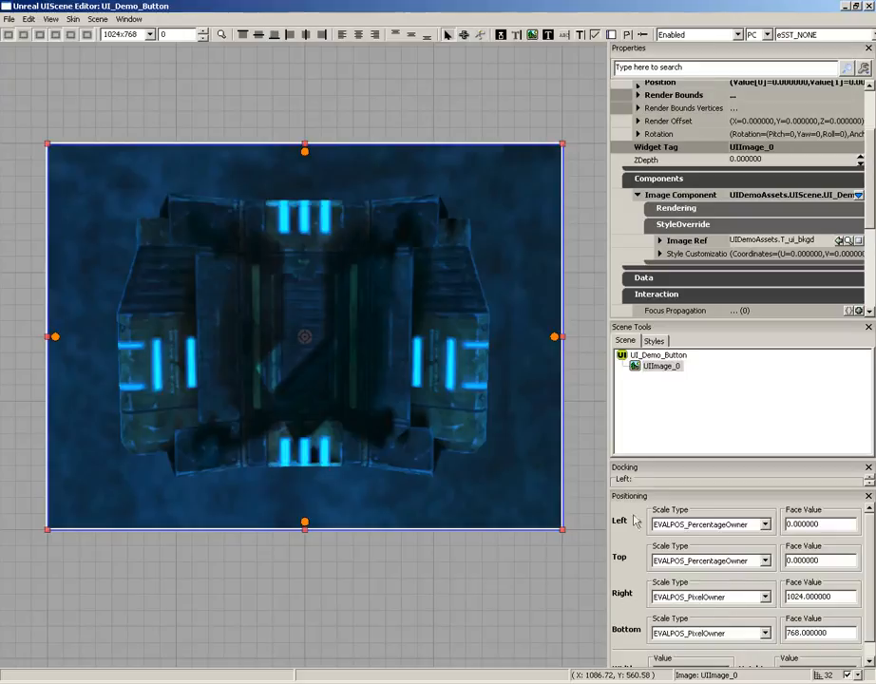
- Change the image widget's Right and Bottom scale types to EVALPOS_PercentageOwner
{"action": "left_click", "coordinate": [683, 601]}
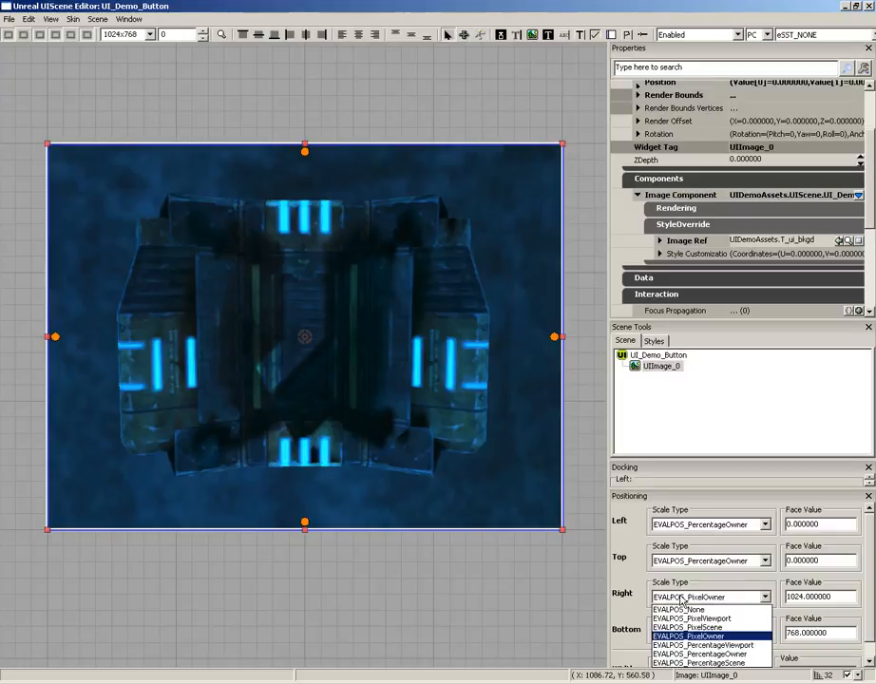
{"action": "left_click", "coordinate": [708, 655]}
{"action": "left_click", "coordinate": [711, 633]}
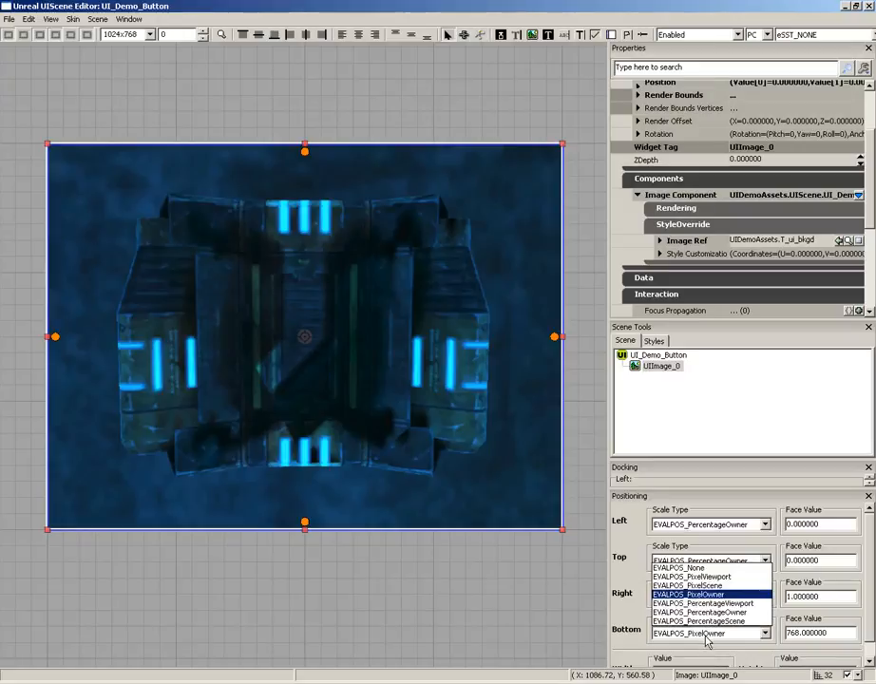
{"action": "left_click", "coordinate": [711, 613]}
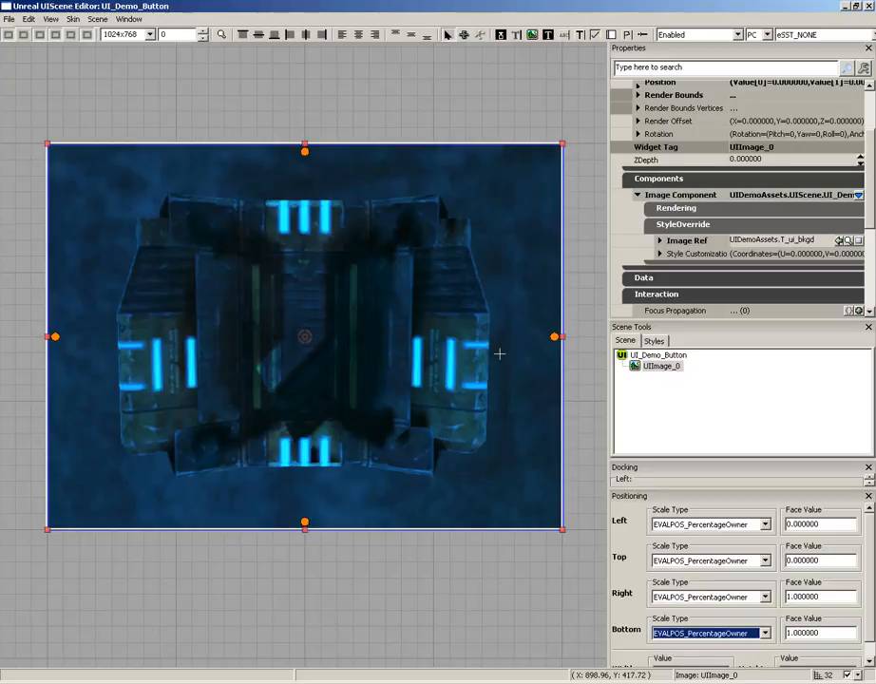
- Draw a button widget in the middle of the background, about 0.125 wide and 0.333 high, starting at about 0.4375, 0.333
{"action": "left_click", "coordinate": [500, 35]}
{"action": "left_click", "coordinate": [273, 279]}
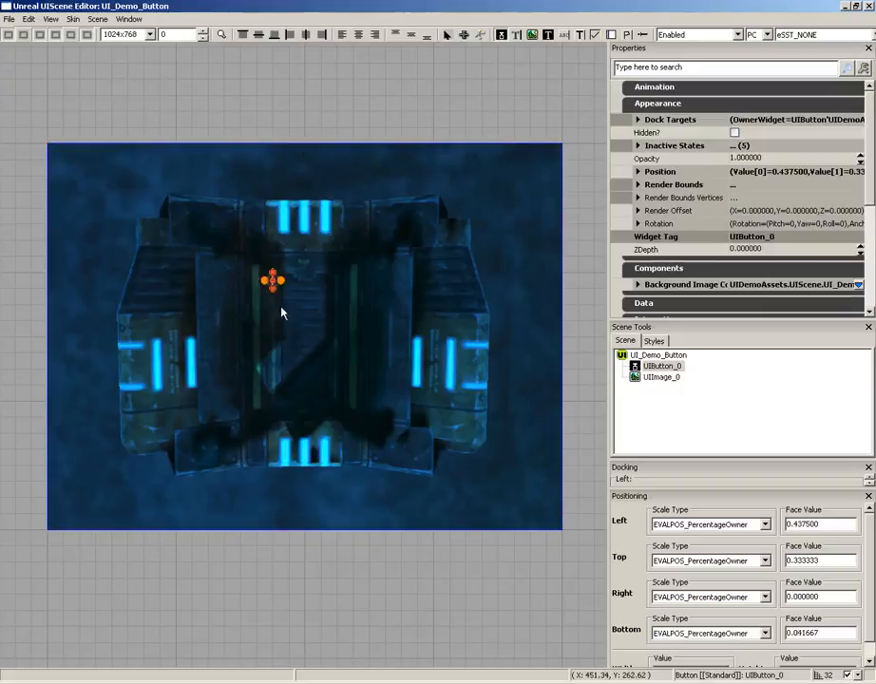
{"action": "left_click_drag", "start_coordinate": [282, 311], "coordinate": [336, 399]}
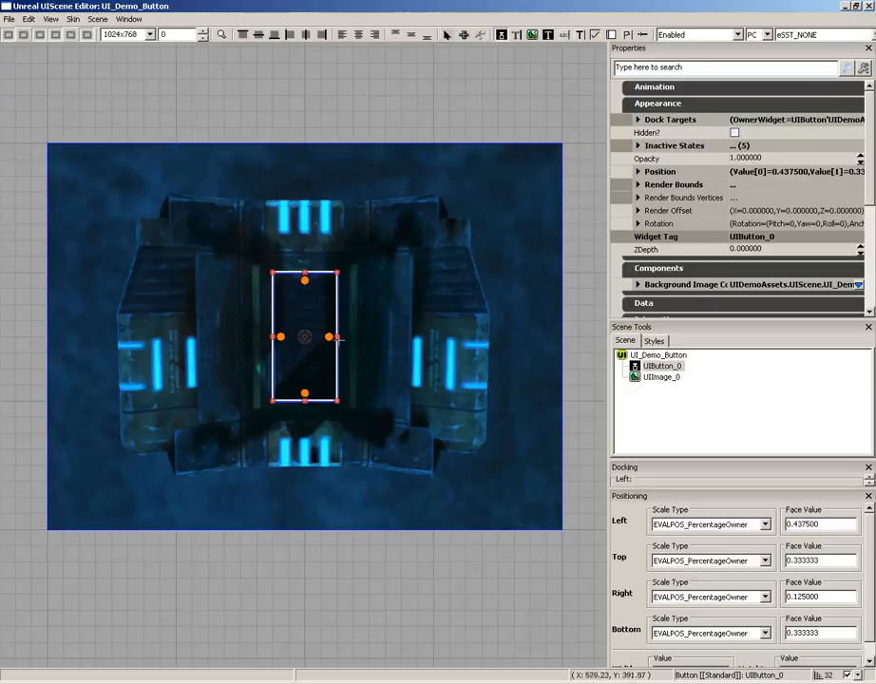
- Open the button widget's assigned style and examine its friendly name, unique tag and default texture
{"action": "right_click", "coordinate": [296, 326]}
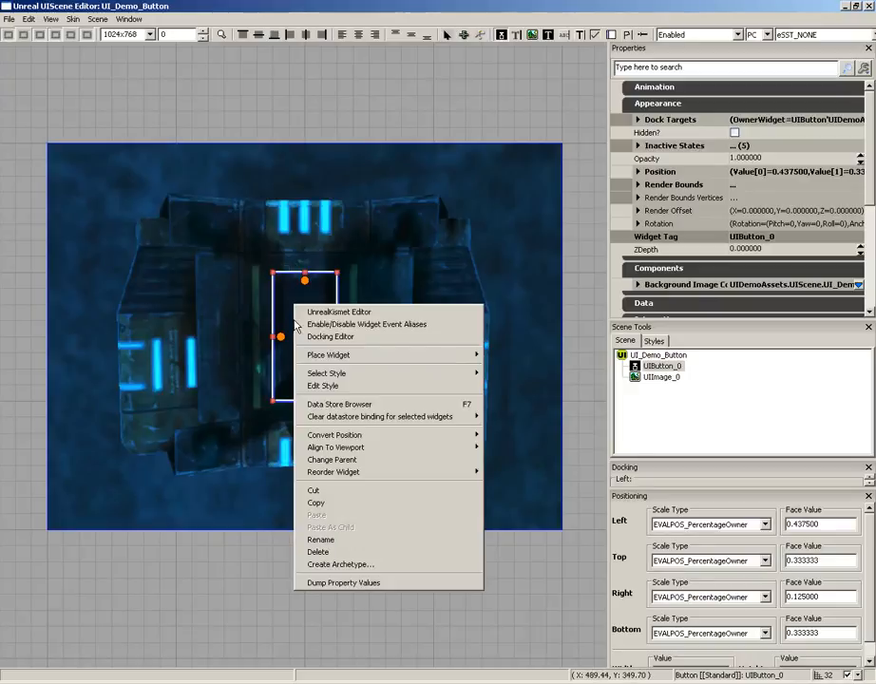
{"action": "left_click", "coordinate": [328, 386]}
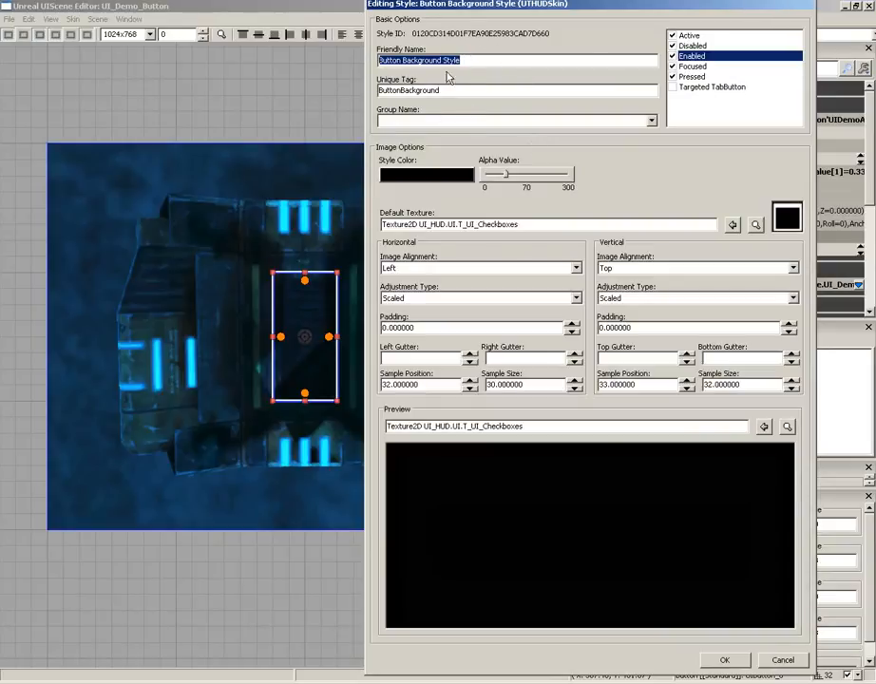
{"action": "double_click", "coordinate": [510, 90]}
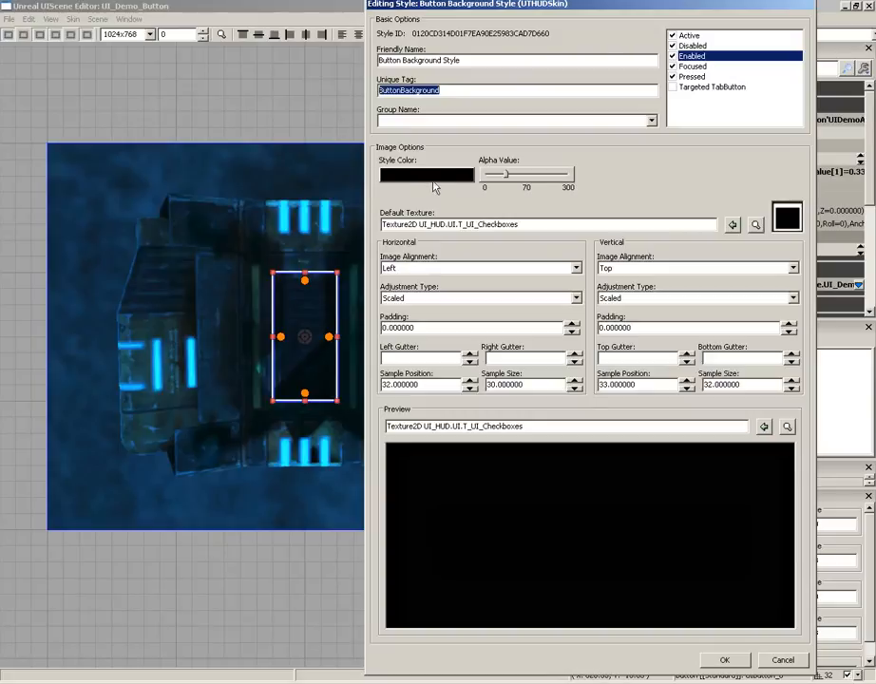
{"action": "left_click", "coordinate": [605, 204]}
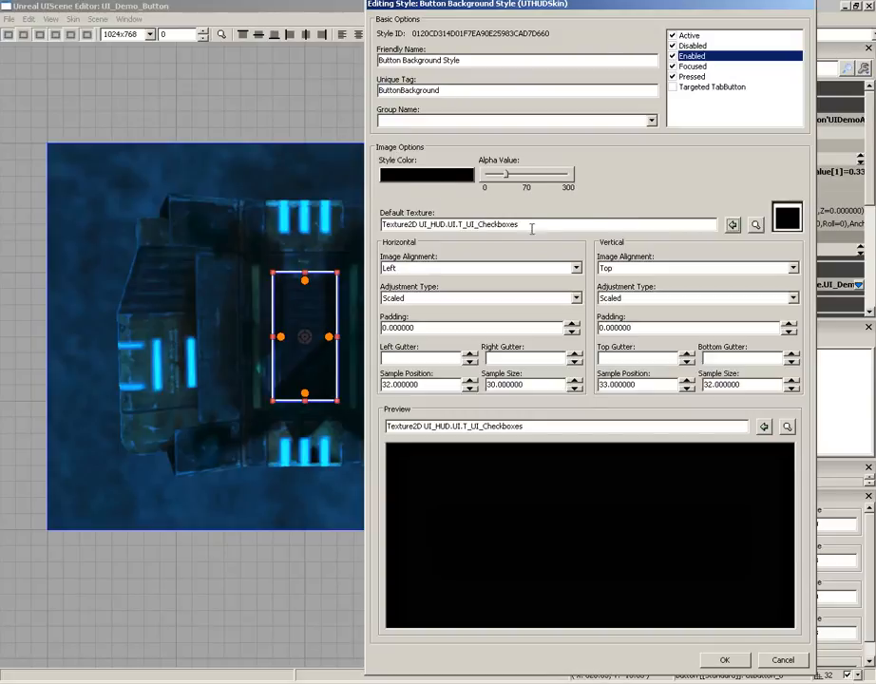
{"action": "left_click_drag", "start_coordinate": [542, 224], "coordinate": [346, 261]}
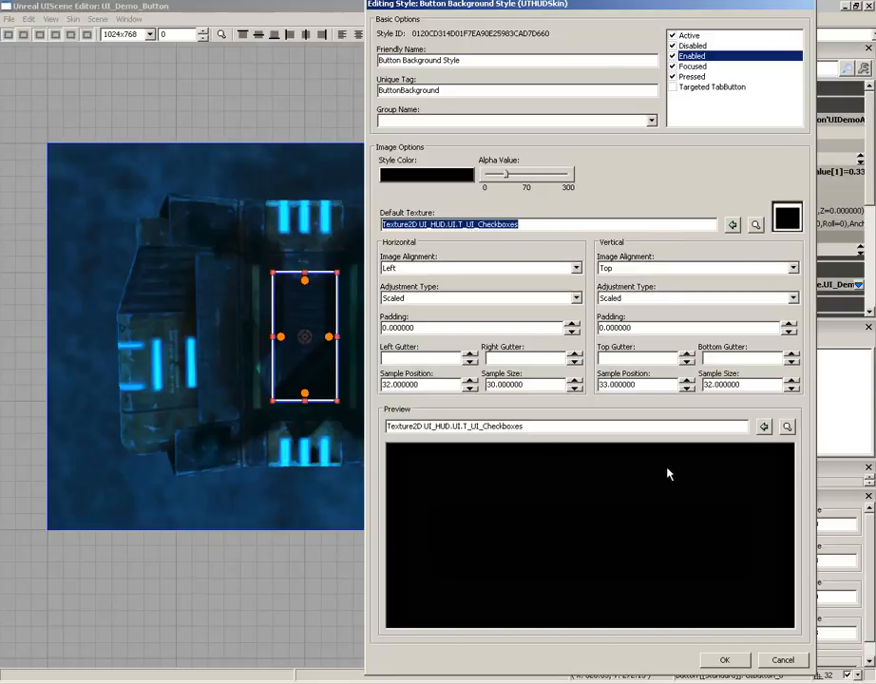
- Compare the style's settings and preview across the Active, Disabled, Enabled, Focused and Pressed states, closing it without saving
{"action": "left_click", "coordinate": [694, 76]}
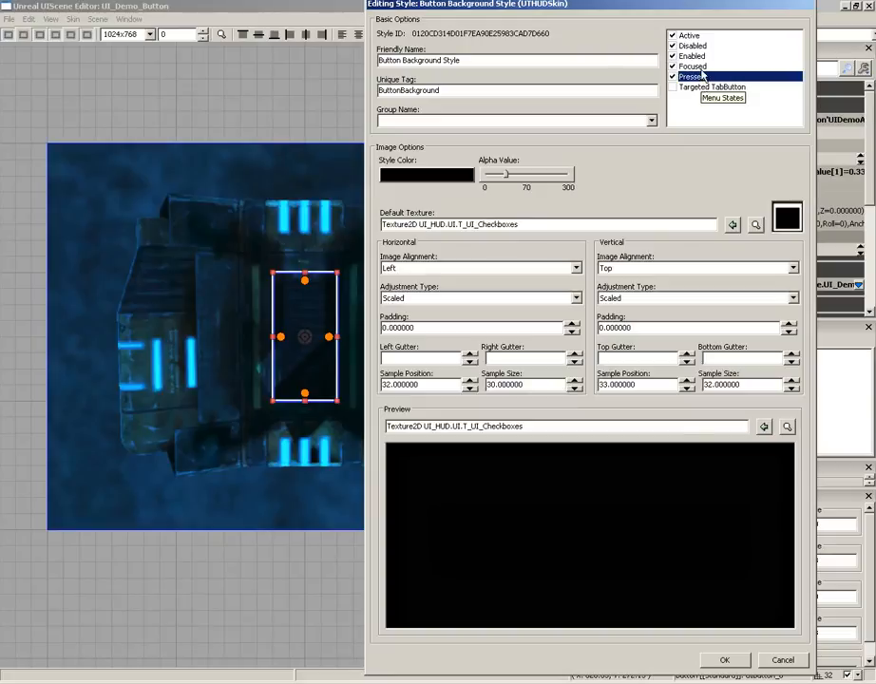
{"action": "left_click", "coordinate": [691, 36]}
{"action": "left_click", "coordinate": [698, 46]}
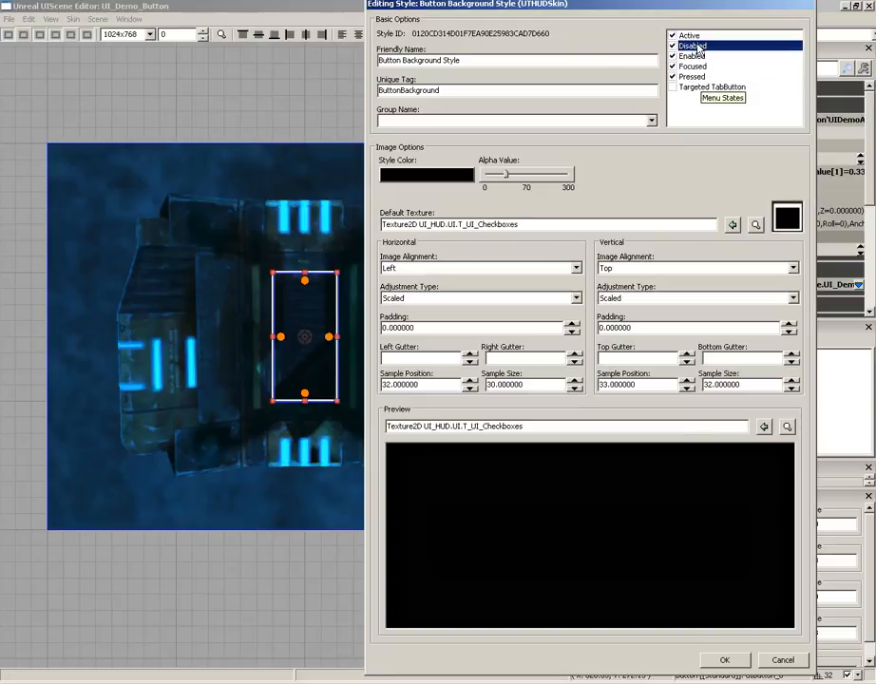
{"action": "left_click", "coordinate": [694, 65]}
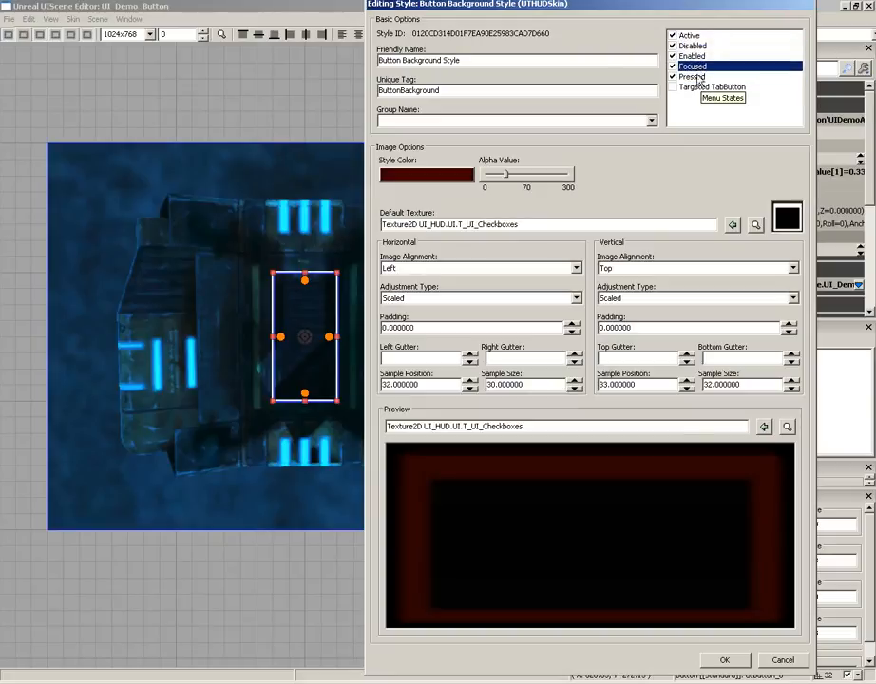
{"action": "left_click", "coordinate": [698, 56]}
{"action": "left_click", "coordinate": [698, 65]}
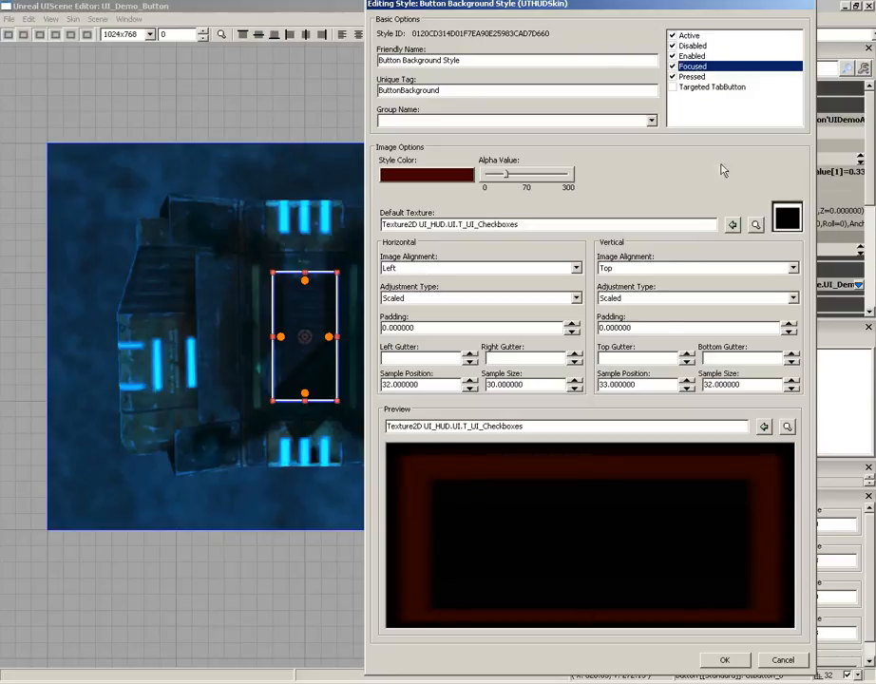
{"action": "left_click", "coordinate": [692, 76]}
{"action": "key", "text": "Up"}
{"action": "key", "text": "Up"}
{"action": "key", "text": "Up"}
{"action": "key", "text": "Up"}
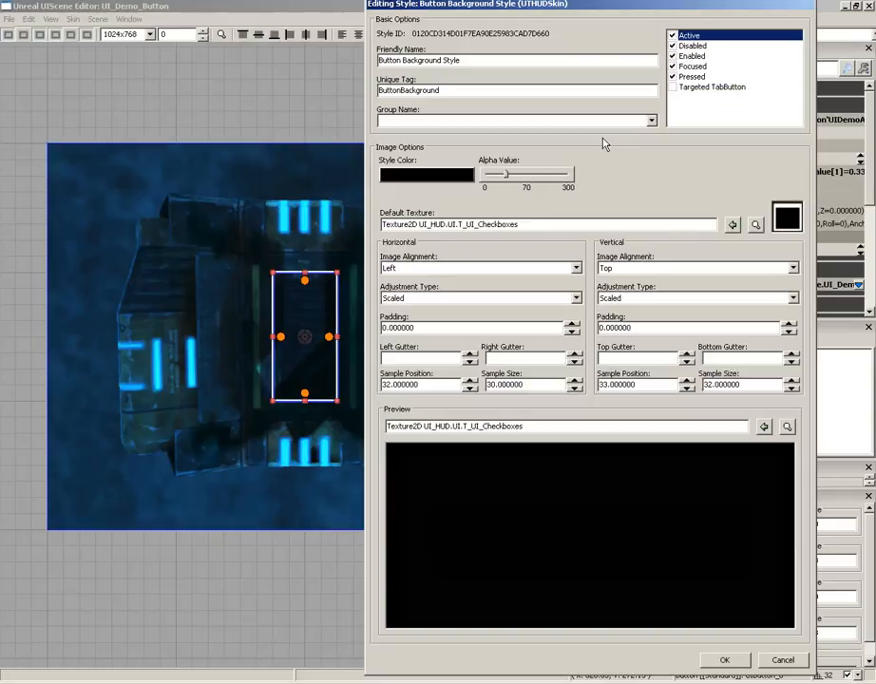
{"action": "left_click", "coordinate": [780, 659]}
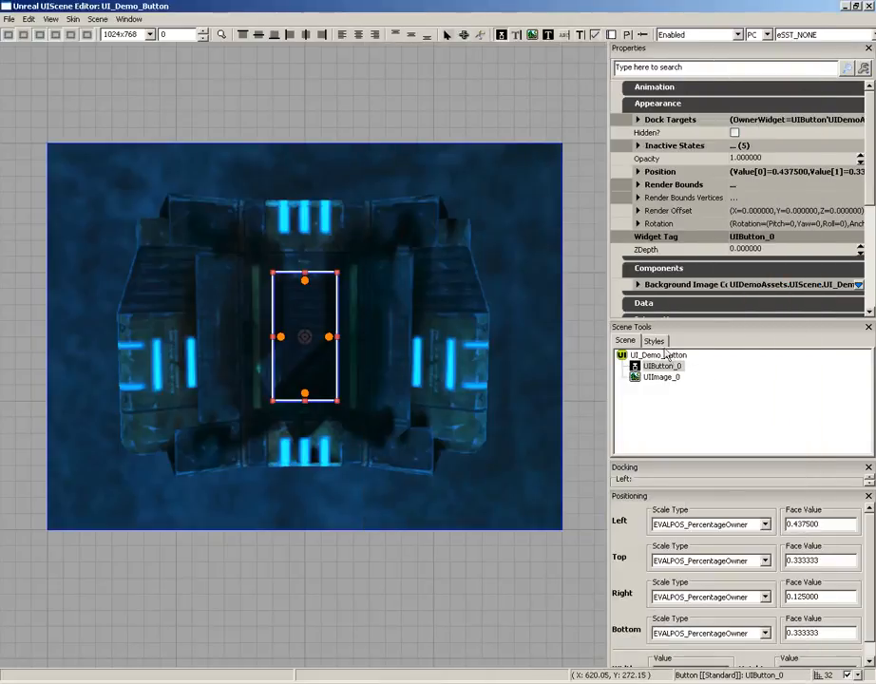
- Check the friendly name of the style assigned to the button and close the style without saving
{"action": "right_click", "coordinate": [312, 320]}
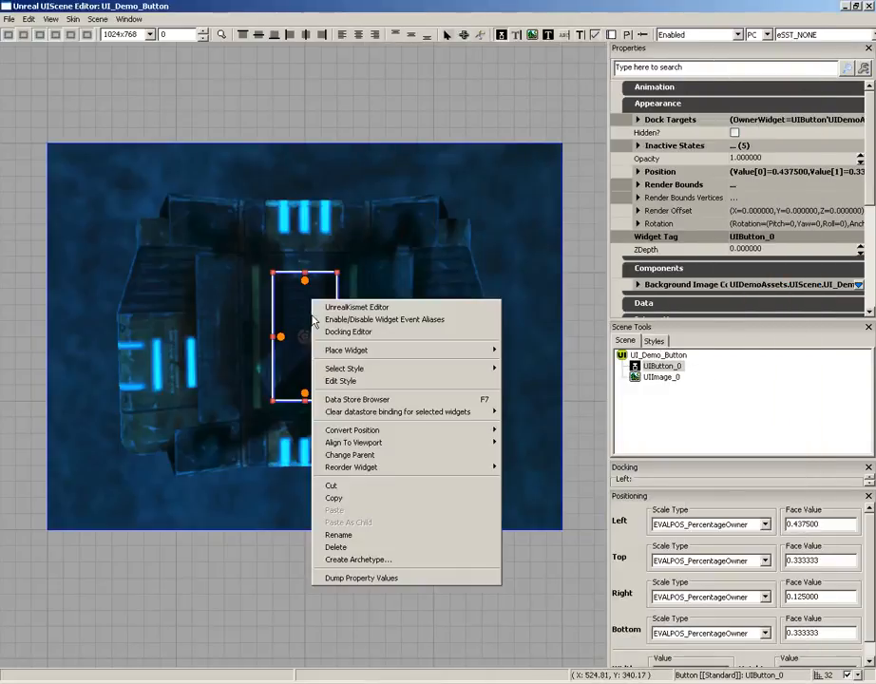
{"action": "left_click", "coordinate": [348, 380]}
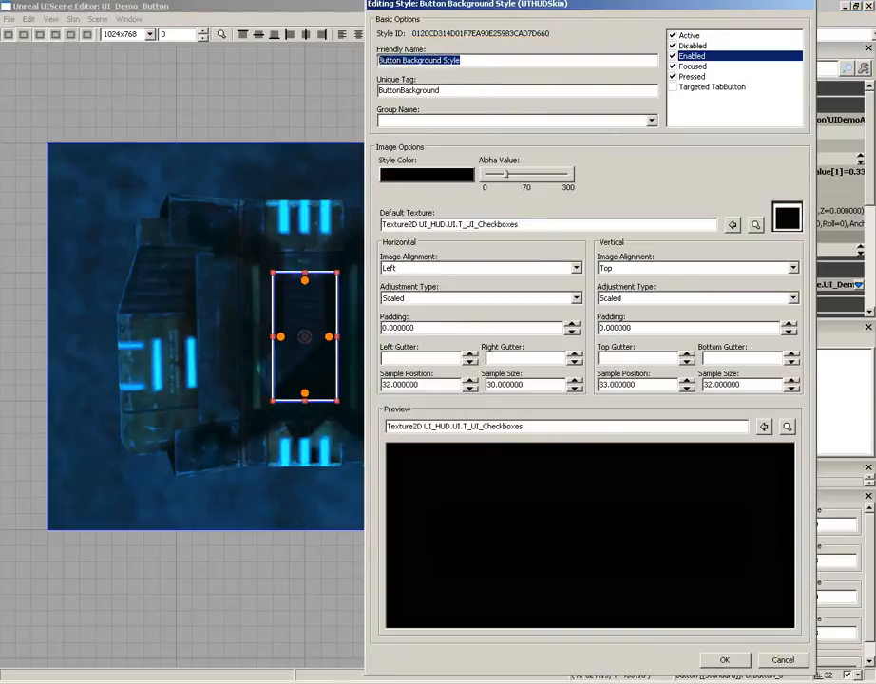
{"action": "left_click", "coordinate": [785, 659]}
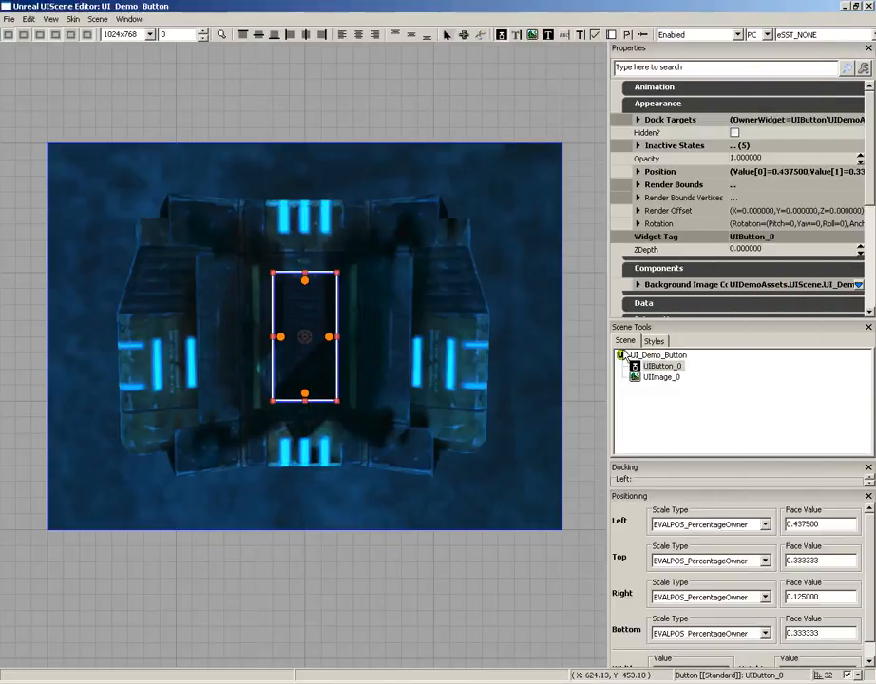
- Create a new style from Button Background Style with the unique tag Pulsing_Button and the friendly name Pulsing Button
{"action": "left_click", "coordinate": [654, 341]}
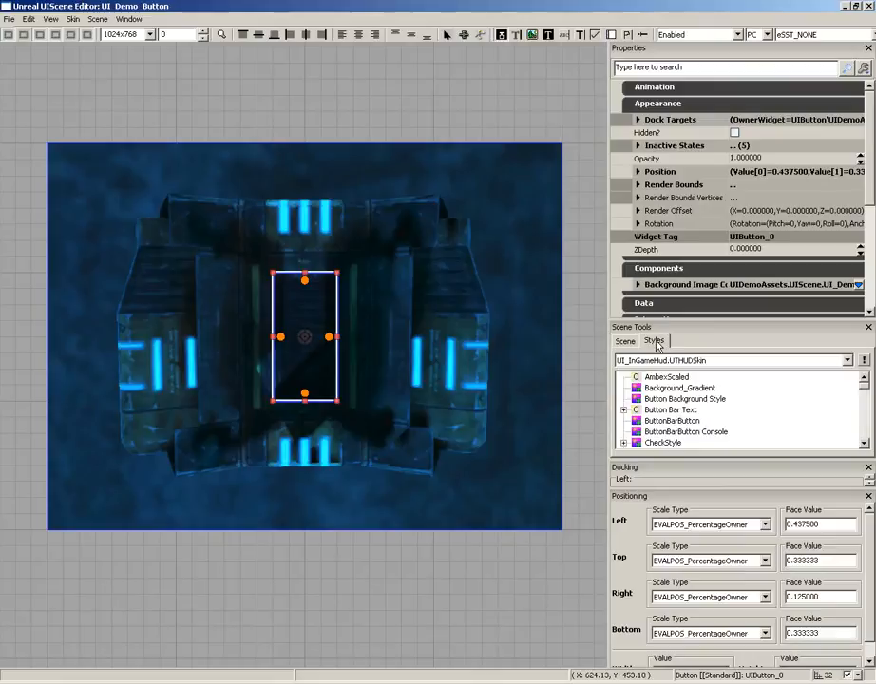
{"action": "left_click", "coordinate": [689, 399]}
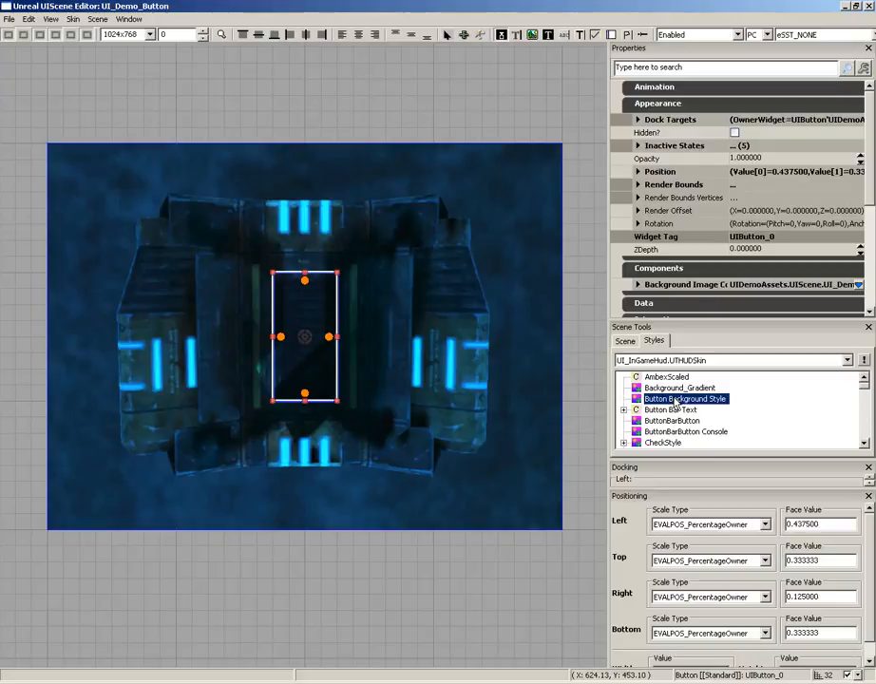
{"action": "right_click", "coordinate": [675, 402]}
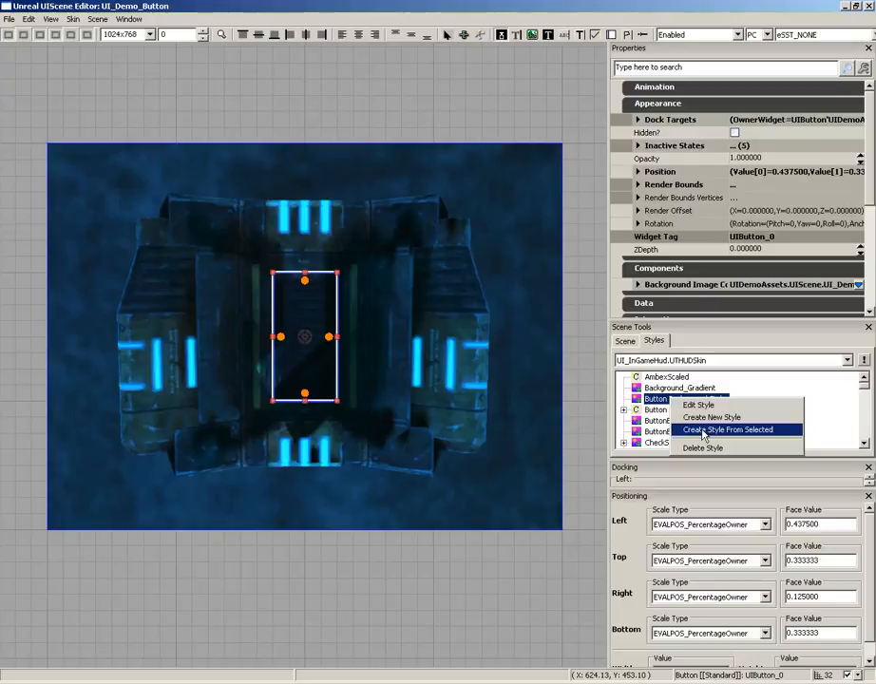
{"action": "left_click", "coordinate": [703, 430]}
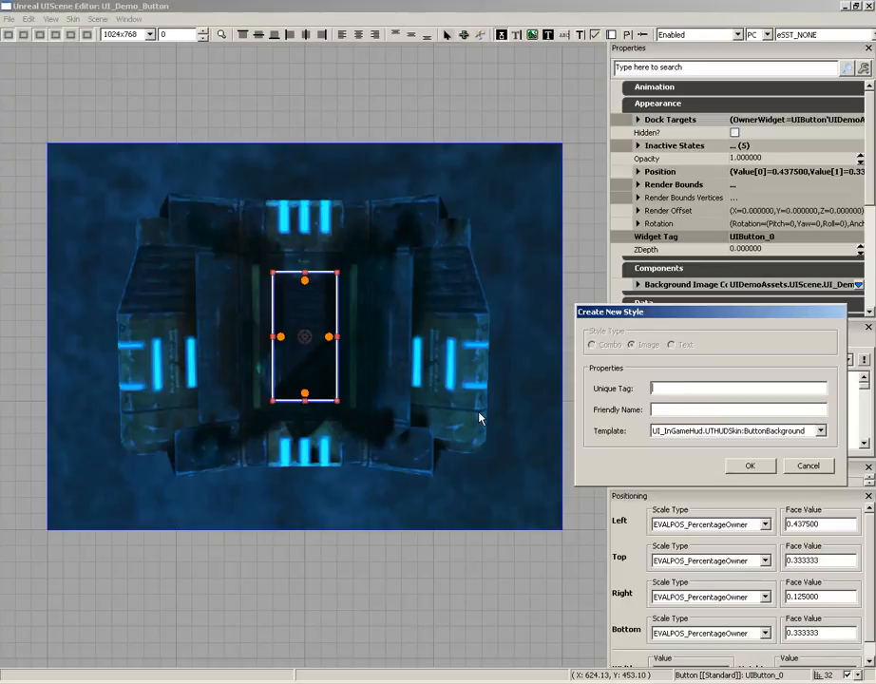
{"action": "type", "text": "Pulsing_Button"}
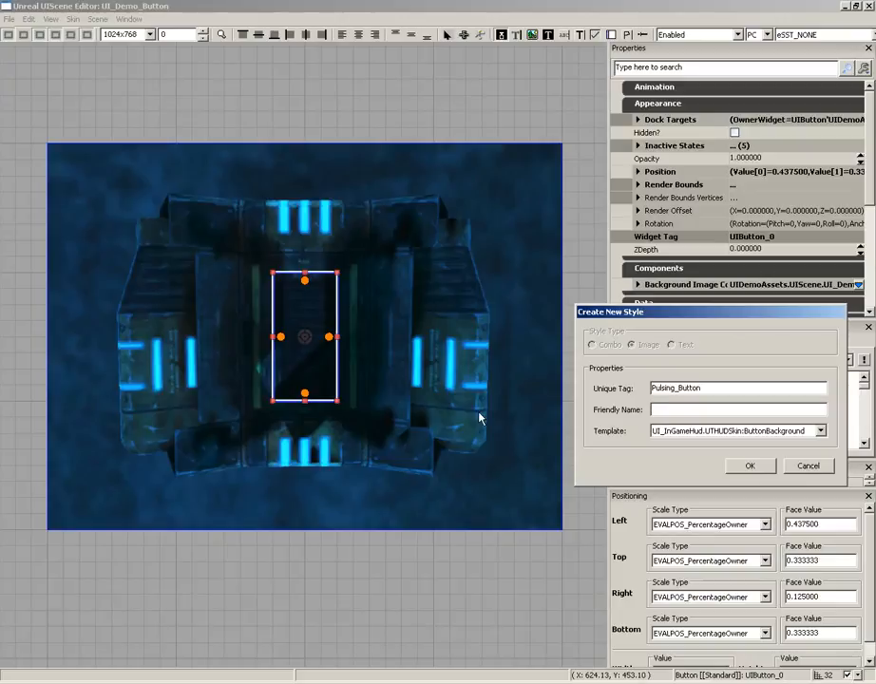
{"action": "type", "text": "Pulsing Button"}
{"action": "left_click", "coordinate": [745, 467]}
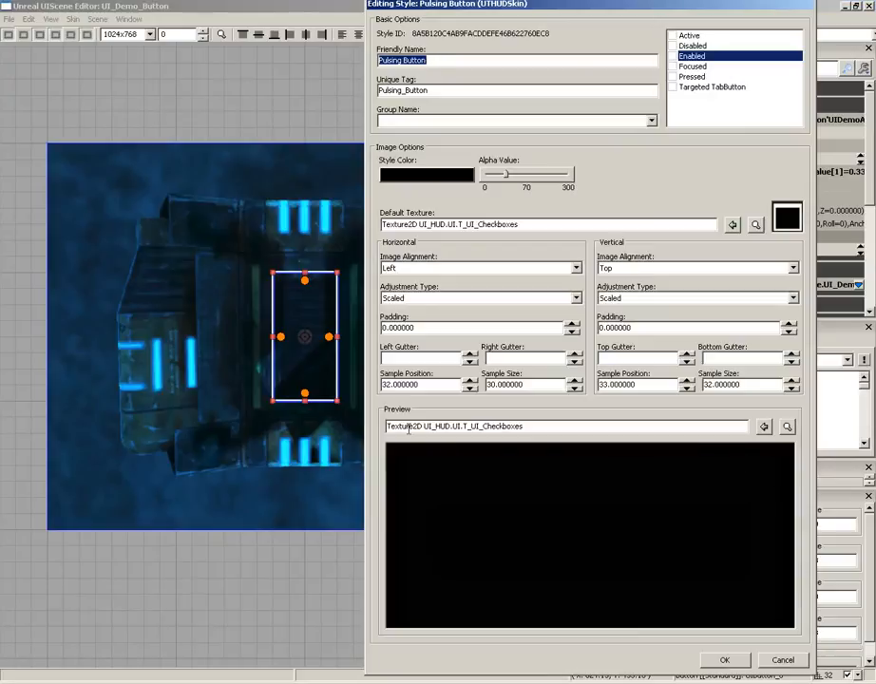
- Enable the new style's Active, Disabled, Enabled, Focused and Pressed states and set the alpha value of all five to 102
{"action": "left_click", "coordinate": [672, 76]}
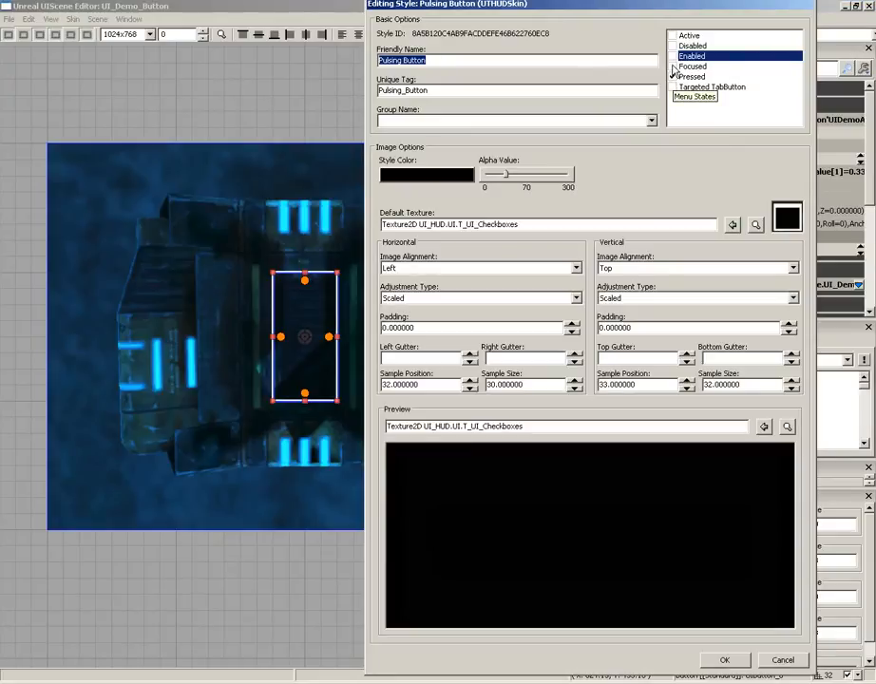
{"action": "left_click", "coordinate": [672, 65]}
{"action": "left_click", "coordinate": [672, 46]}
{"action": "left_click", "coordinate": [672, 35]}
{"action": "left_click", "coordinate": [672, 56]}
{"action": "left_click_drag", "start_coordinate": [685, 35], "coordinate": [687, 80]}
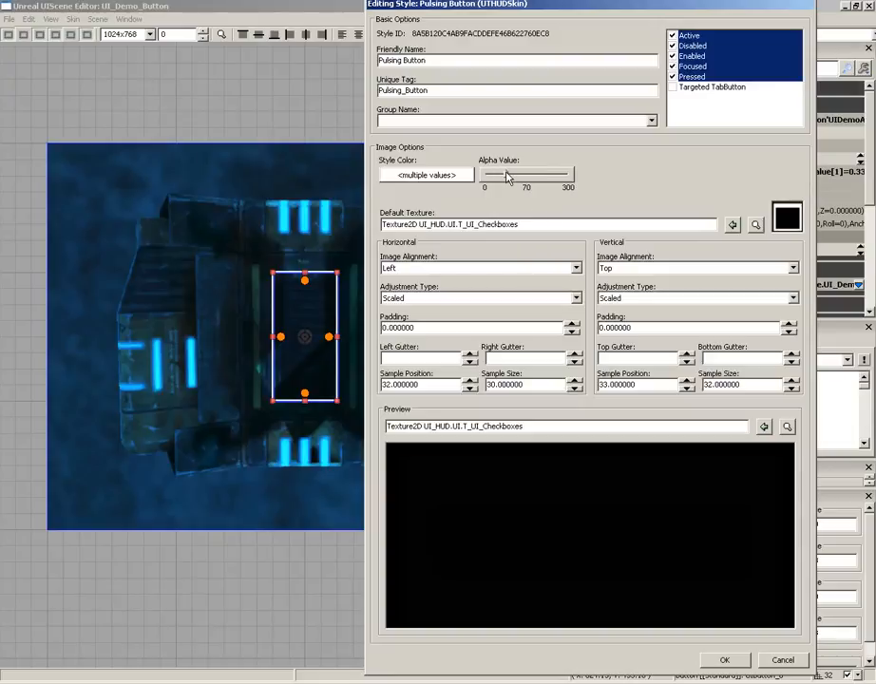
{"action": "left_click_drag", "start_coordinate": [507, 176], "coordinate": [512, 177]}
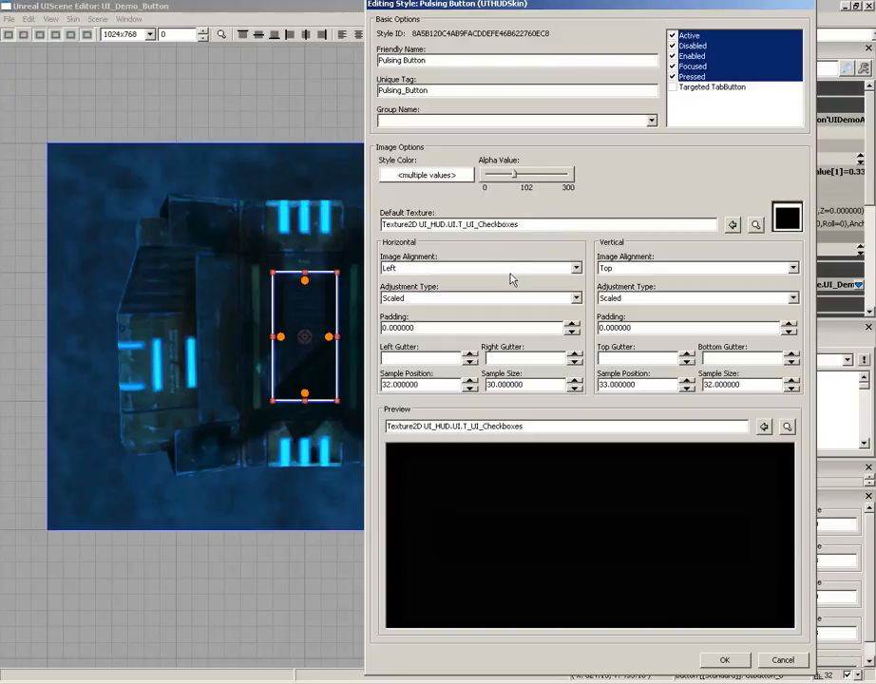
- Assign the M_ui_button material from UIDemoAssets as the five states' default texture and save the style, discarding changes to unchecked states
{"action": "left_click", "coordinate": [755, 225]}
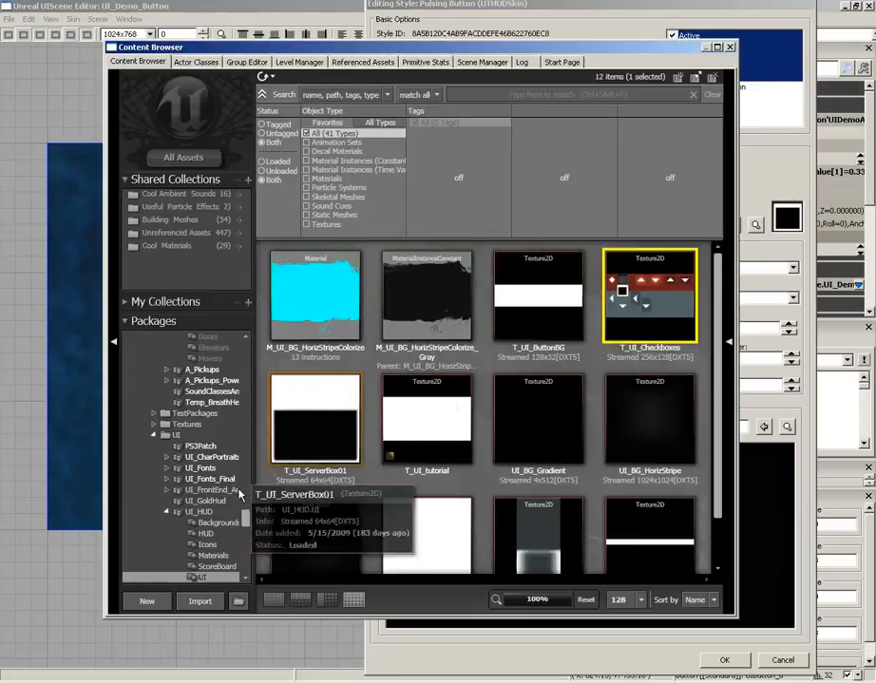
{"action": "left_click_drag", "start_coordinate": [245, 518], "coordinate": [243, 568]}
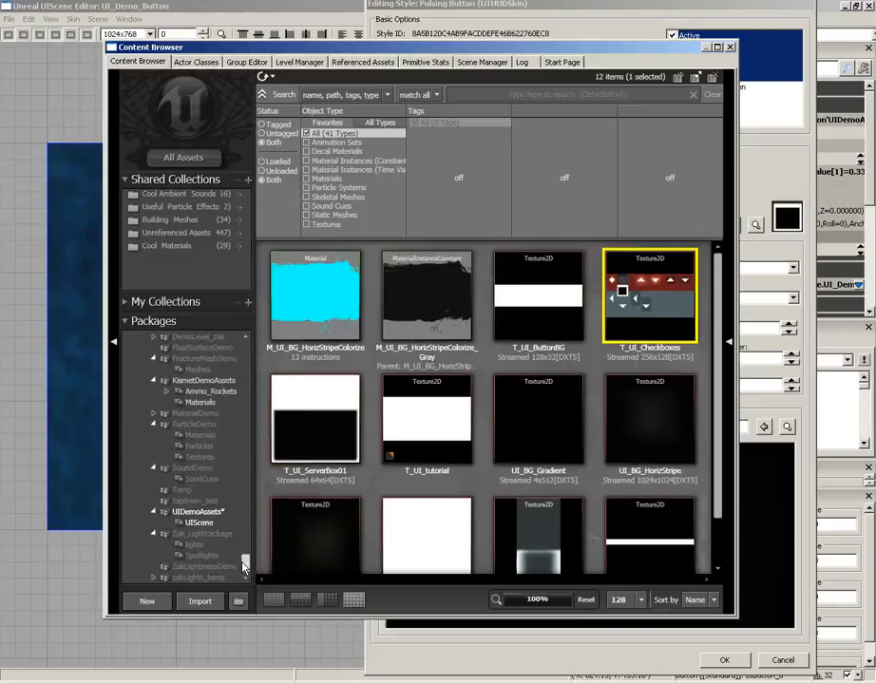
{"action": "left_click", "coordinate": [202, 510]}
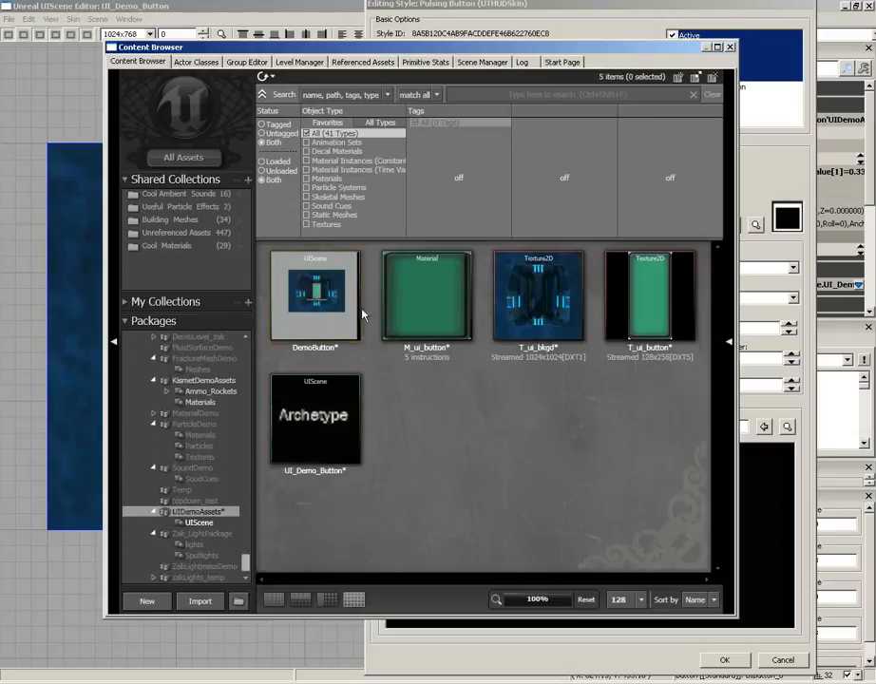
{"action": "left_click", "coordinate": [441, 296]}
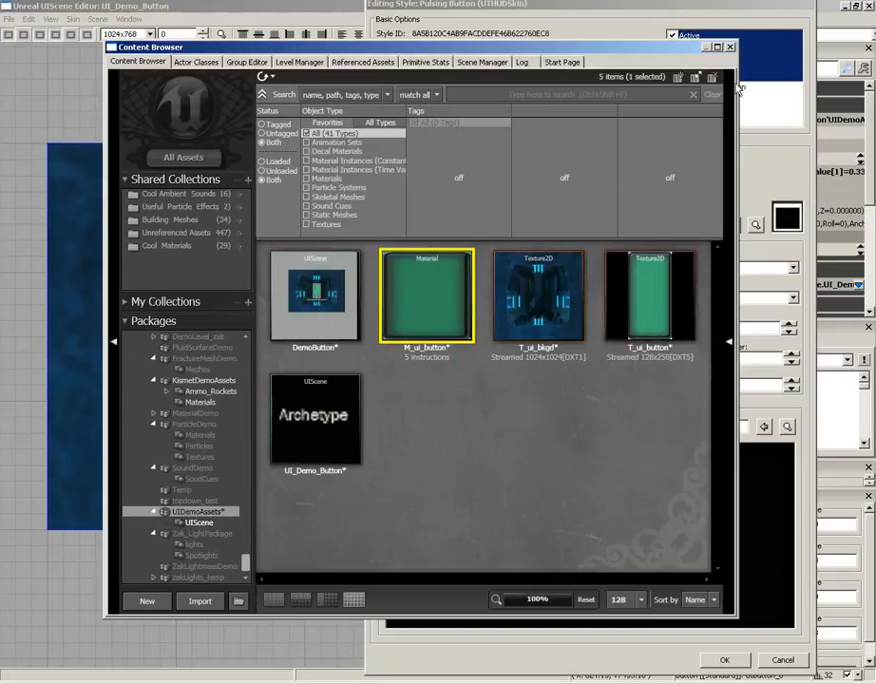
{"action": "left_click", "coordinate": [728, 47]}
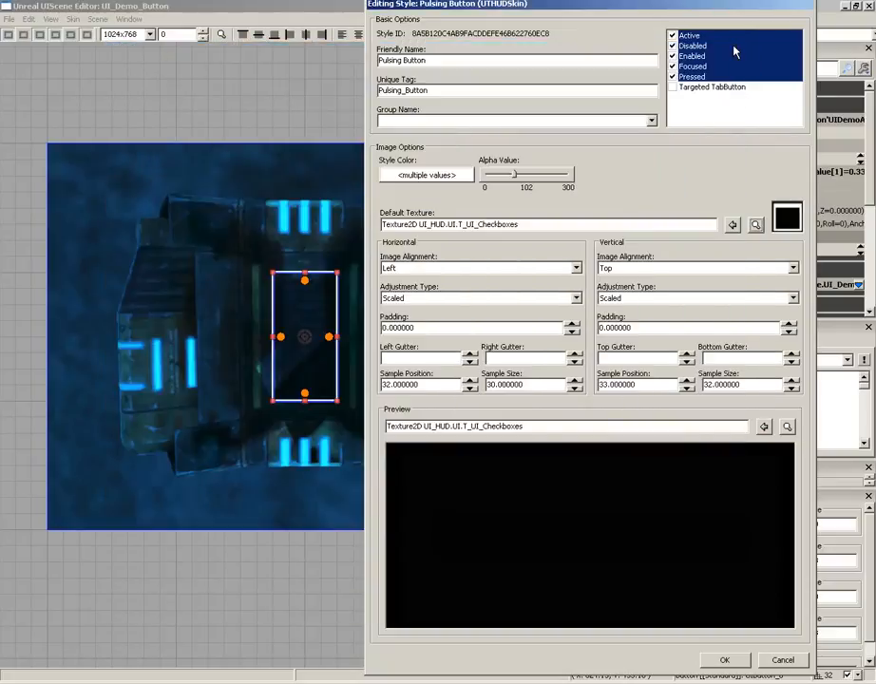
{"action": "left_click", "coordinate": [732, 225]}
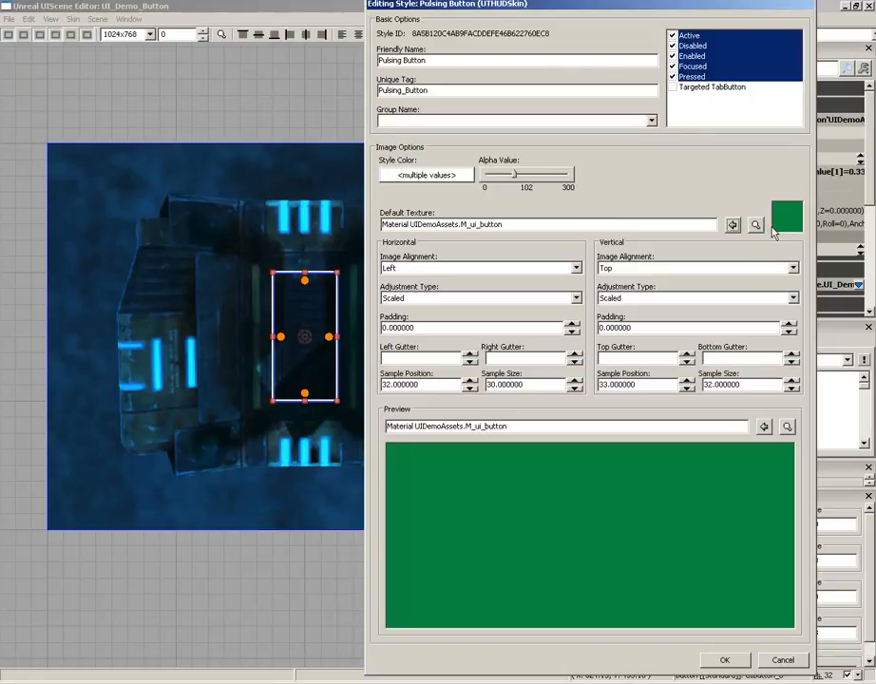
{"action": "left_click", "coordinate": [726, 660]}
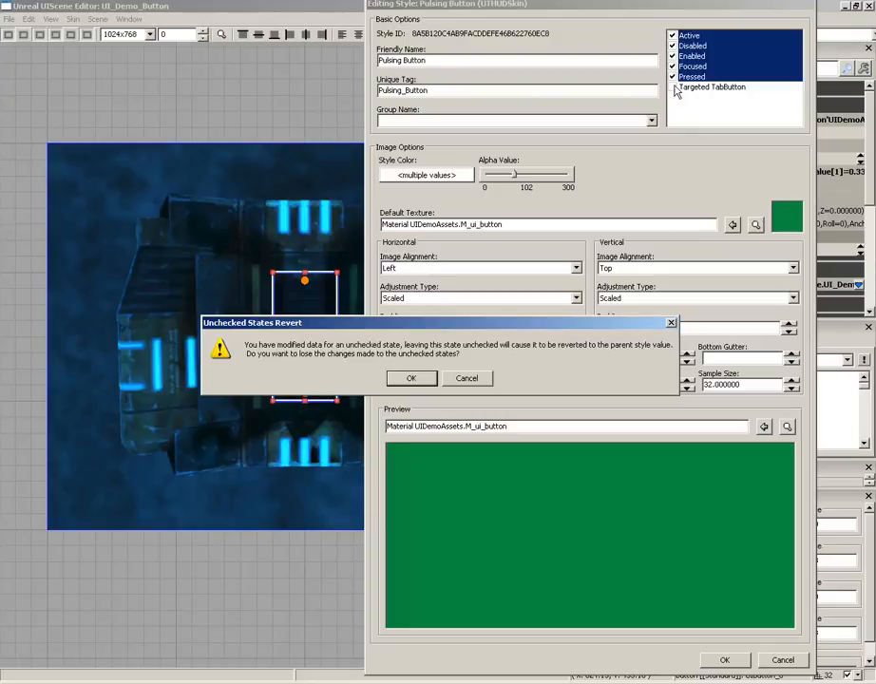
{"action": "left_click", "coordinate": [411, 378]}
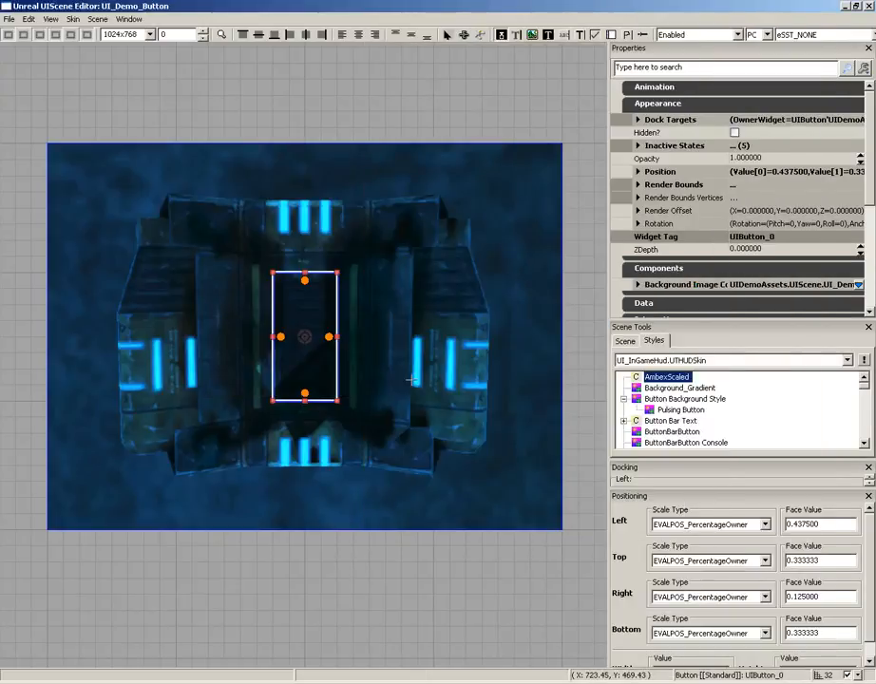
- Apply the Pulsing Button style to the button widget and deselect the widget
{"action": "right_click", "coordinate": [298, 294]}
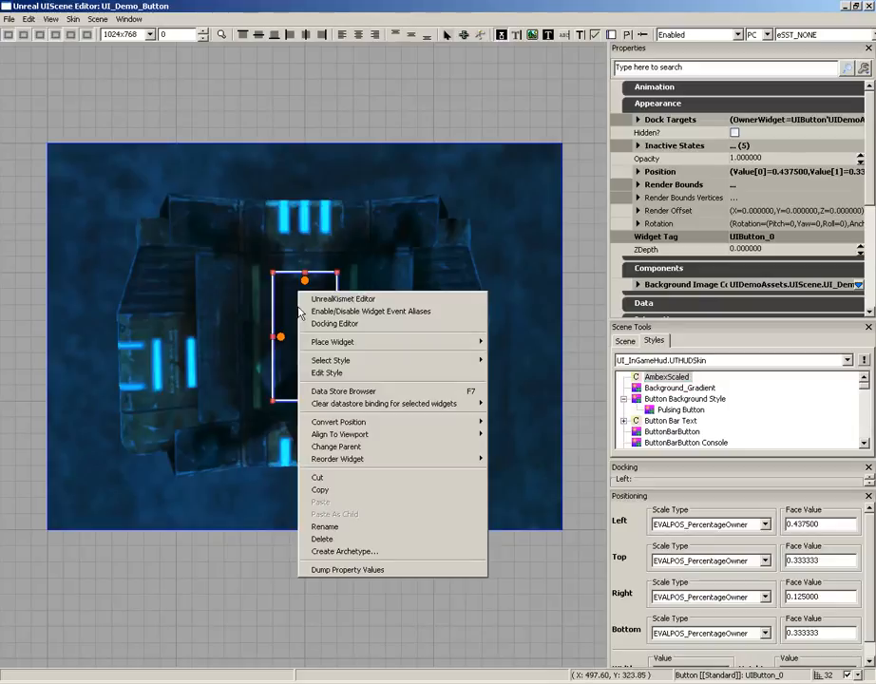
{"action": "mouse_move", "coordinate": [330, 362]}
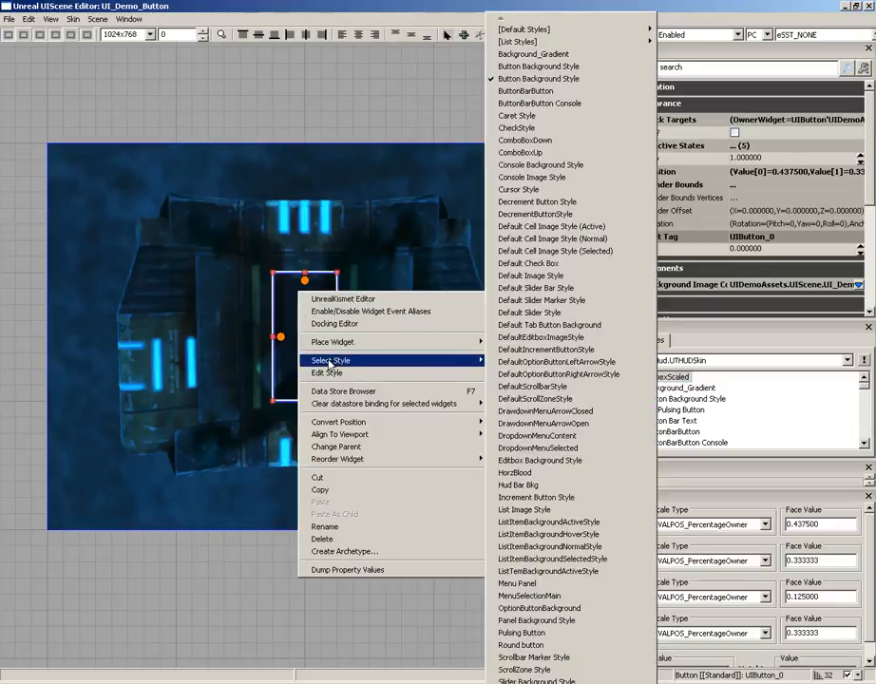
{"action": "left_click", "coordinate": [522, 632]}
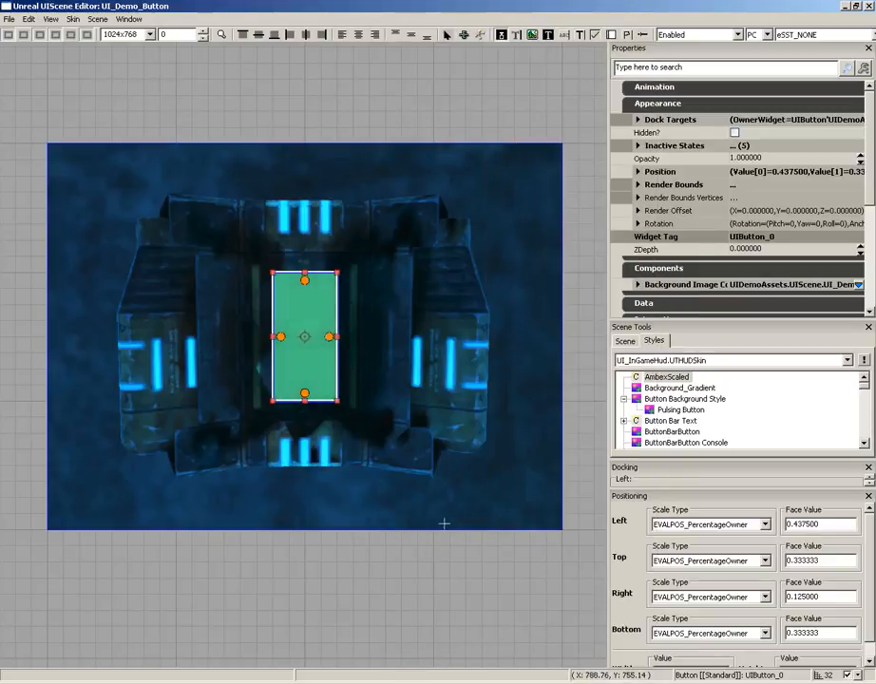
{"action": "left_click", "coordinate": [380, 566]}
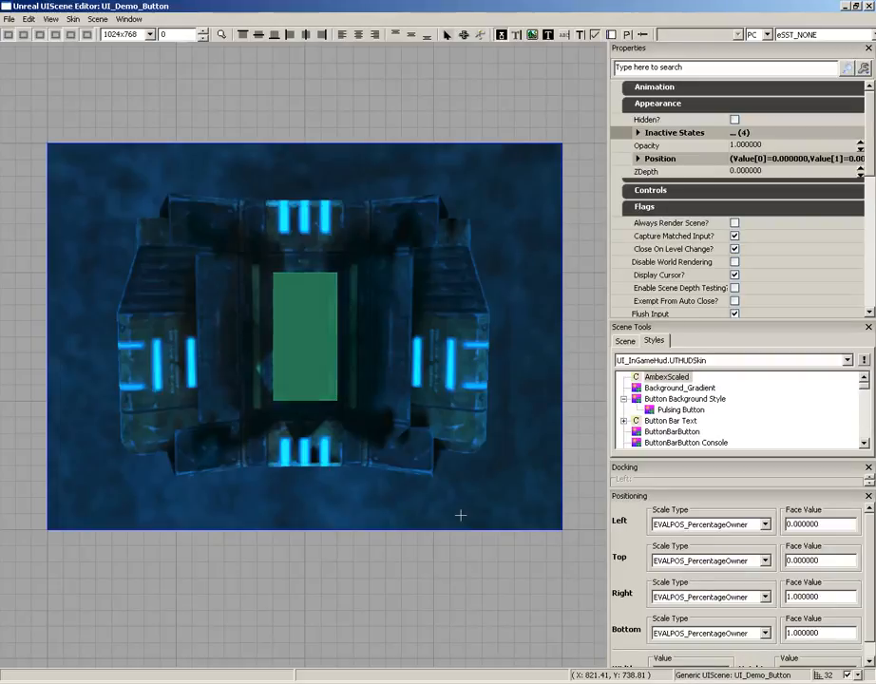
- Edit the Pulsing Button style, enable its Targeted TabButton state and assign the M_ui_button material as that state's default texture
{"action": "left_click", "coordinate": [686, 411]}
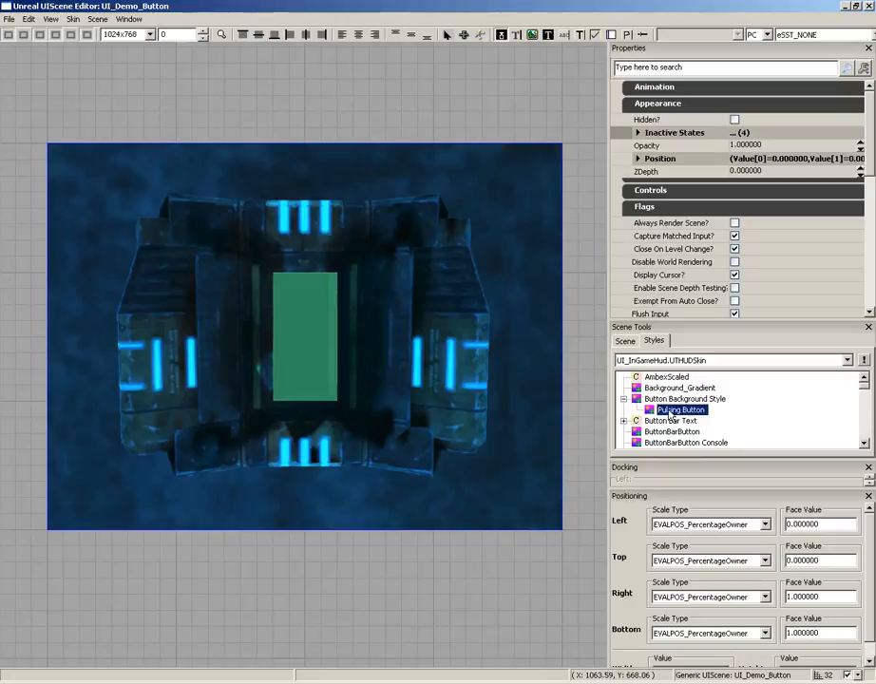
{"action": "double_click", "coordinate": [671, 414]}
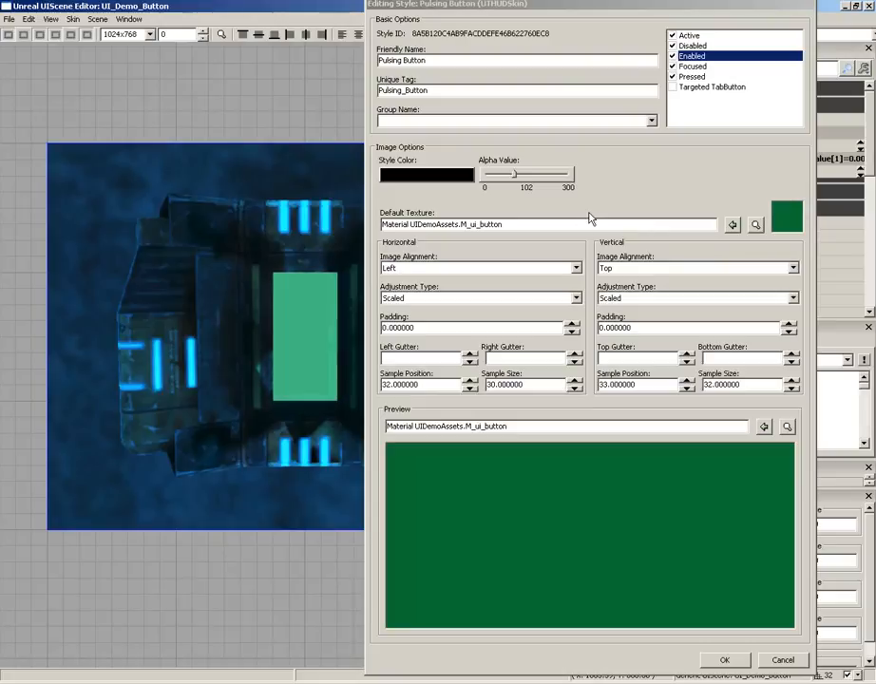
{"action": "left_click", "coordinate": [673, 87]}
{"action": "left_click", "coordinate": [709, 89]}
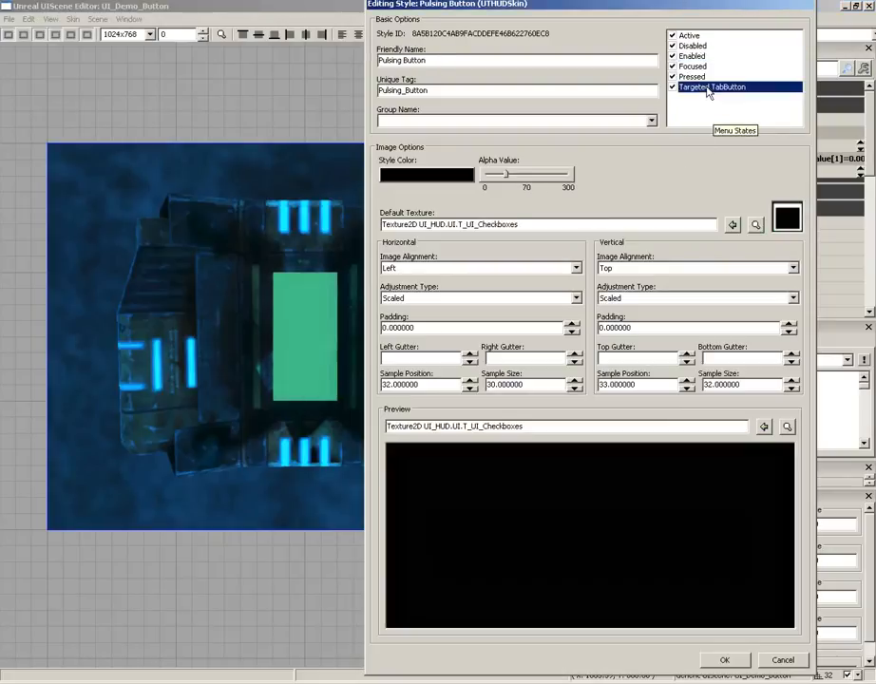
{"action": "left_click", "coordinate": [732, 224]}
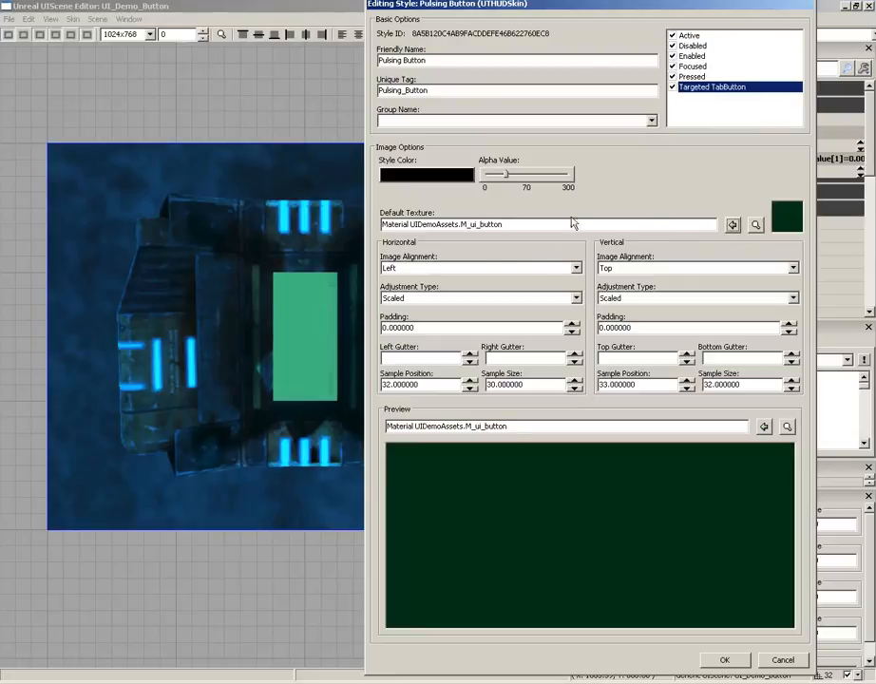
- Check the Pressed, Focused and Enabled states individually and select all six menu states of the style together
{"action": "left_click_drag", "start_coordinate": [696, 38], "coordinate": [724, 121]}
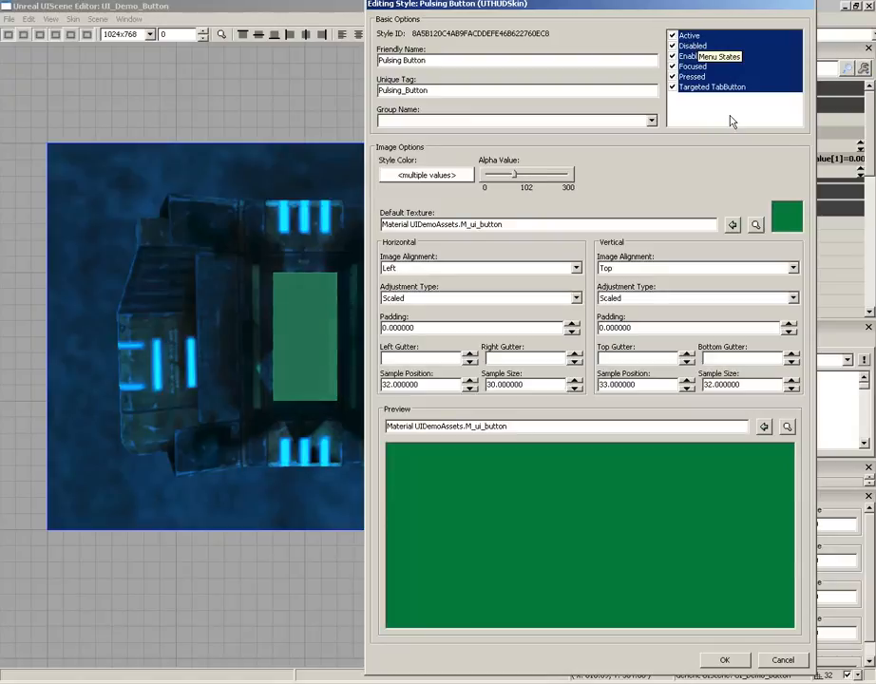
{"action": "left_click", "coordinate": [693, 67]}
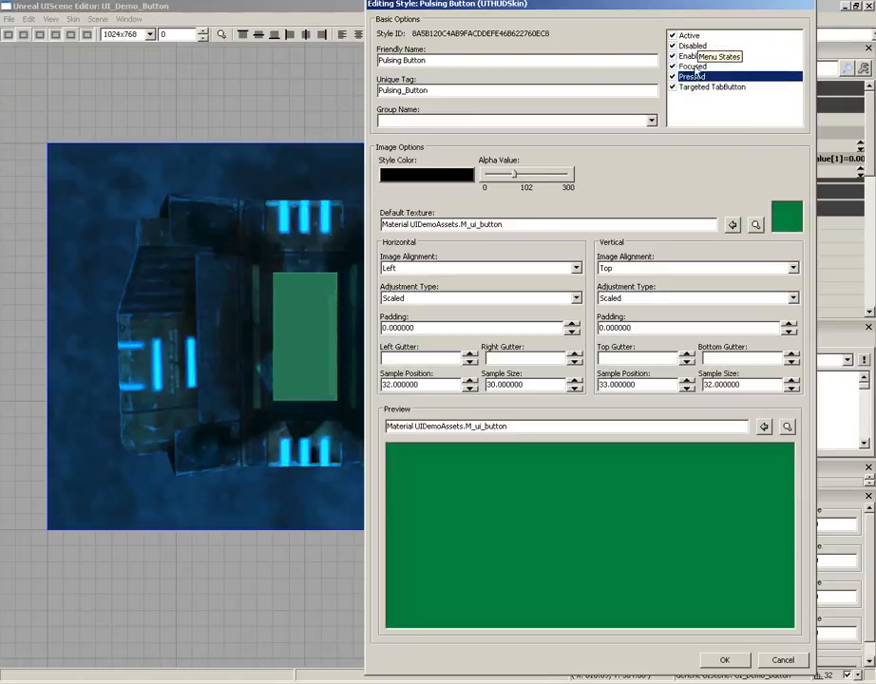
{"action": "left_click", "coordinate": [691, 76]}
{"action": "left_click", "coordinate": [691, 66]}
{"action": "left_click", "coordinate": [690, 56]}
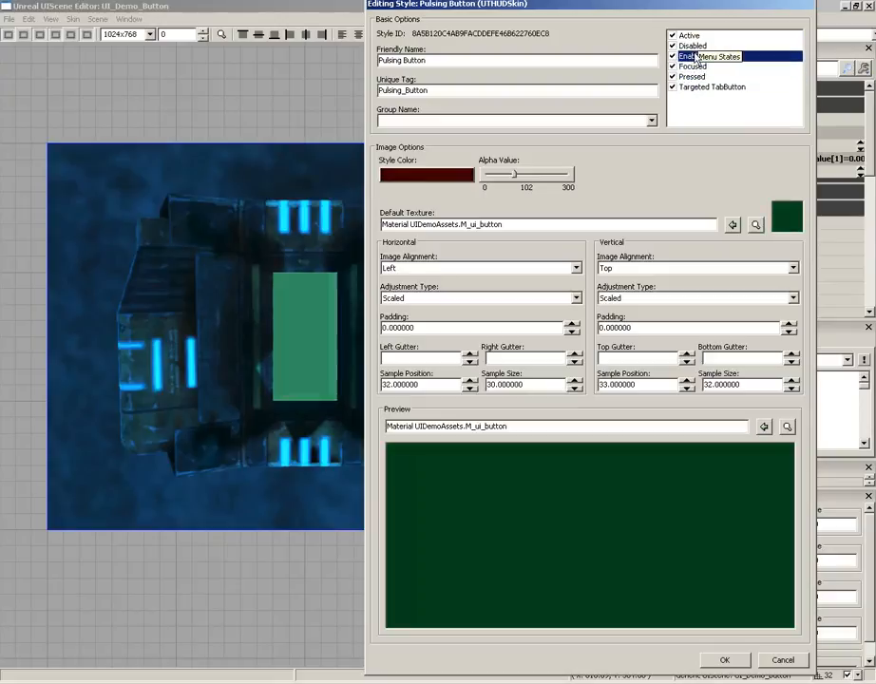
{"action": "left_click_drag", "start_coordinate": [693, 39], "coordinate": [694, 98]}
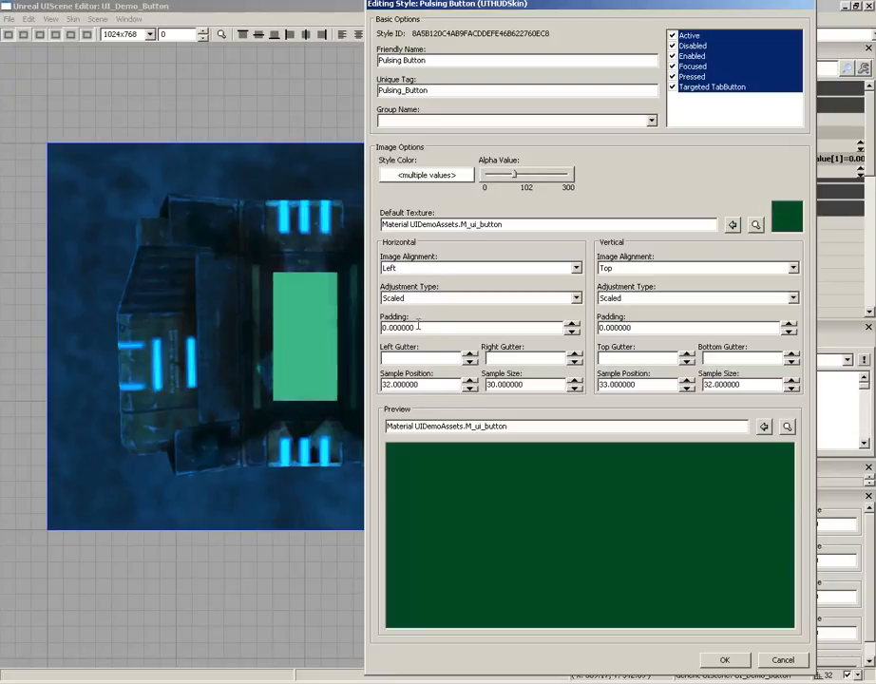
- Examine the horizontal and vertical sample settings and check the T_ui_button texture's dimensions in the Content Browser
{"action": "double_click", "coordinate": [423, 384]}
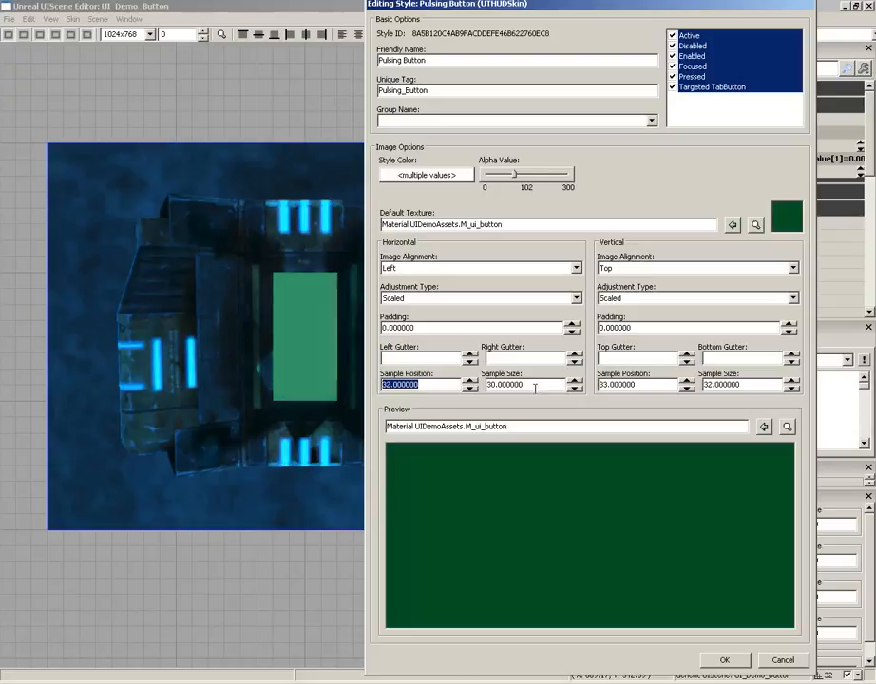
{"action": "key", "text": "Tab"}
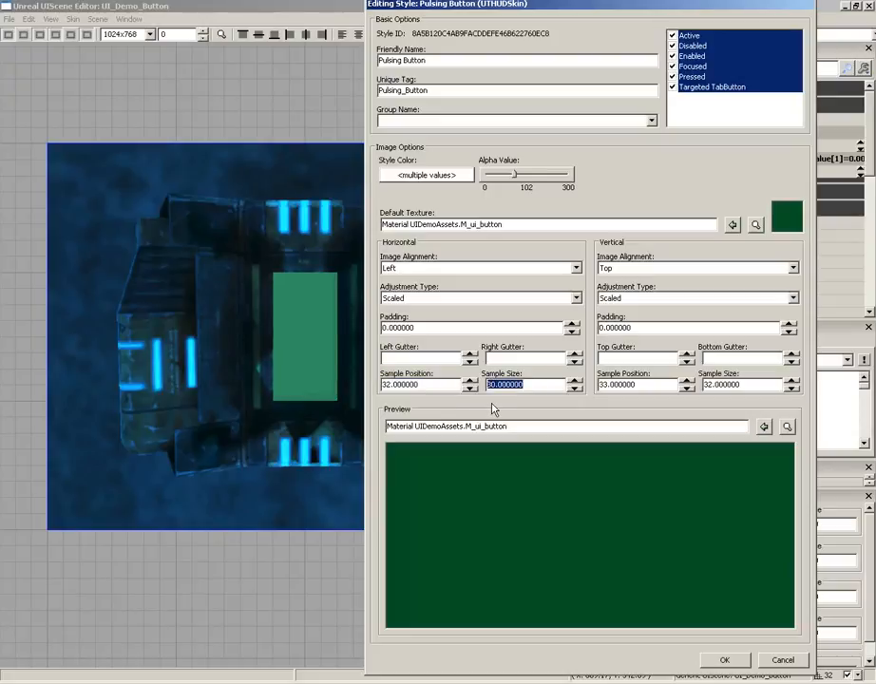
{"action": "left_click_drag", "start_coordinate": [644, 385], "coordinate": [556, 384]}
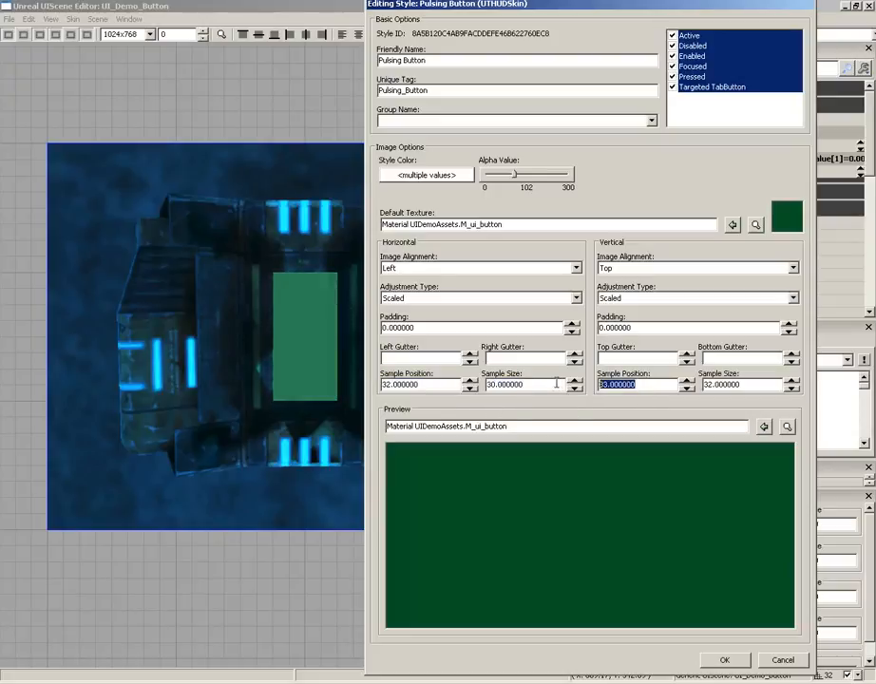
{"action": "left_click_drag", "start_coordinate": [750, 384], "coordinate": [696, 384]}
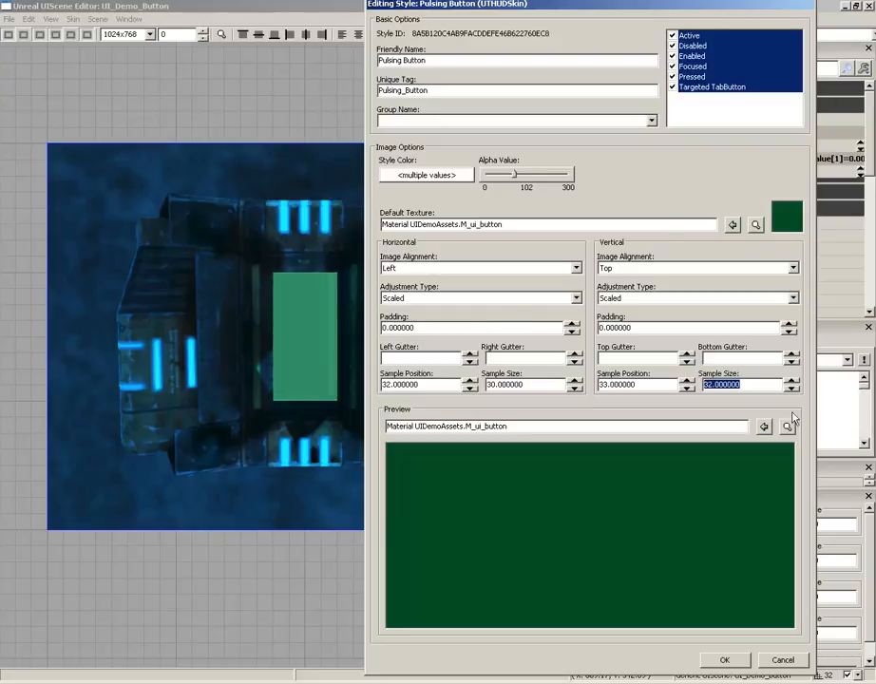
{"action": "left_click", "coordinate": [845, 7]}
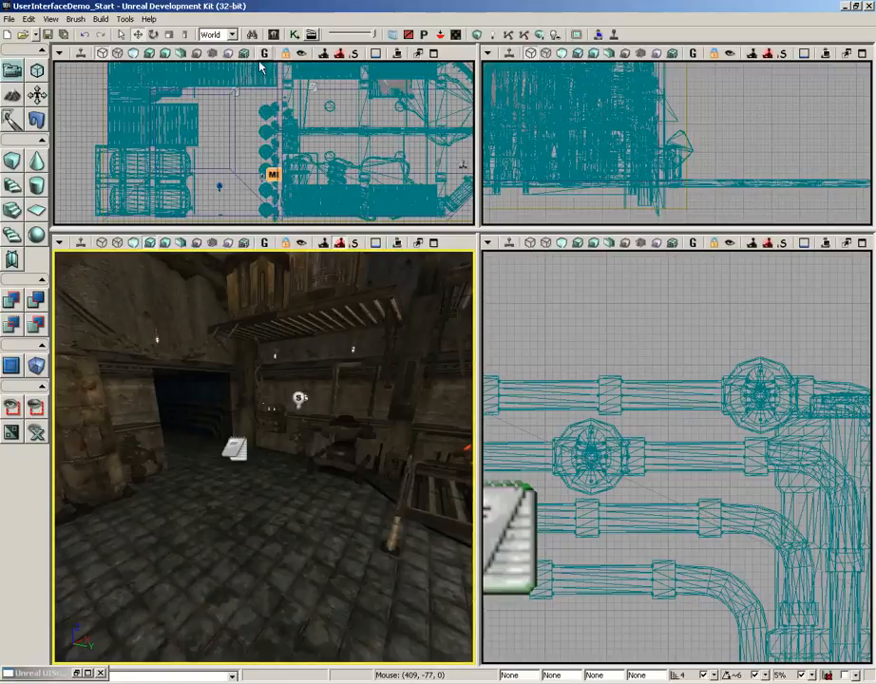
{"action": "left_click", "coordinate": [275, 35]}
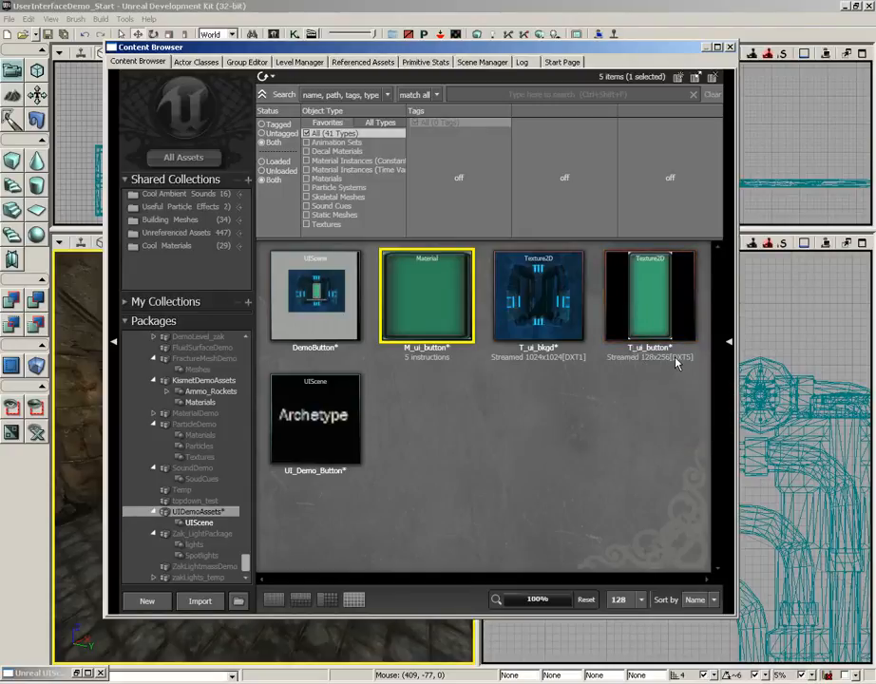
{"action": "left_click", "coordinate": [77, 675]}
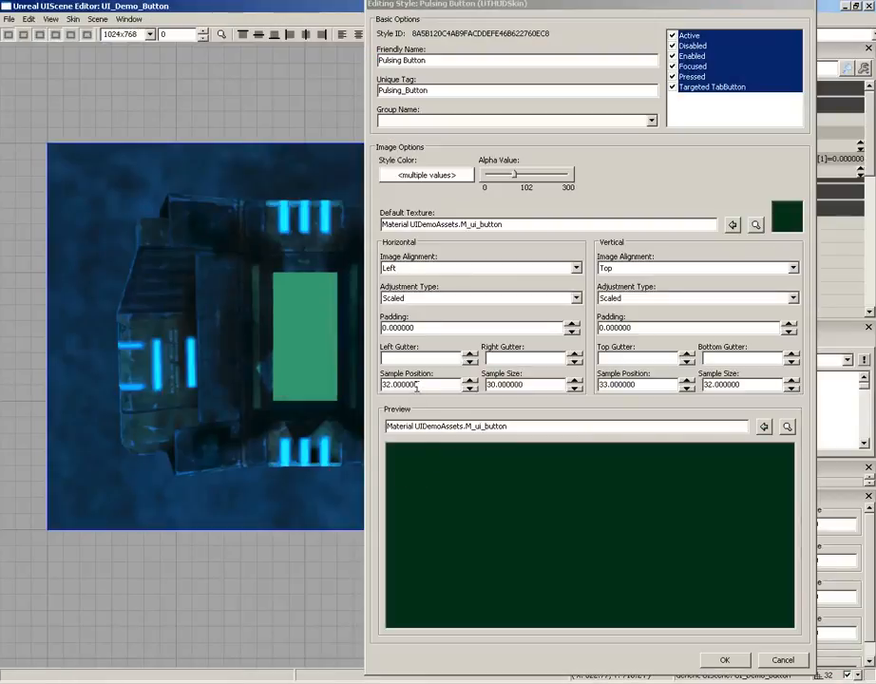
- Set the horizontal sample position to 0 and the horizontal sample size to 128 for all selected states
{"action": "left_click_drag", "start_coordinate": [416, 385], "coordinate": [353, 393]}
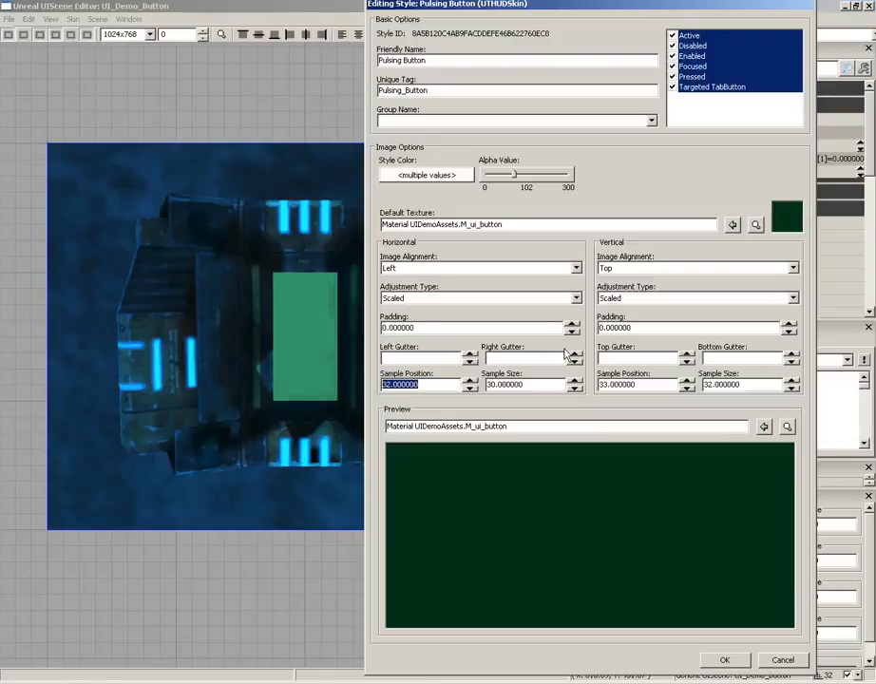
{"action": "type", "text": "0"}
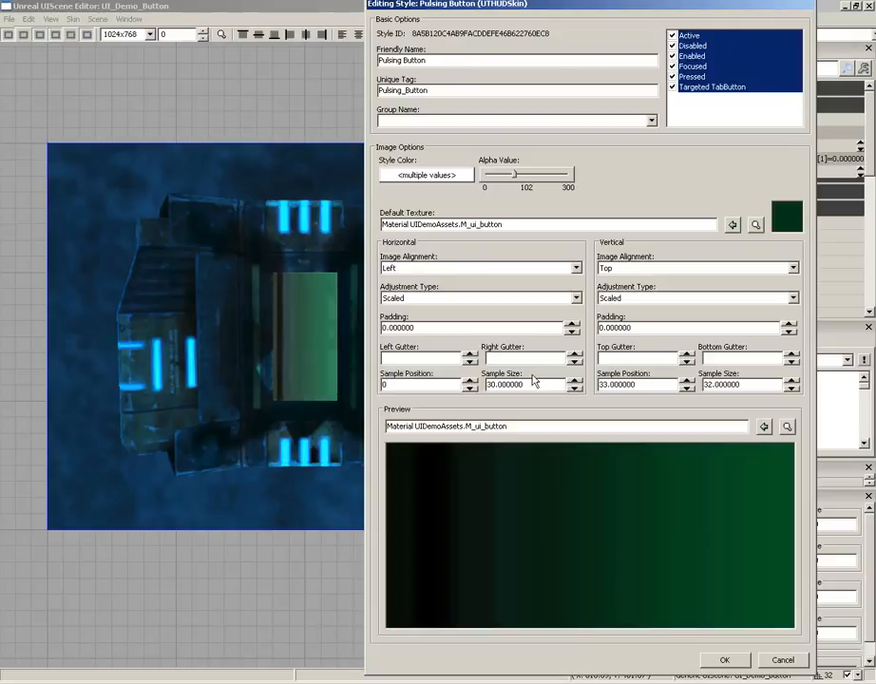
{"action": "left_click_drag", "start_coordinate": [530, 383], "coordinate": [422, 382]}
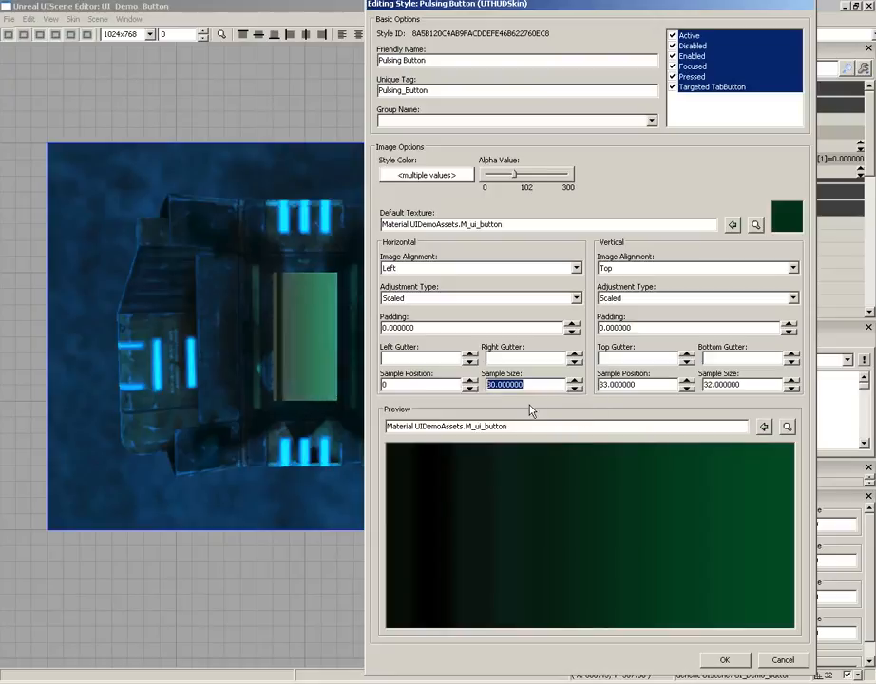
{"action": "type", "text": "128"}
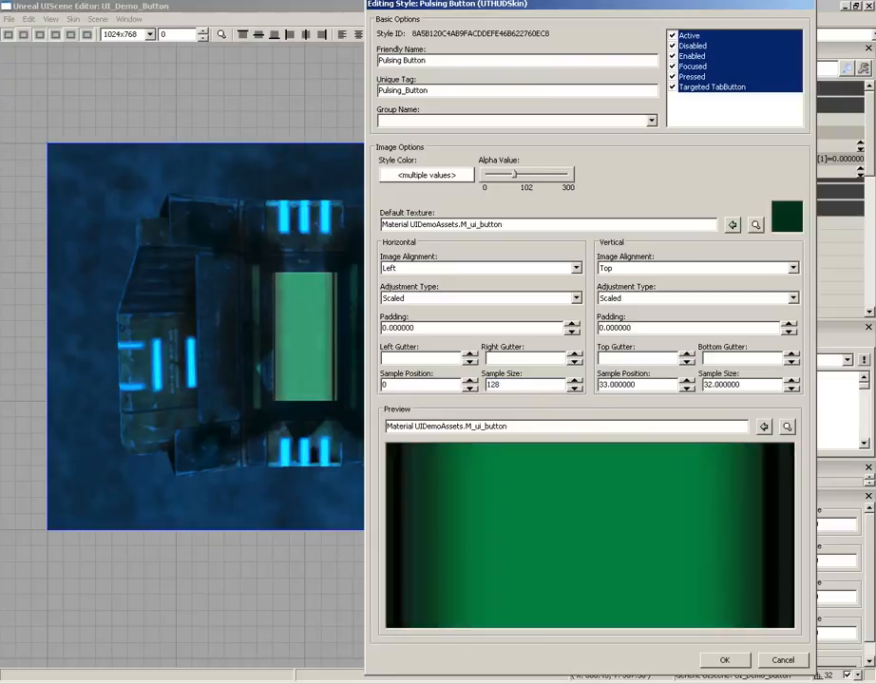
- Set the vertical sample position to 0 and the vertical sample size to 256, and accept the style changes
{"action": "left_click_drag", "start_coordinate": [656, 384], "coordinate": [570, 386]}
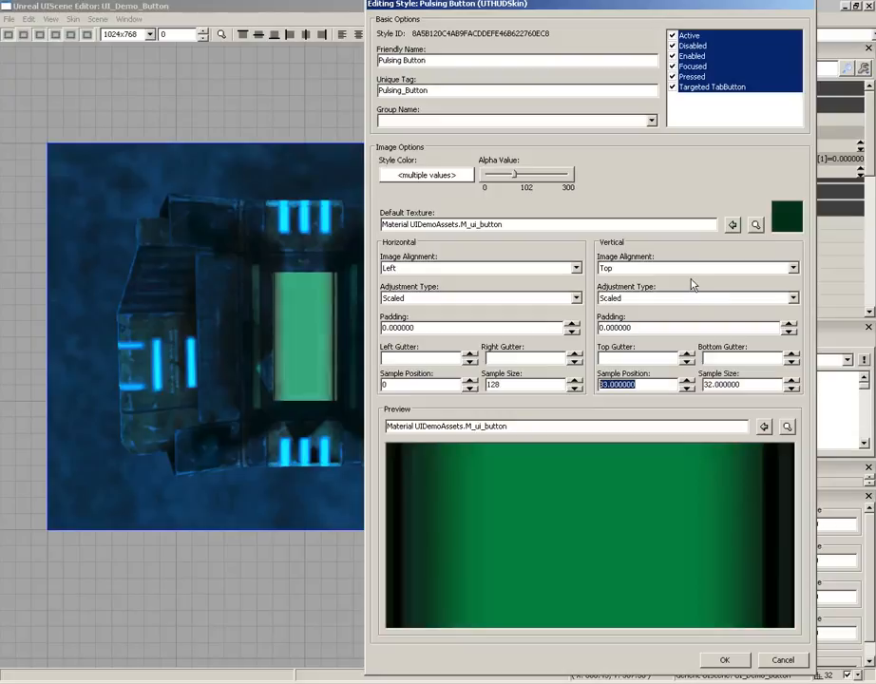
{"action": "type", "text": "0"}
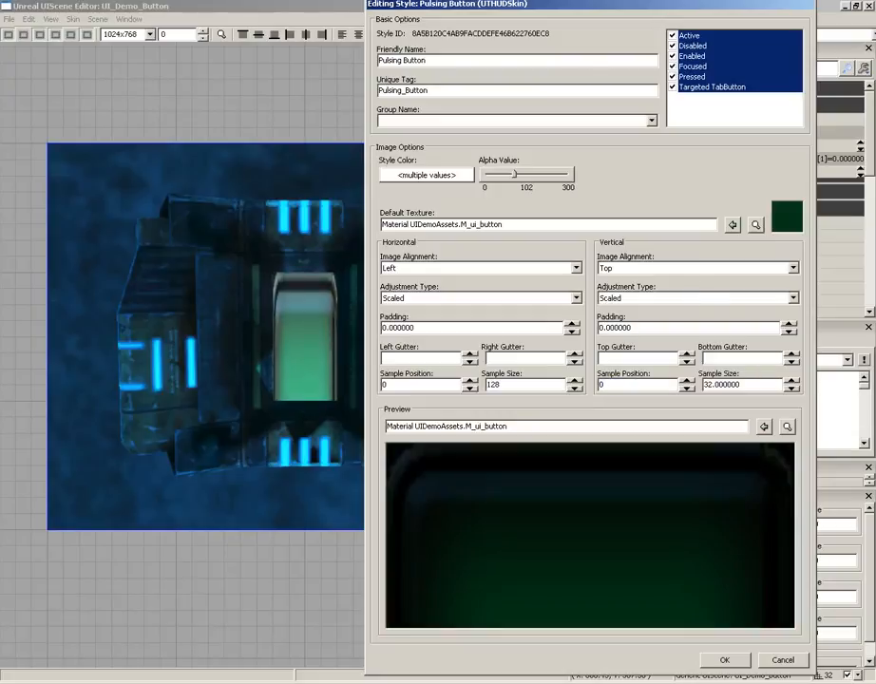
{"action": "left_click_drag", "start_coordinate": [746, 384], "coordinate": [703, 385]}
{"action": "type", "text": "256"}
{"action": "key", "text": "Tab"}
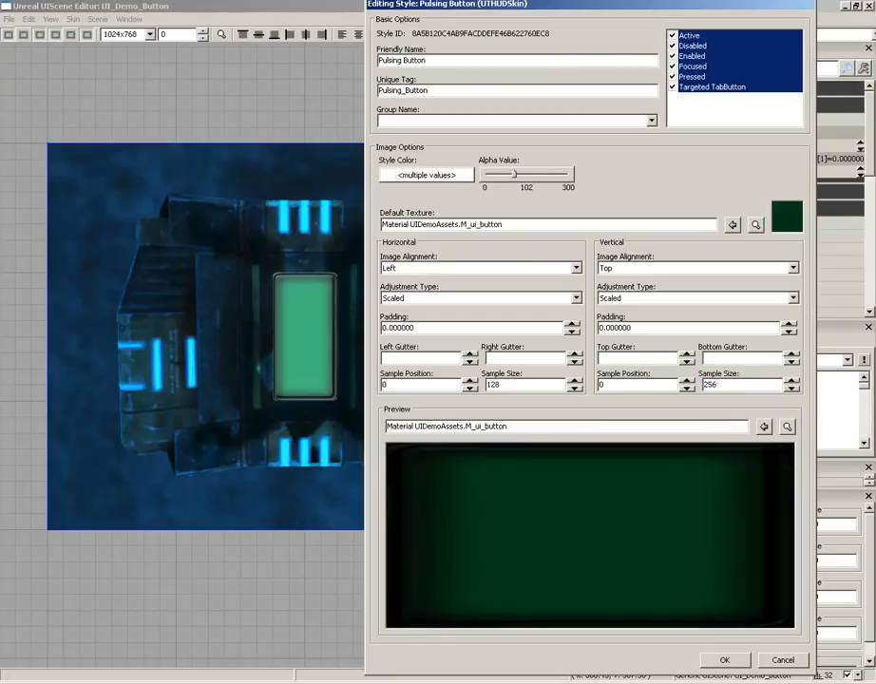
{"action": "left_click", "coordinate": [725, 660]}
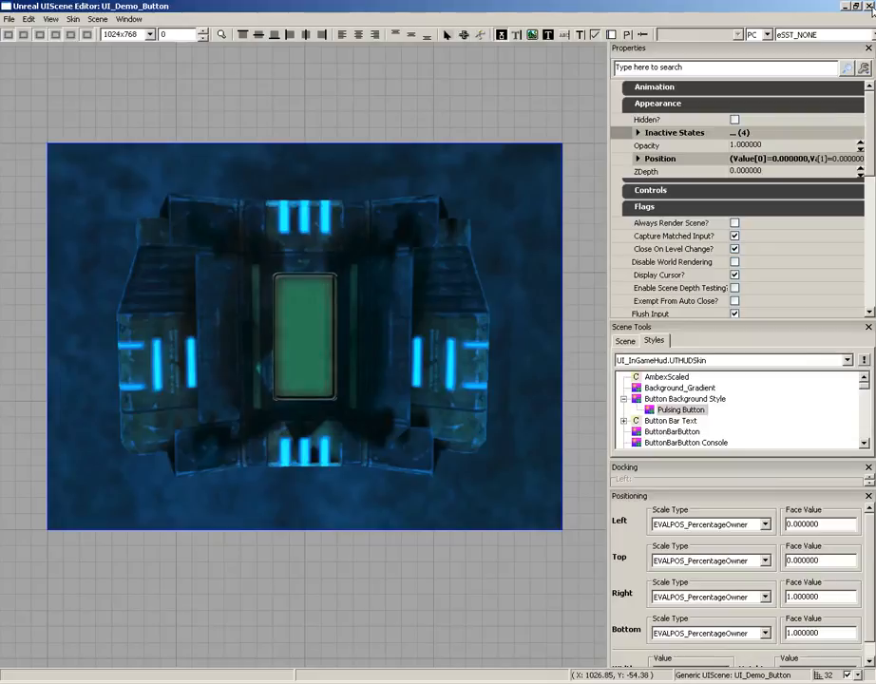
- Close the UIScene Editor and save the UIDemoAssets package, leaving the UI_Demo_Button scene selected in the Content Browser
{"action": "left_click", "coordinate": [867, 5]}
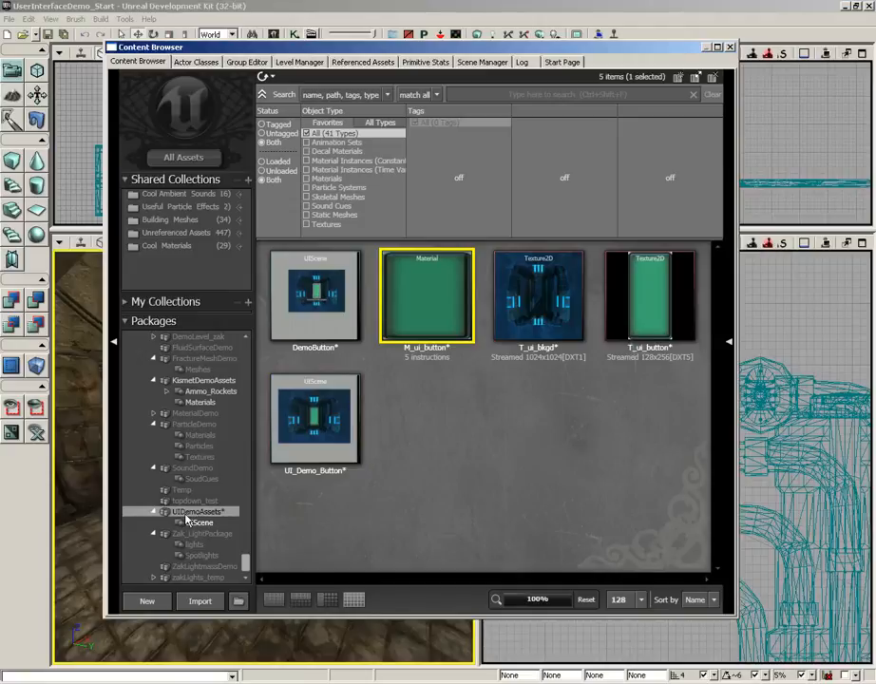
{"action": "key", "text": "ctrl+s"}
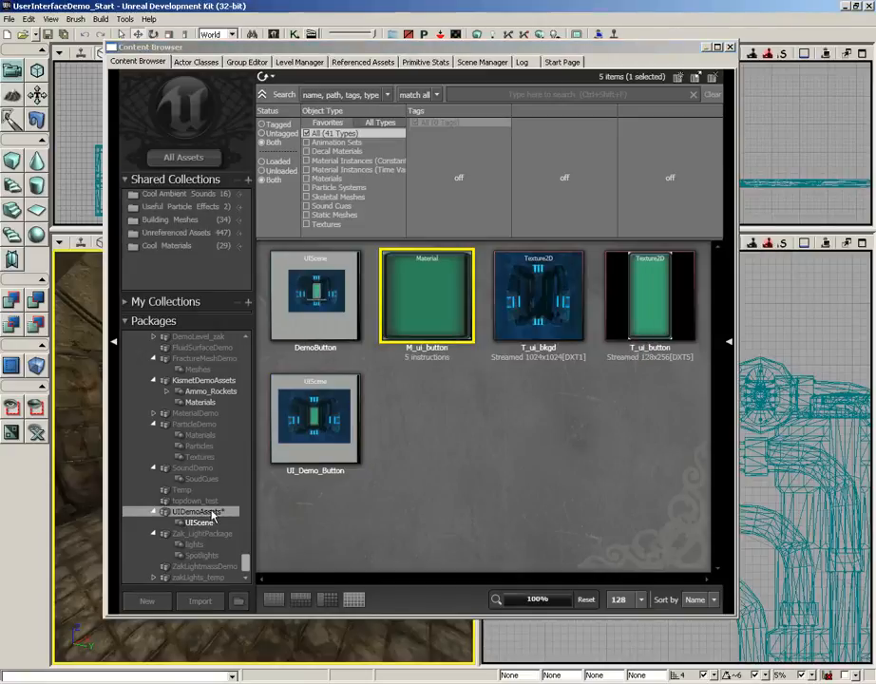
{"action": "left_click", "coordinate": [316, 446]}
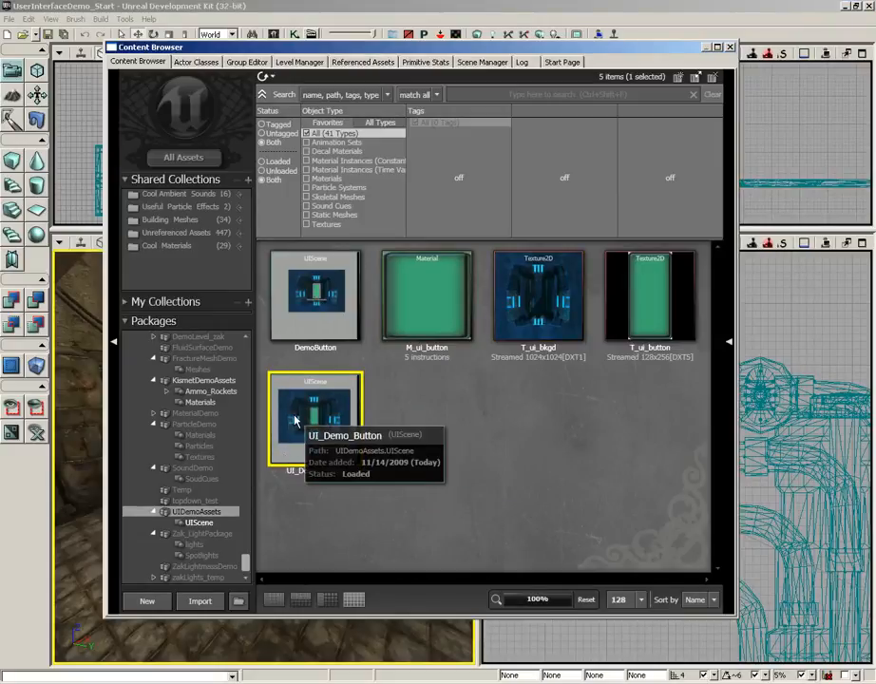
- Switch from the Content Browser to Unreal Kismet and add a Level Loaded event in the empty area below the Trigger_0 Used event
{"action": "left_click", "coordinate": [731, 47]}
{"action": "left_click", "coordinate": [297, 35]}
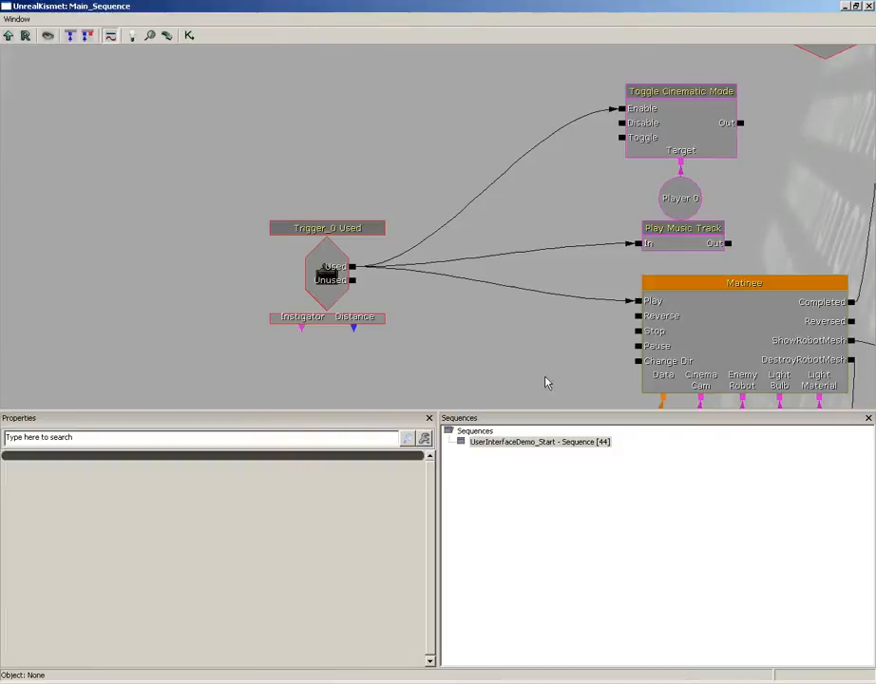
{"action": "left_click_drag", "start_coordinate": [531, 377], "coordinate": [651, 117]}
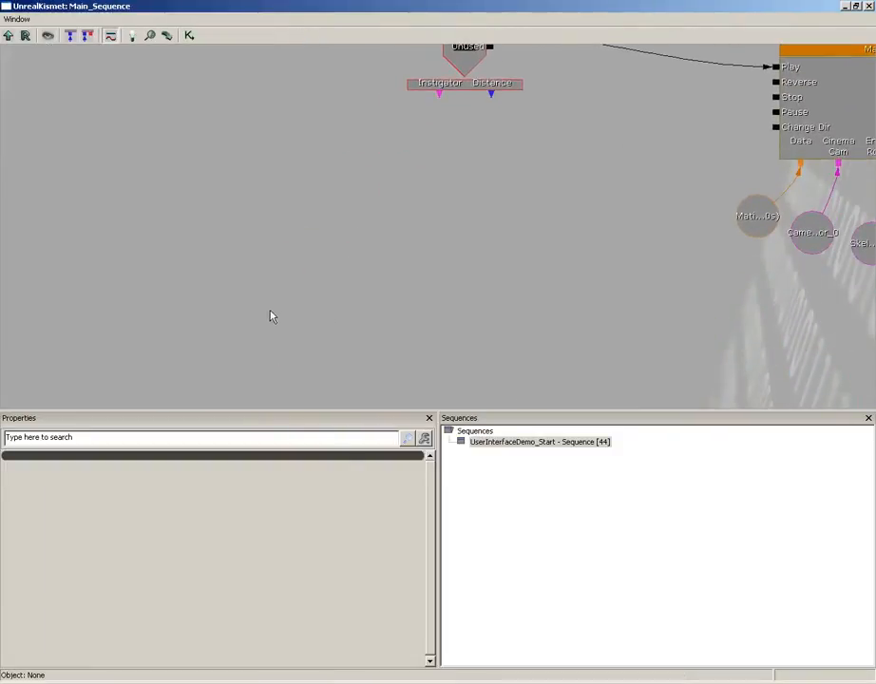
{"action": "right_click", "coordinate": [267, 199]}
{"action": "mouse_move", "coordinate": [283, 255]}
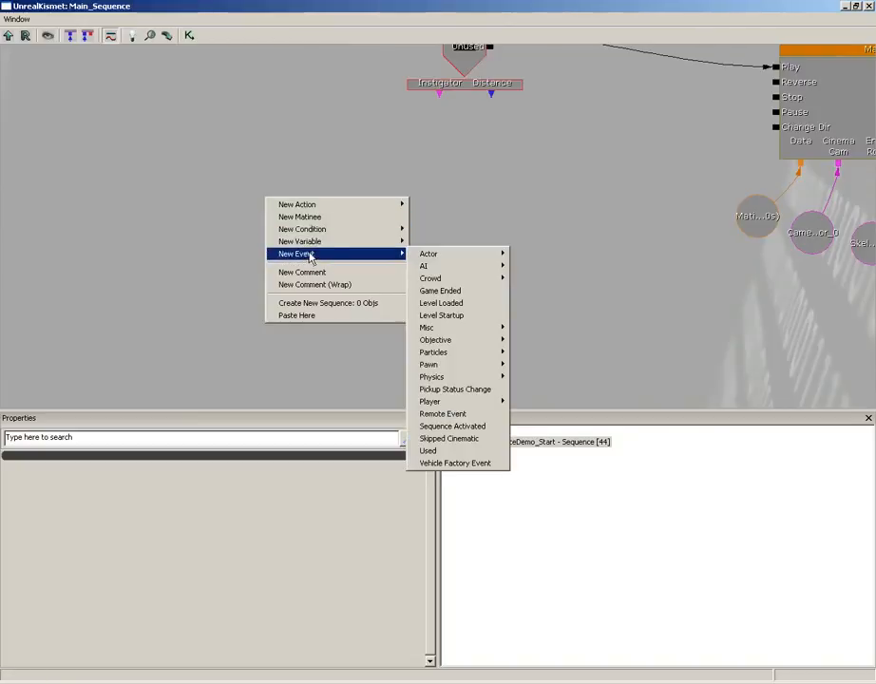
{"action": "left_click", "coordinate": [442, 302]}
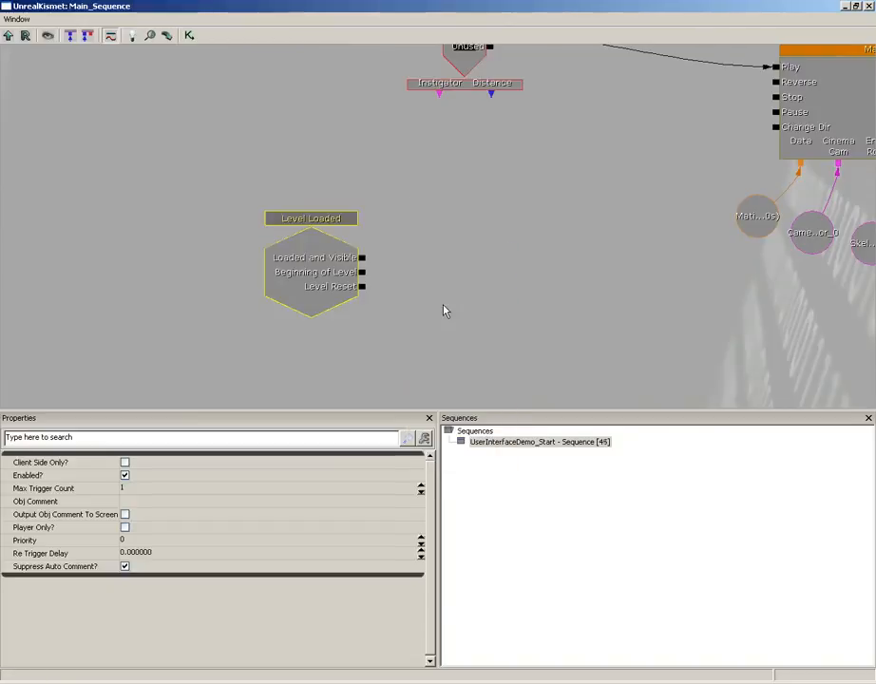
- Add an Open Scene action beside the Level Loaded event, connect Loaded and Visible to its In input and leave the action selected
{"action": "right_click", "coordinate": [407, 234]}
{"action": "mouse_move", "coordinate": [430, 242]}
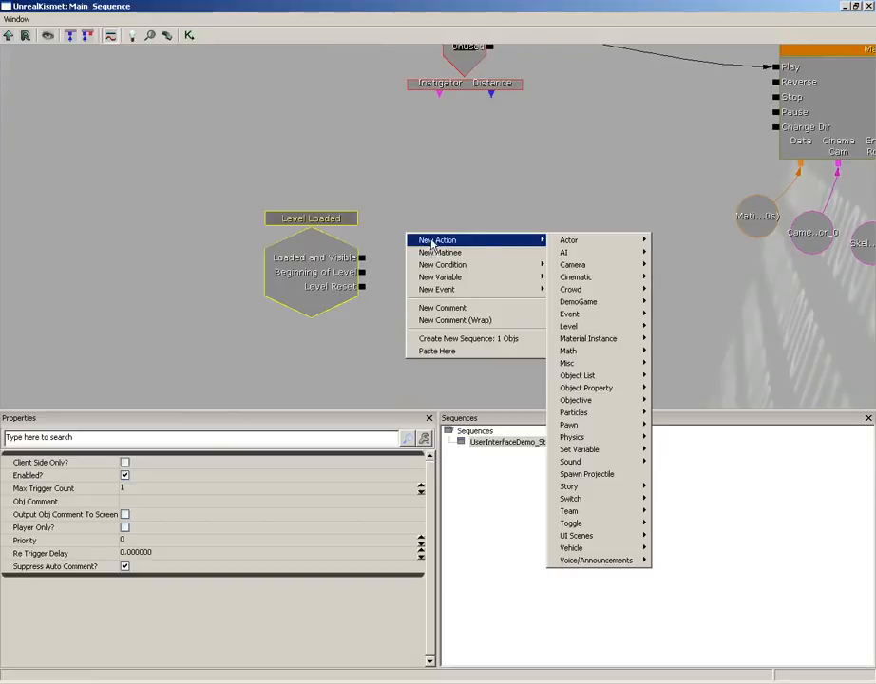
{"action": "mouse_move", "coordinate": [613, 539]}
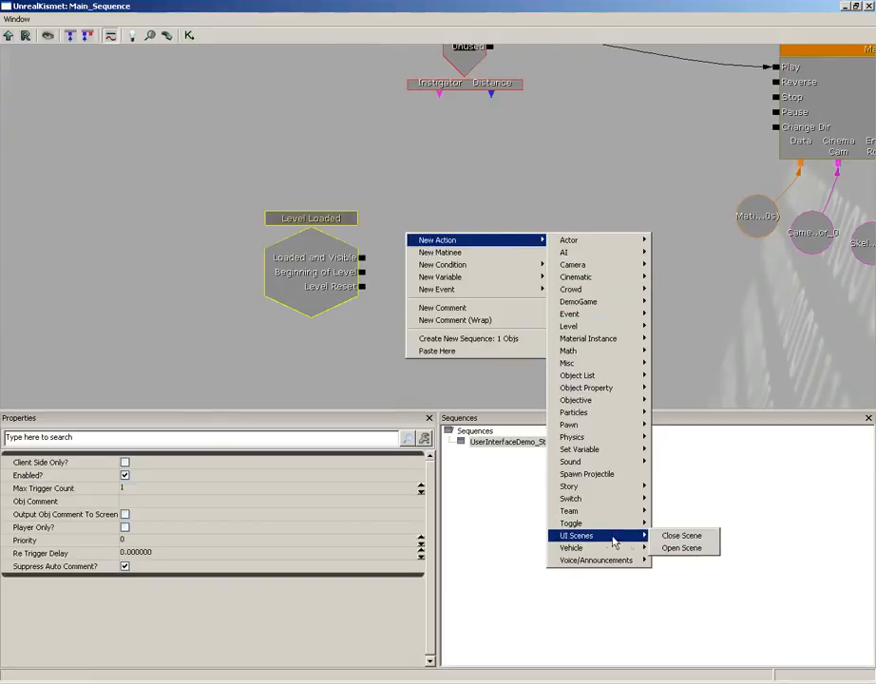
{"action": "left_click", "coordinate": [681, 547]}
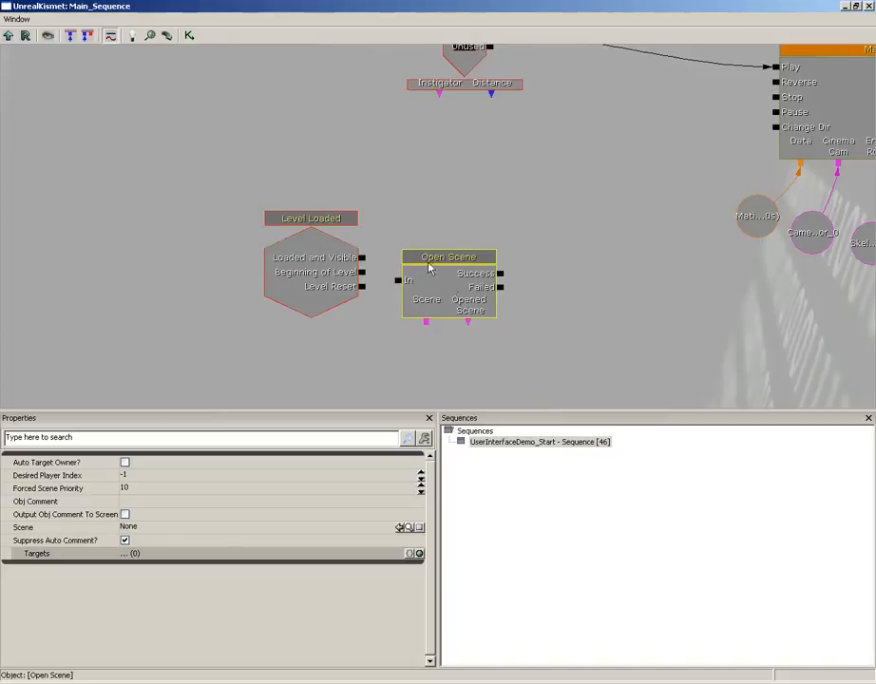
{"action": "left_click_drag", "start_coordinate": [359, 257], "coordinate": [390, 255]}
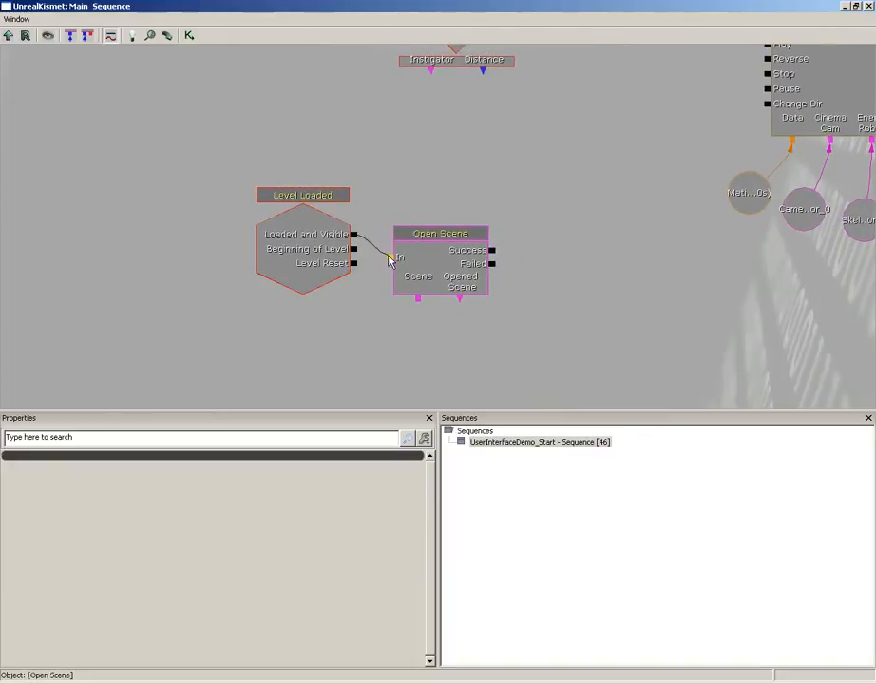
{"action": "left_click", "coordinate": [441, 274]}
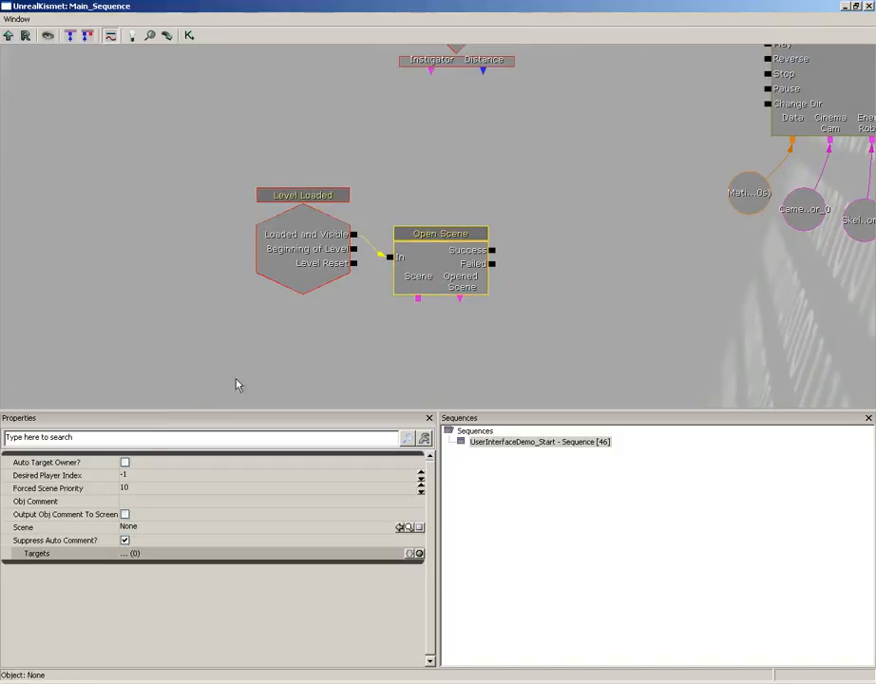
- Assign the UI_Demo_Button scene selected in the Content Browser to the Open Scene action's Scene property
{"action": "left_click", "coordinate": [152, 528]}
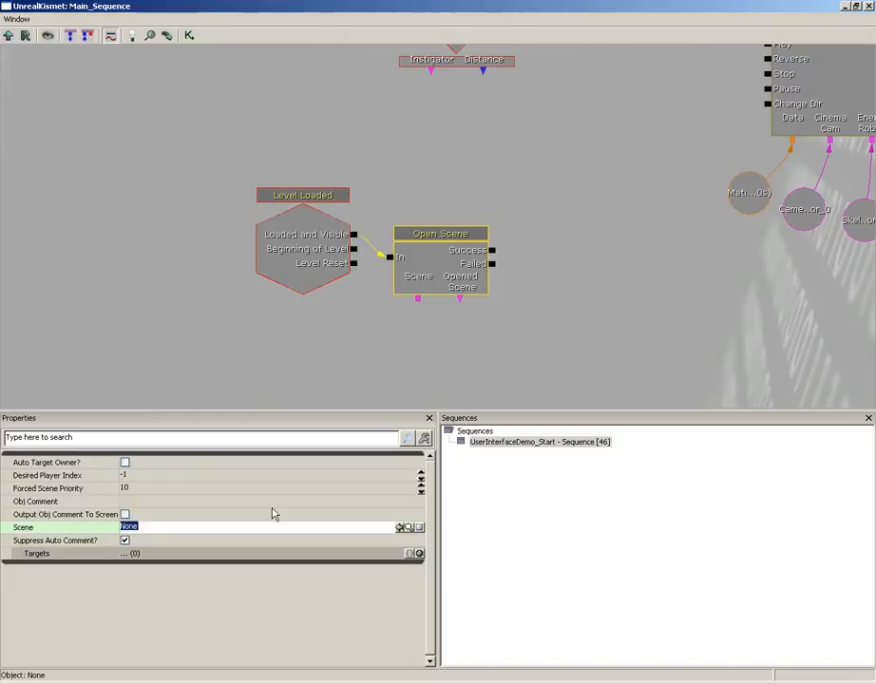
{"action": "left_click", "coordinate": [400, 528]}
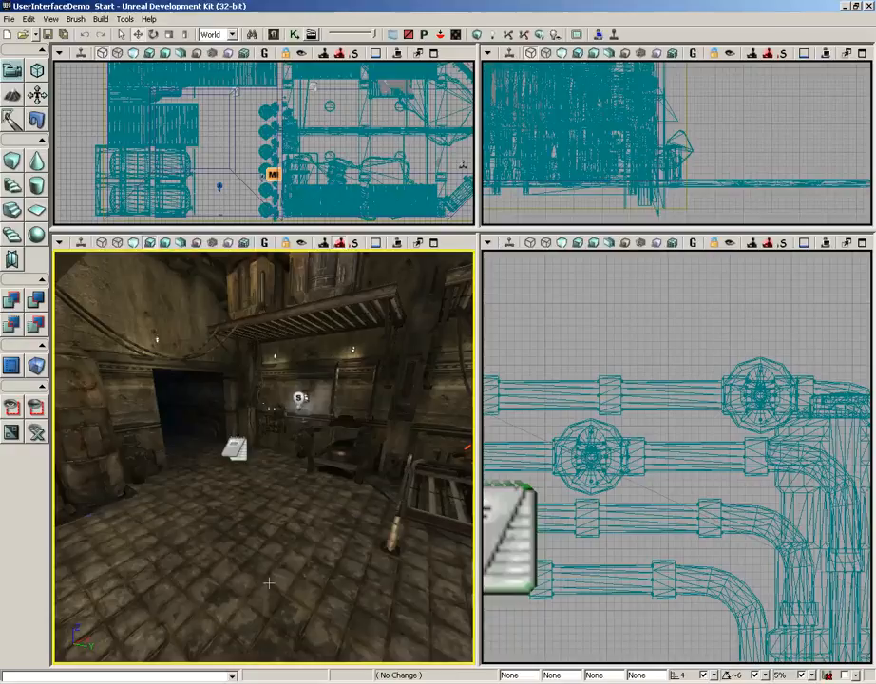
- Test the level by playing from the floor in the perspective view, close the UI scene and exit the game
{"action": "right_click", "coordinate": [269, 566]}
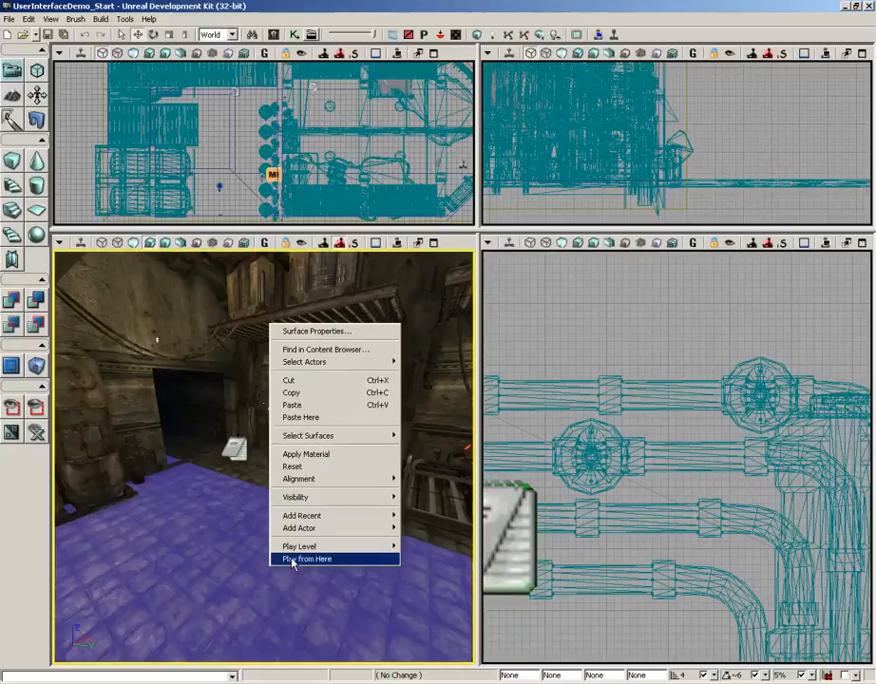
{"action": "left_click", "coordinate": [292, 559]}
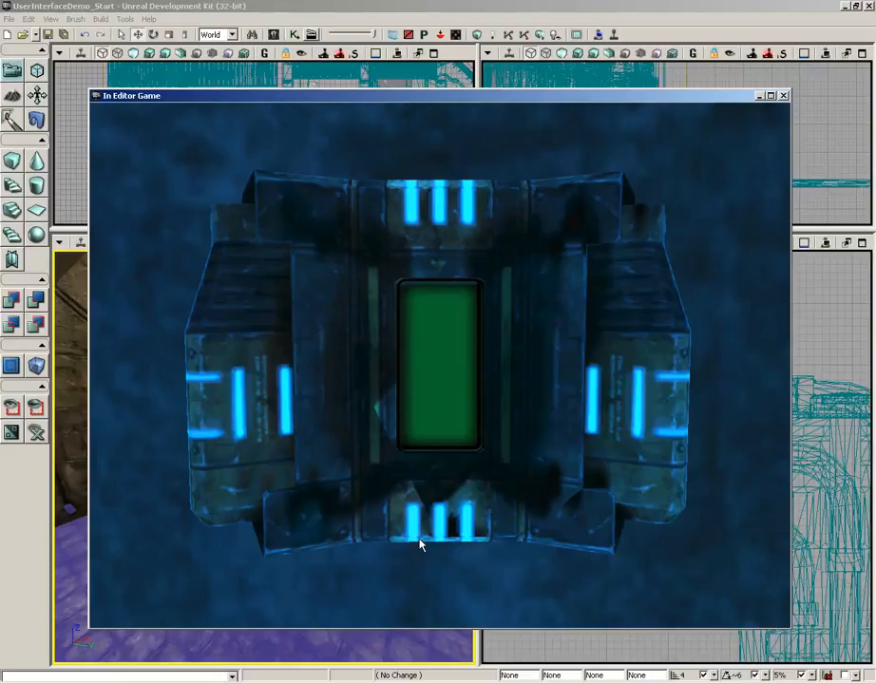
{"action": "key", "text": "Escape"}
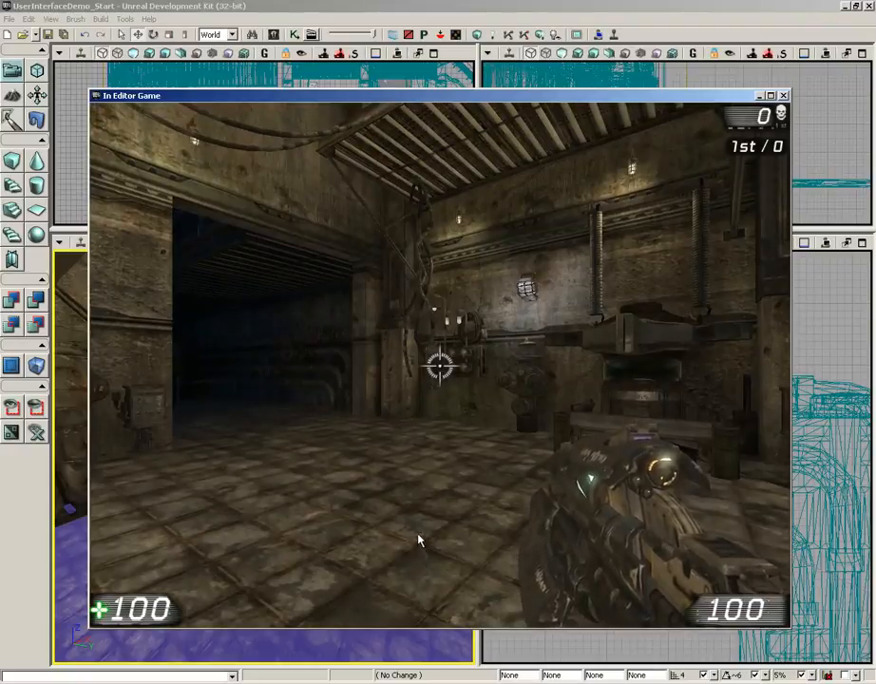
{"action": "left_click", "coordinate": [419, 540]}
{"action": "key", "text": "Escape"}
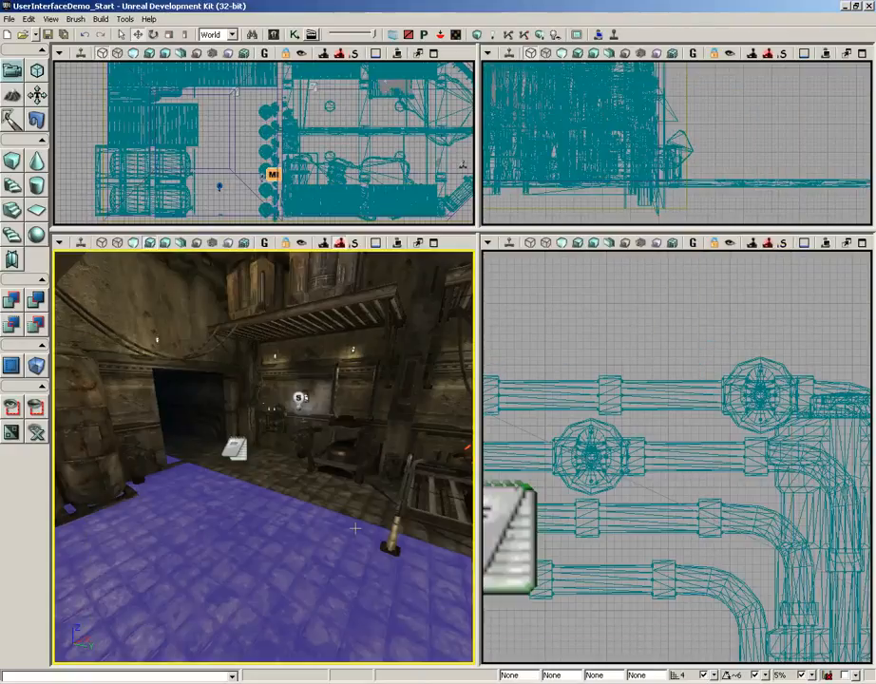
- Reopen the UI_Demo_Button scene from the Content Browser, disable Pause Game While Active, close the editor and save the UIDemoAssets package
{"action": "left_click", "coordinate": [273, 36]}
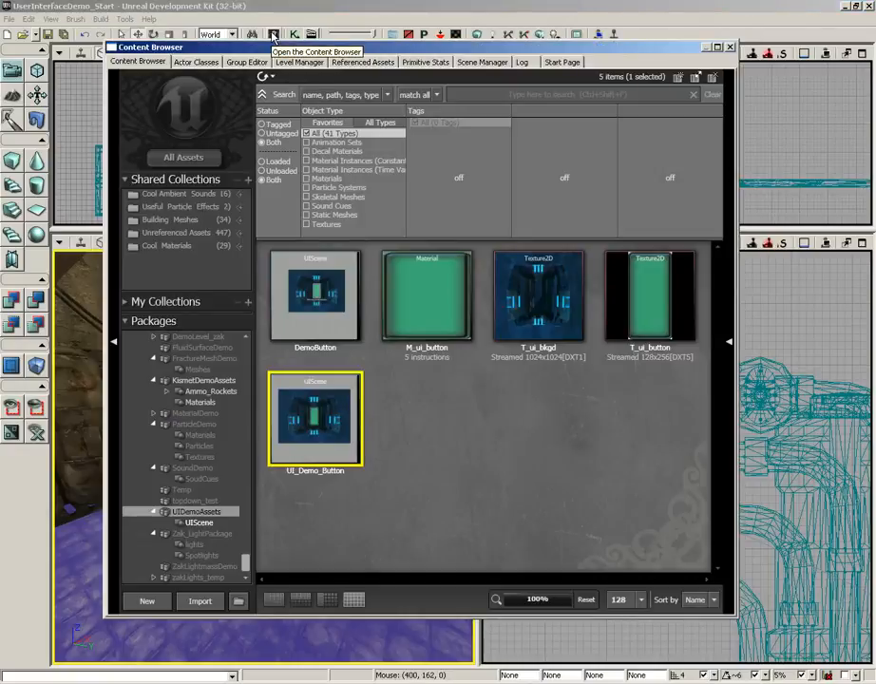
{"action": "double_click", "coordinate": [359, 444]}
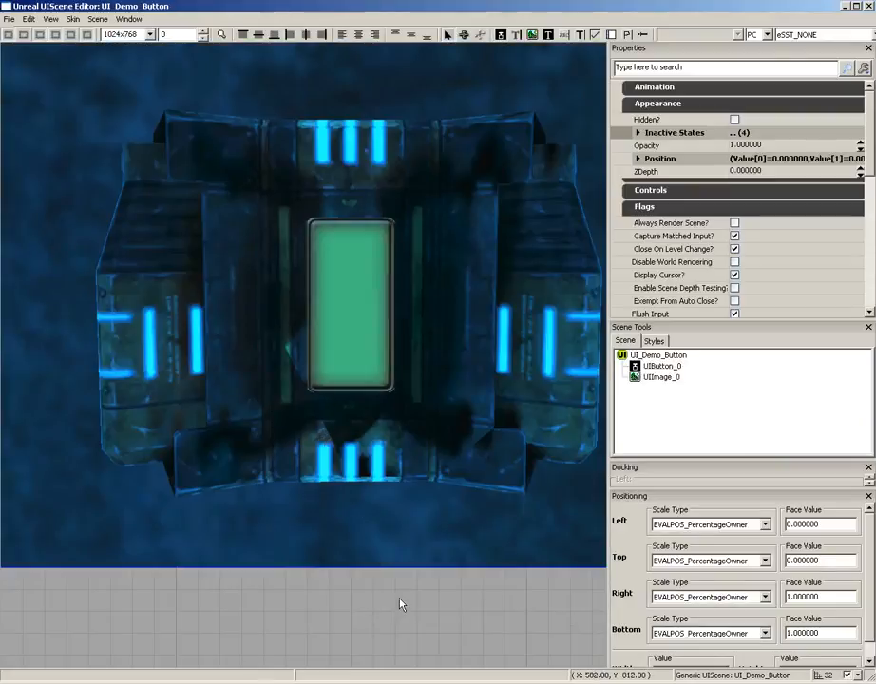
{"action": "scroll", "coordinate": [415, 593], "scroll_direction": "down", "scroll_amount": 4}
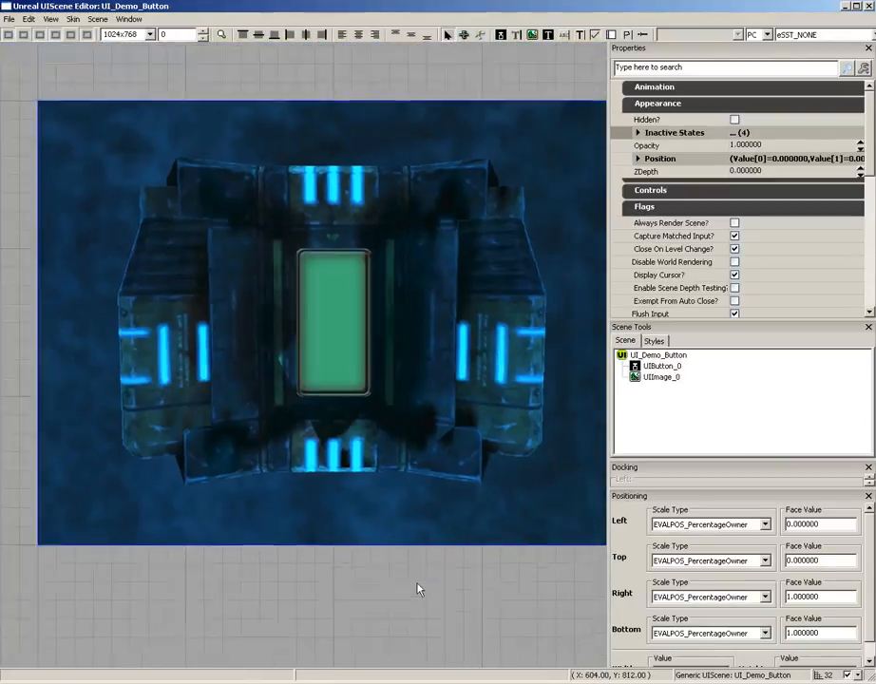
{"action": "right_click_drag", "start_coordinate": [416, 582], "coordinate": [411, 508]}
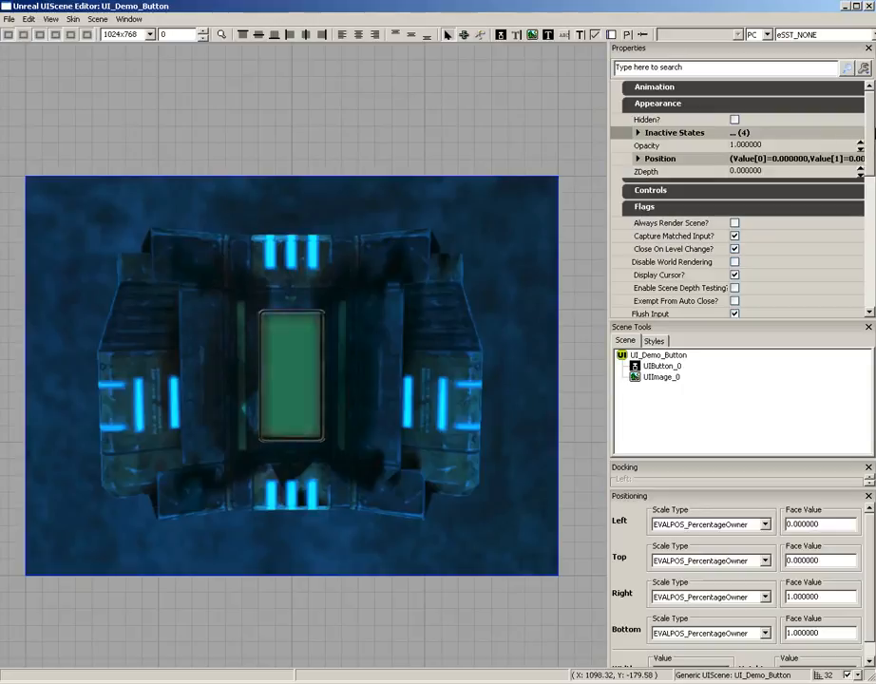
{"action": "left_click_drag", "start_coordinate": [870, 130], "coordinate": [851, 165]}
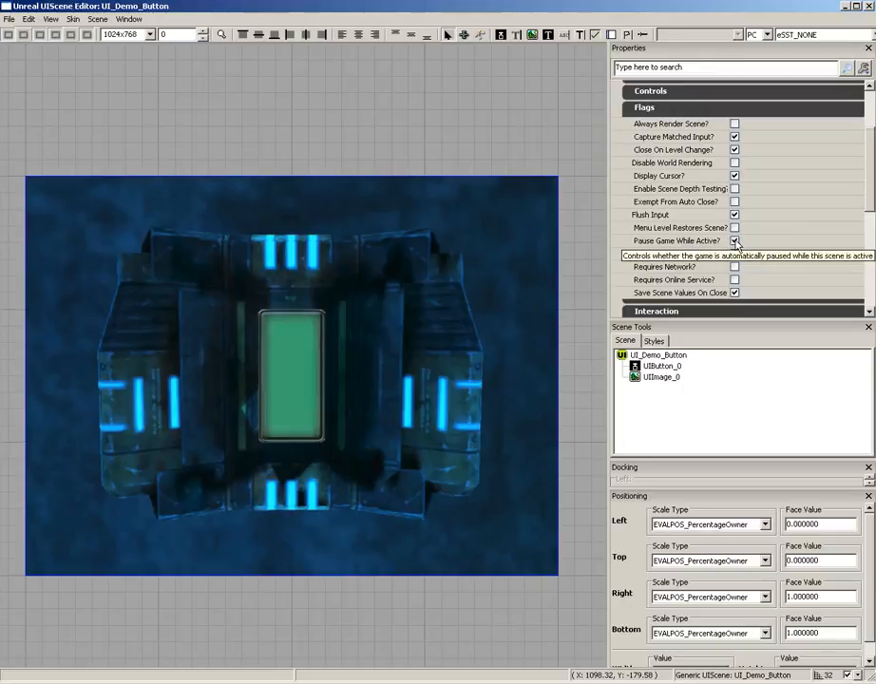
{"action": "left_click", "coordinate": [734, 241]}
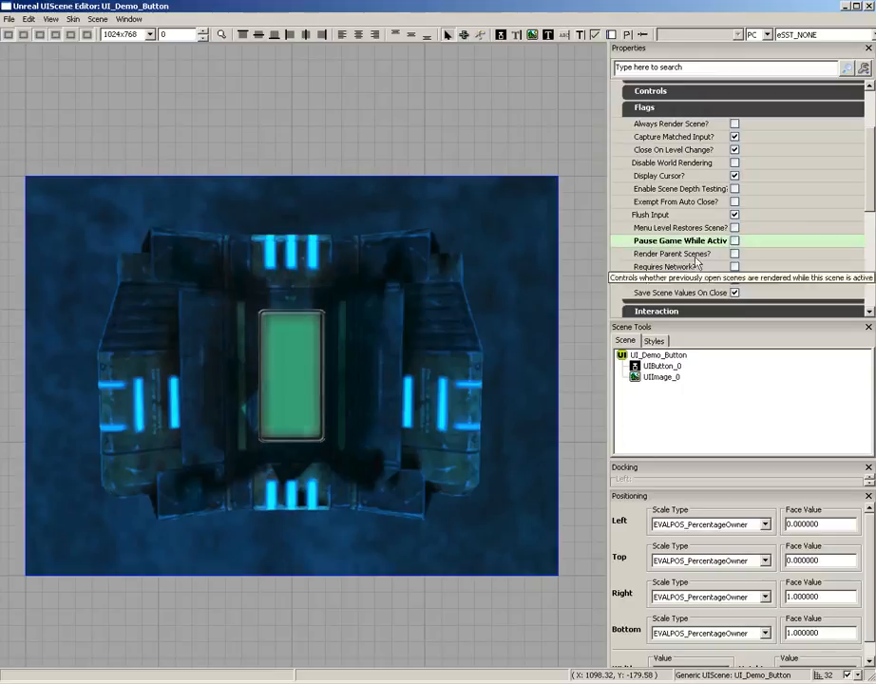
{"action": "left_click", "coordinate": [867, 7]}
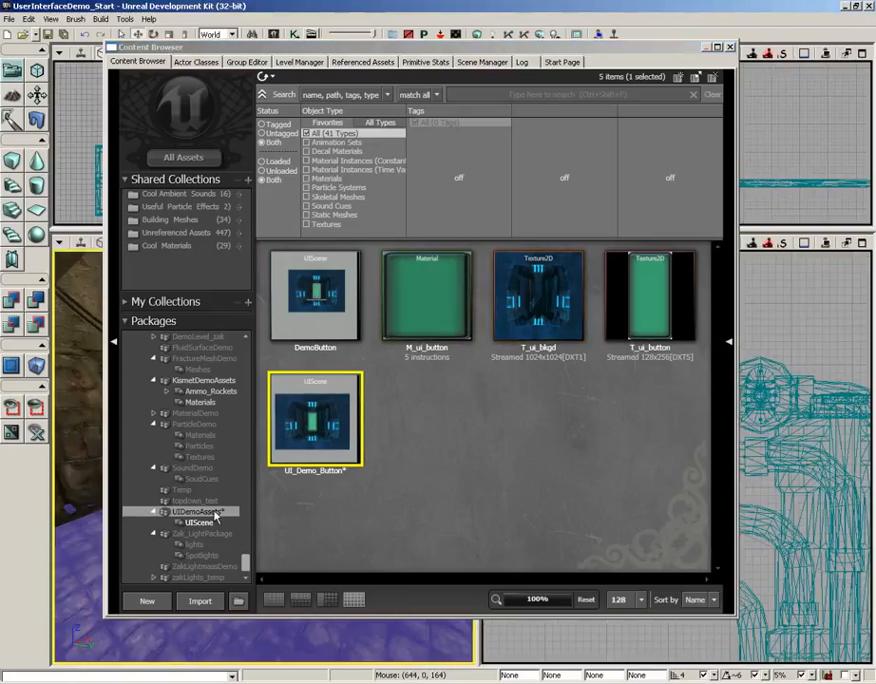
{"action": "key", "text": "ctrl+s"}
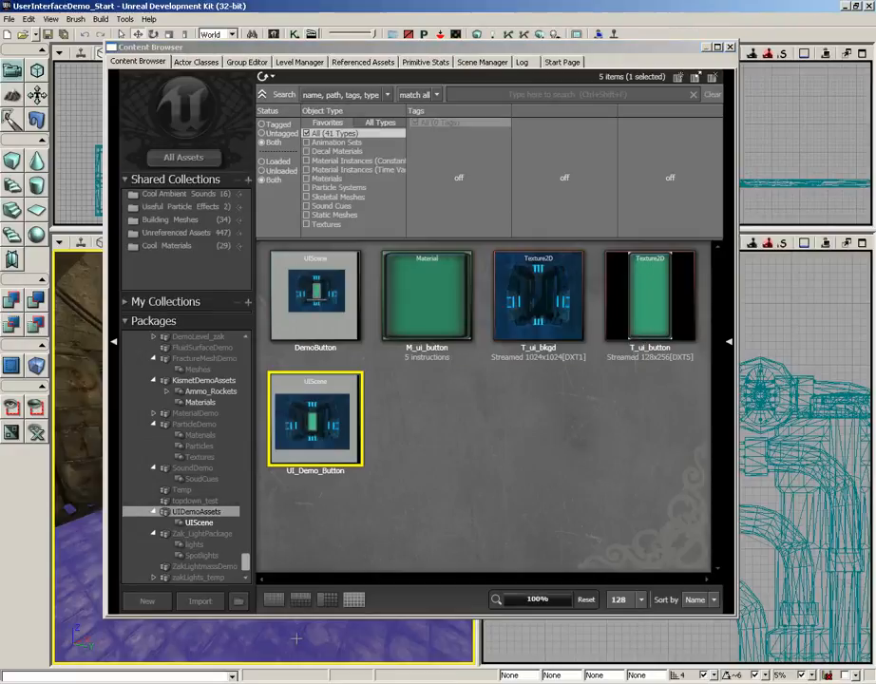
- Play the level from the floor again, try the green button in the UI scene and exit the game
{"action": "right_click", "coordinate": [297, 646]}
{"action": "left_click", "coordinate": [333, 616]}
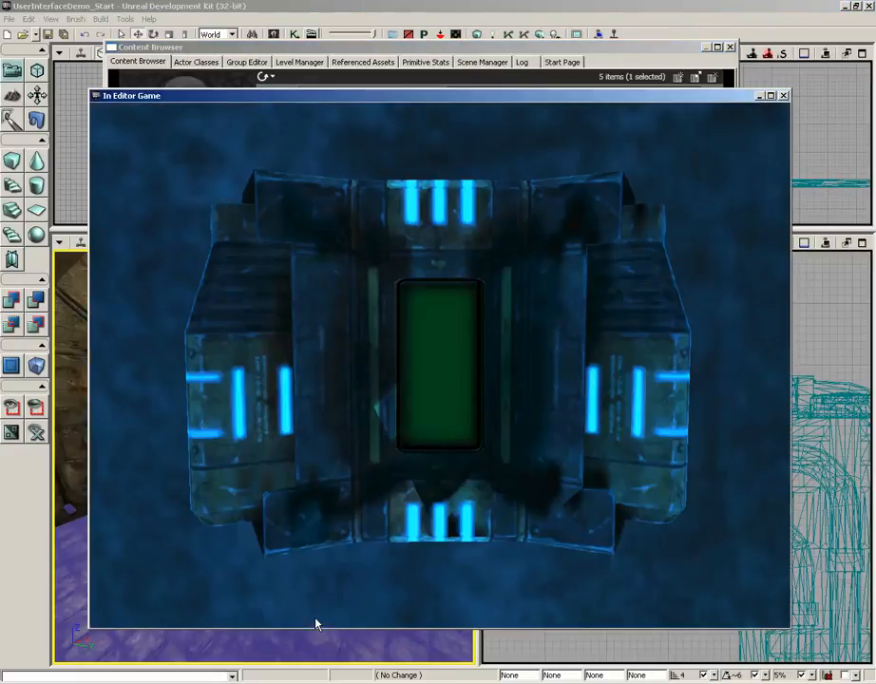
{"action": "left_click", "coordinate": [451, 324]}
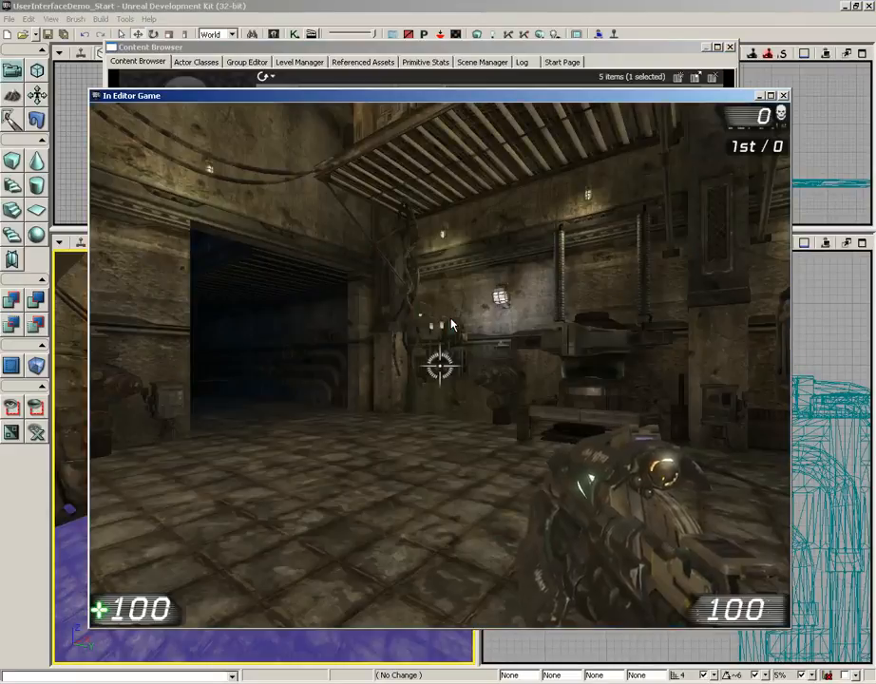
{"action": "key", "text": "Escape"}
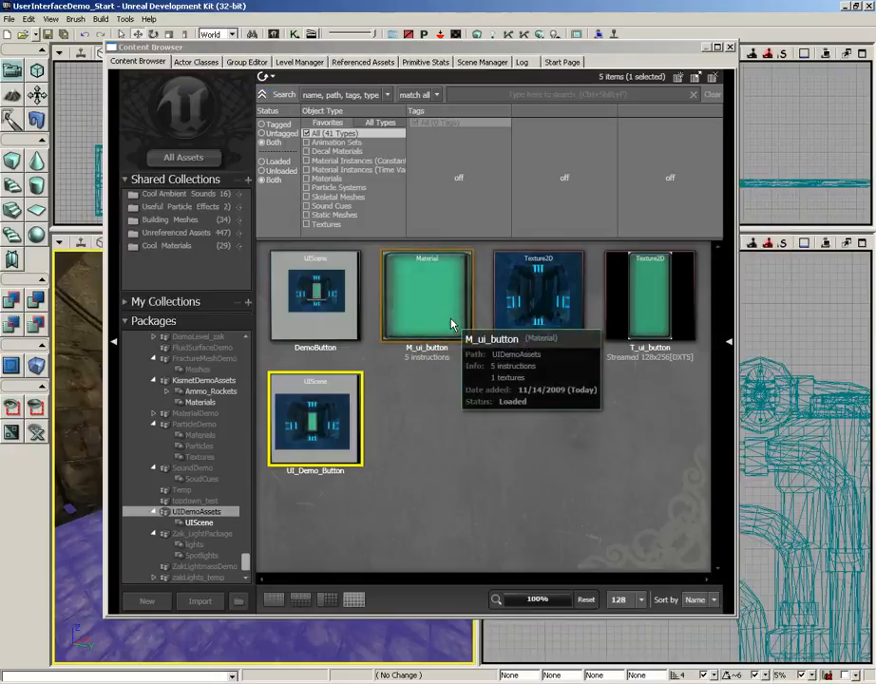
- Open the UI_Demo_Button scene, bring up Kismet for UIButton_0 and display its Focused sequence after viewing Disabled and Enabled
{"action": "double_click", "coordinate": [327, 424]}
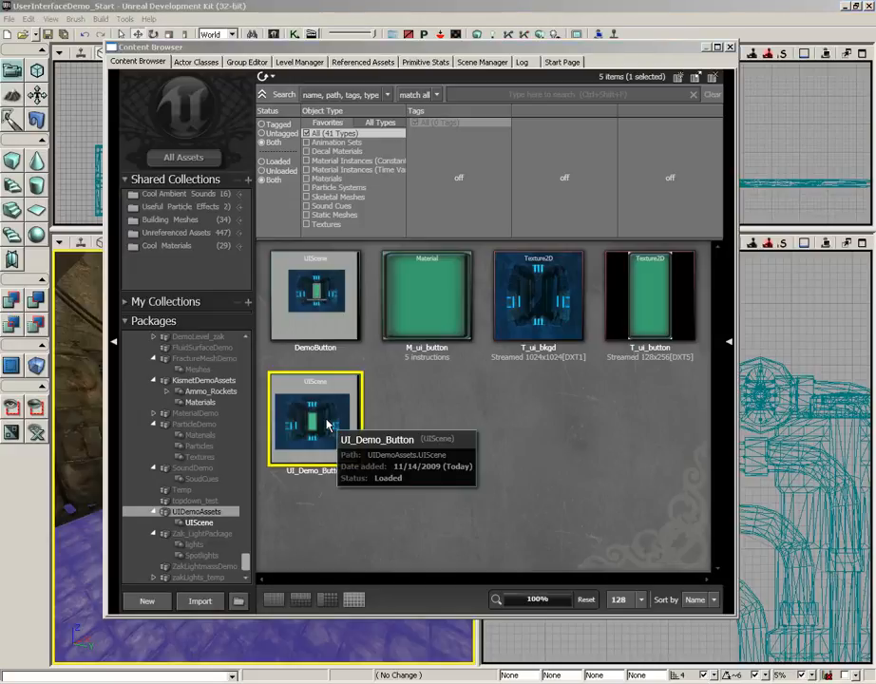
{"action": "left_click", "coordinate": [374, 309]}
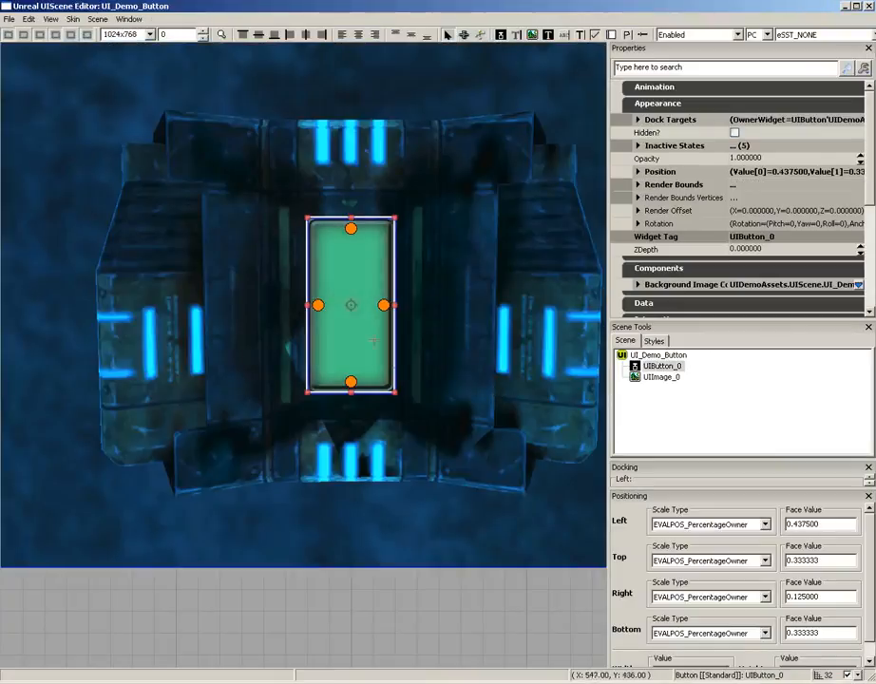
{"action": "scroll", "coordinate": [463, 384], "scroll_direction": "down", "scroll_amount": 4}
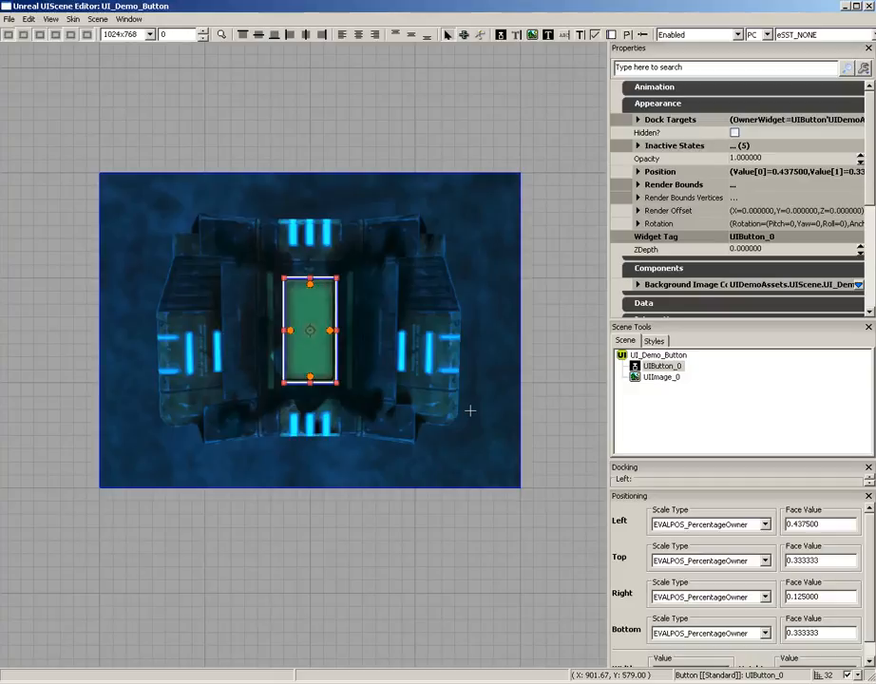
{"action": "double_click", "coordinate": [319, 307]}
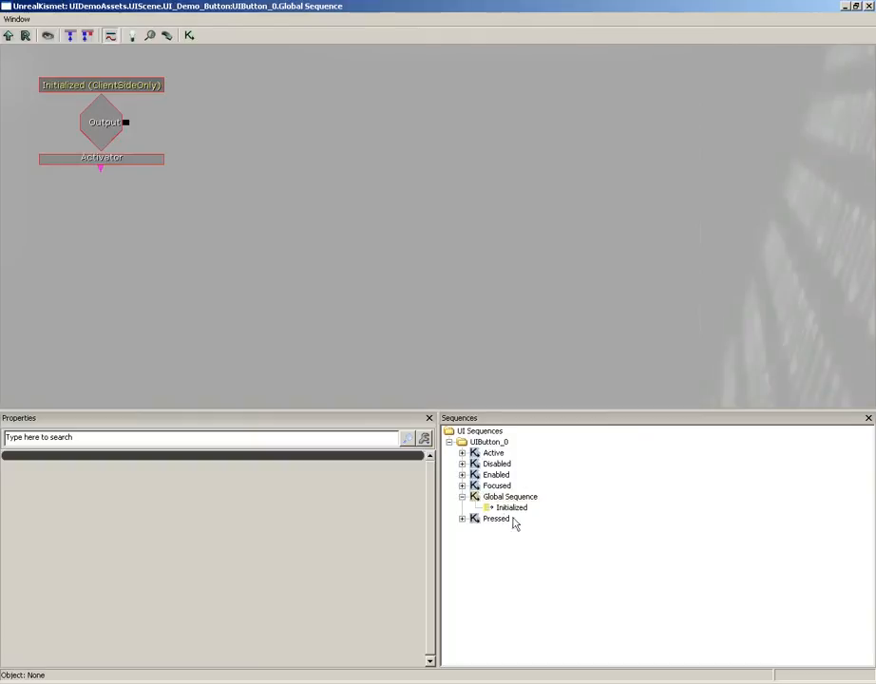
{"action": "left_click", "coordinate": [498, 464]}
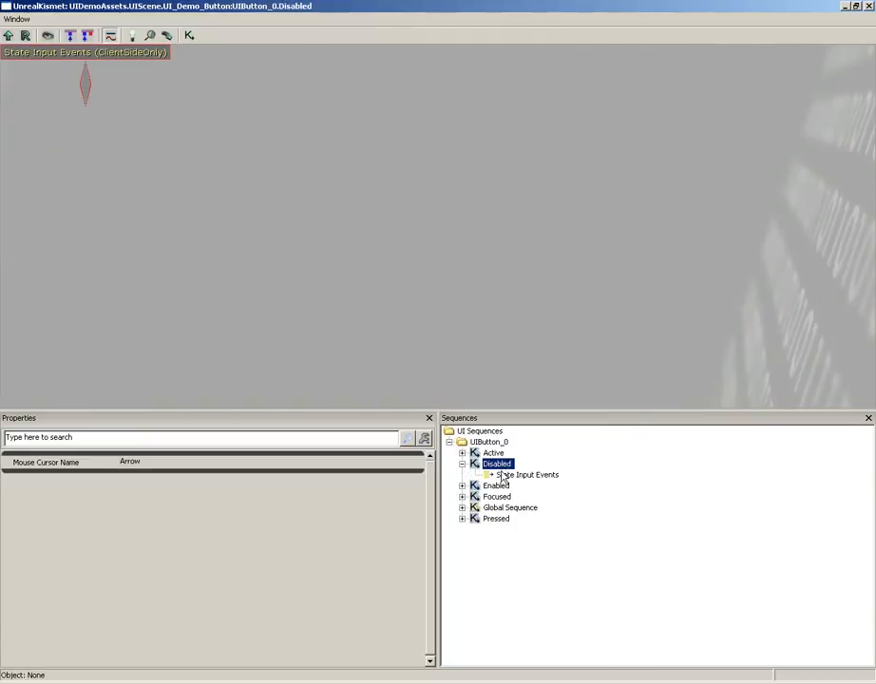
{"action": "left_click", "coordinate": [496, 485]}
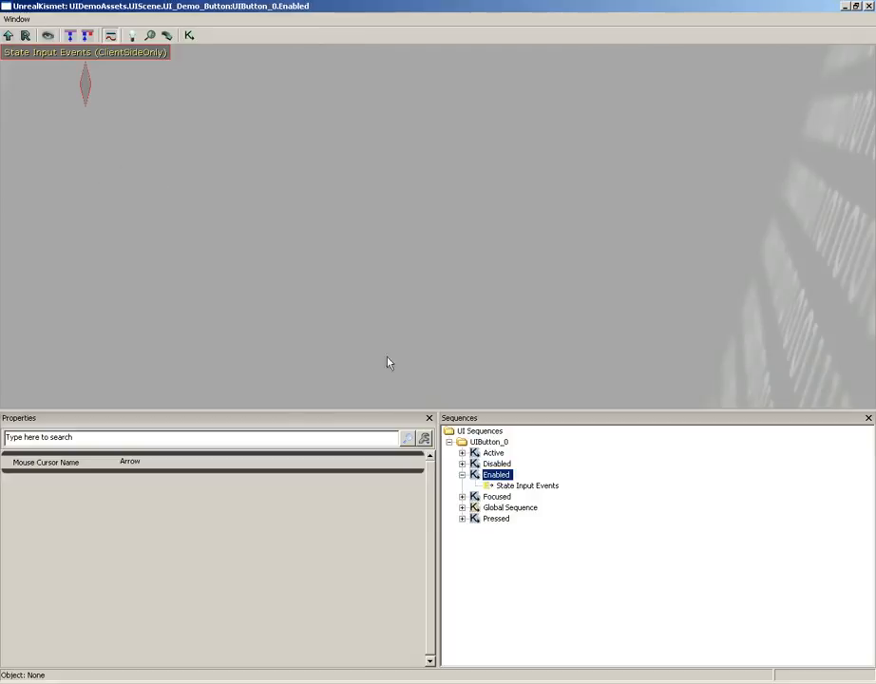
{"action": "left_click", "coordinate": [497, 496]}
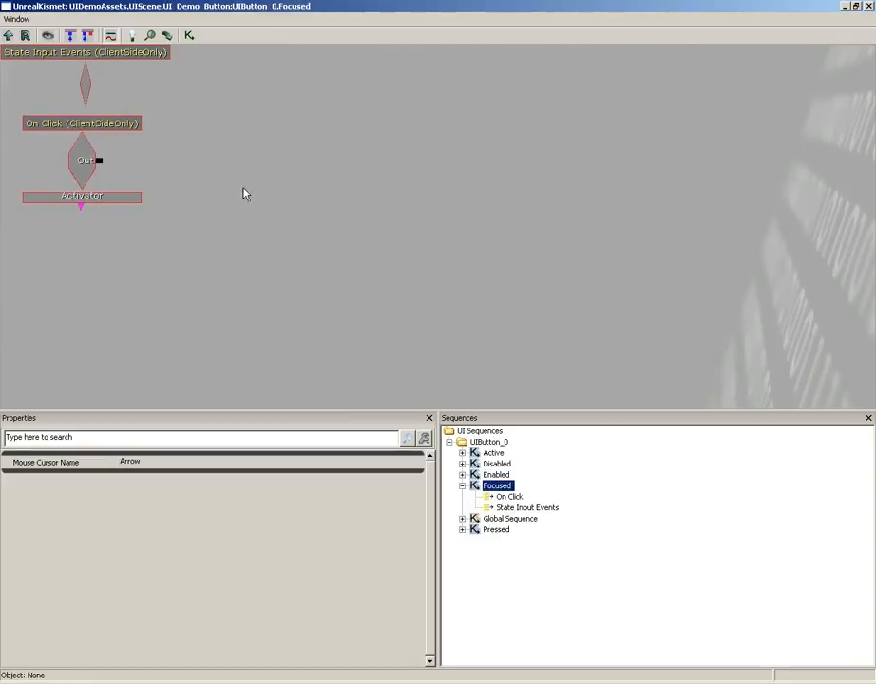
- Add an Activate Level Event action beside the On Click event in the Focused sequence
{"action": "left_click_drag", "start_coordinate": [242, 192], "coordinate": [472, 281]}
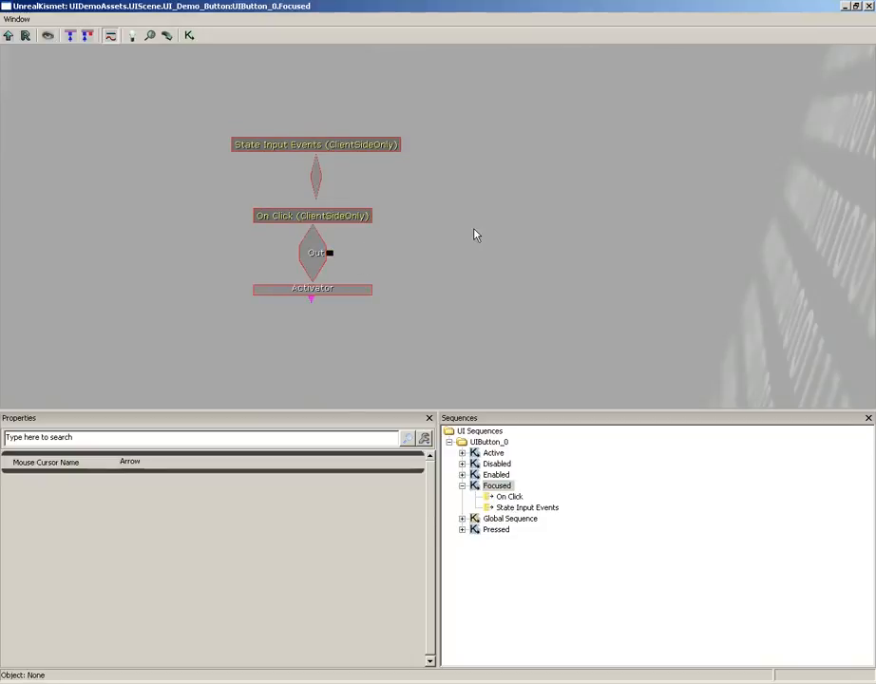
{"action": "right_click", "coordinate": [398, 246]}
{"action": "mouse_move", "coordinate": [432, 235]}
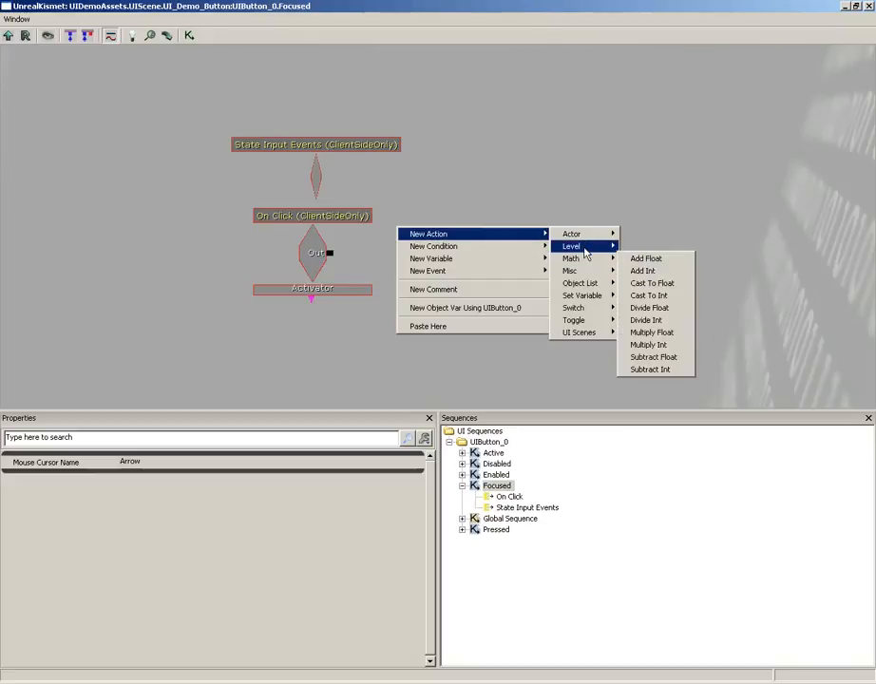
{"action": "mouse_move", "coordinate": [584, 248]}
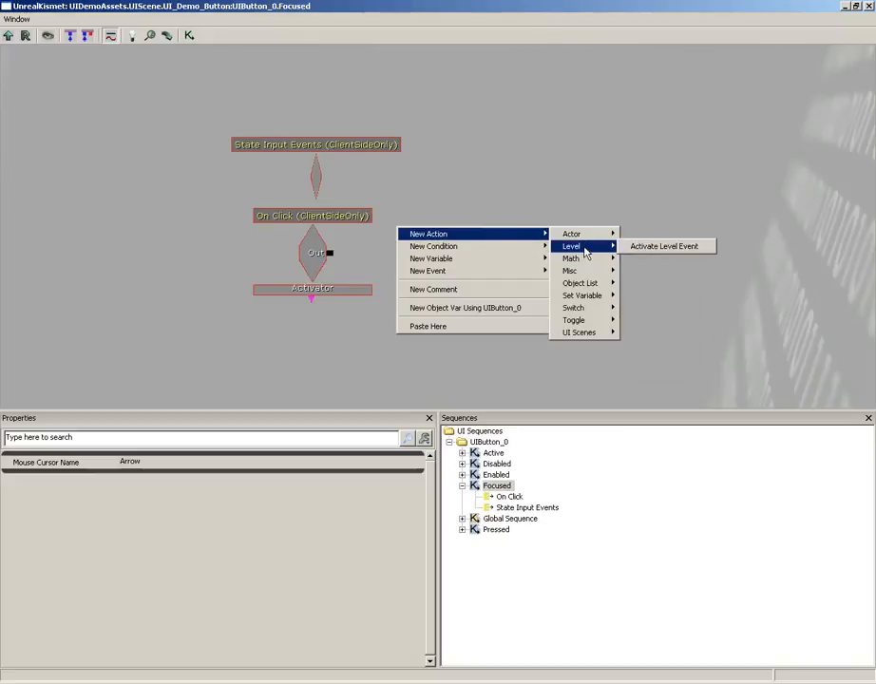
{"action": "left_click", "coordinate": [660, 249]}
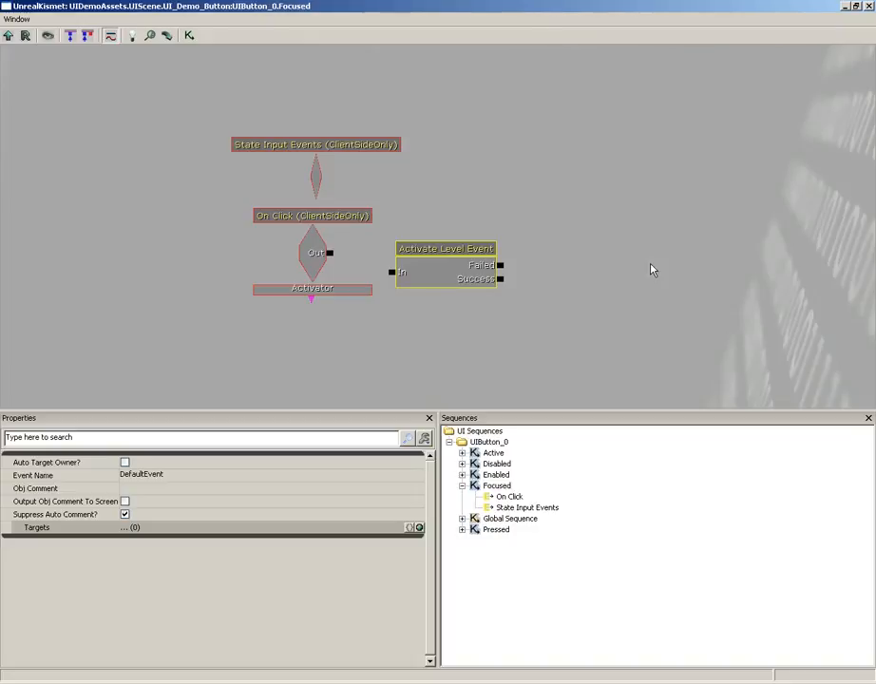
- Set the Activate Level Event's Event Name to BeginSequence and connect On Click's Out to its In input
{"action": "left_click", "coordinate": [144, 473]}
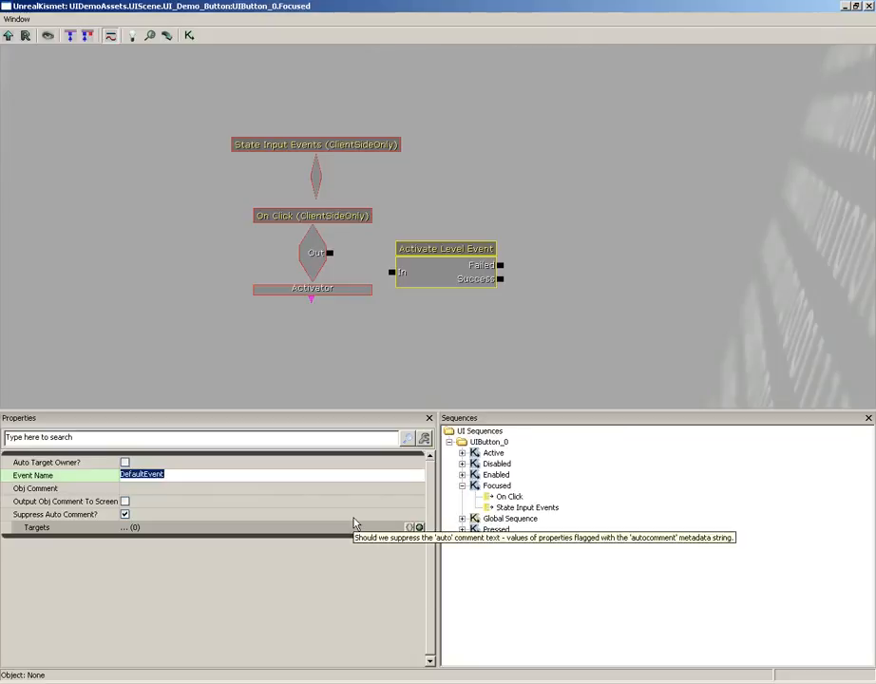
{"action": "type", "text": "BeginSequence"}
{"action": "key", "text": "Return"}
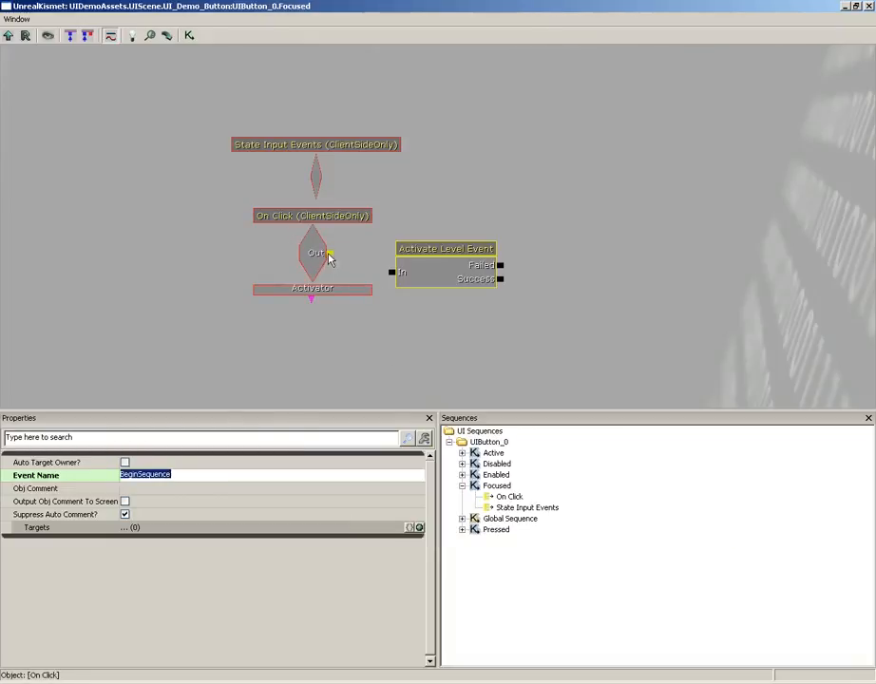
{"action": "left_click_drag", "start_coordinate": [329, 253], "coordinate": [392, 272]}
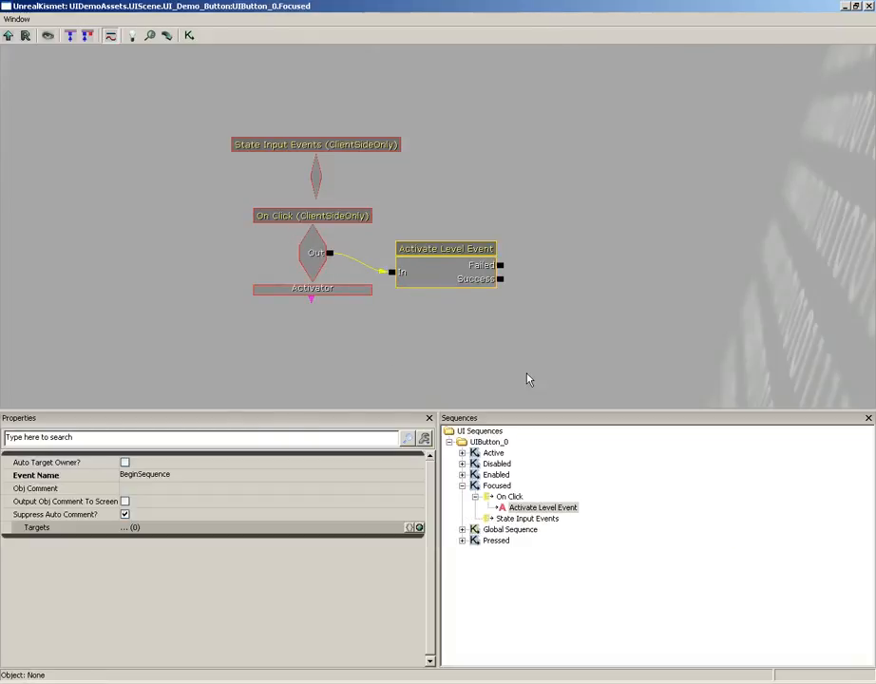
- Add a Close Scene action beside Activate Level Event and connect the event's Success output to its In input
{"action": "right_click", "coordinate": [548, 251]}
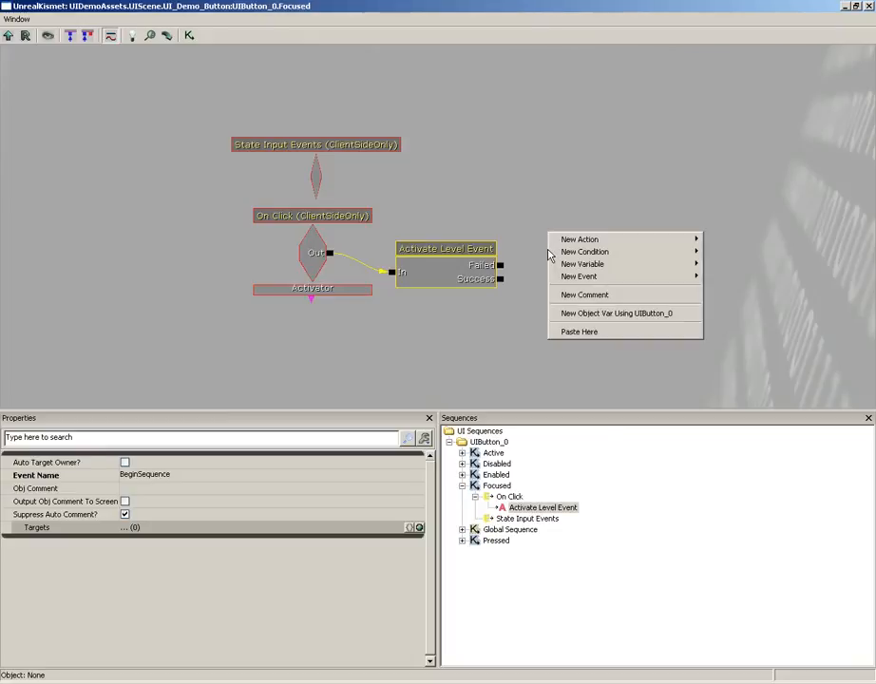
{"action": "mouse_move", "coordinate": [578, 241]}
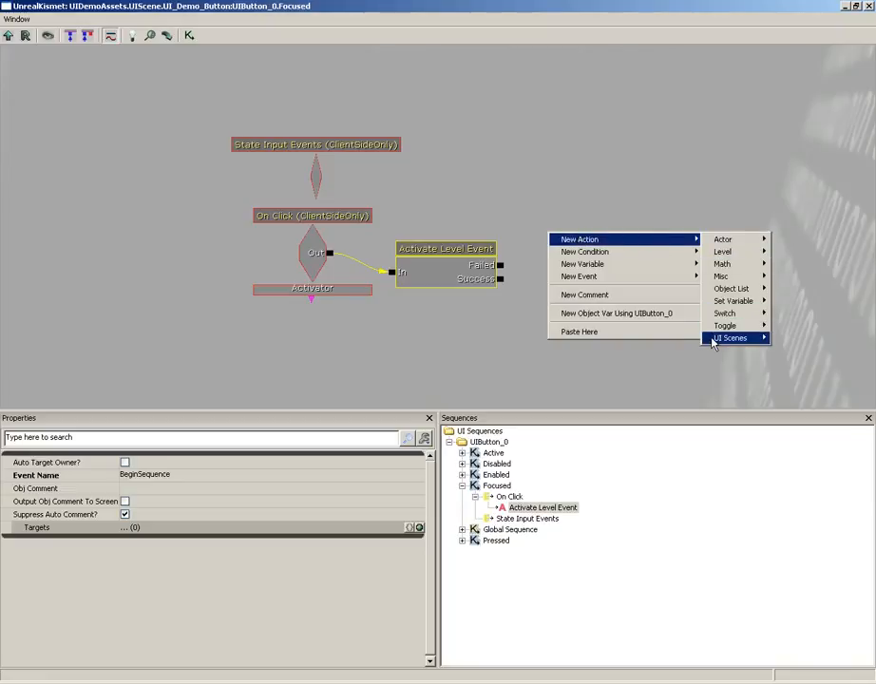
{"action": "mouse_move", "coordinate": [729, 339]}
{"action": "left_click", "coordinate": [800, 338]}
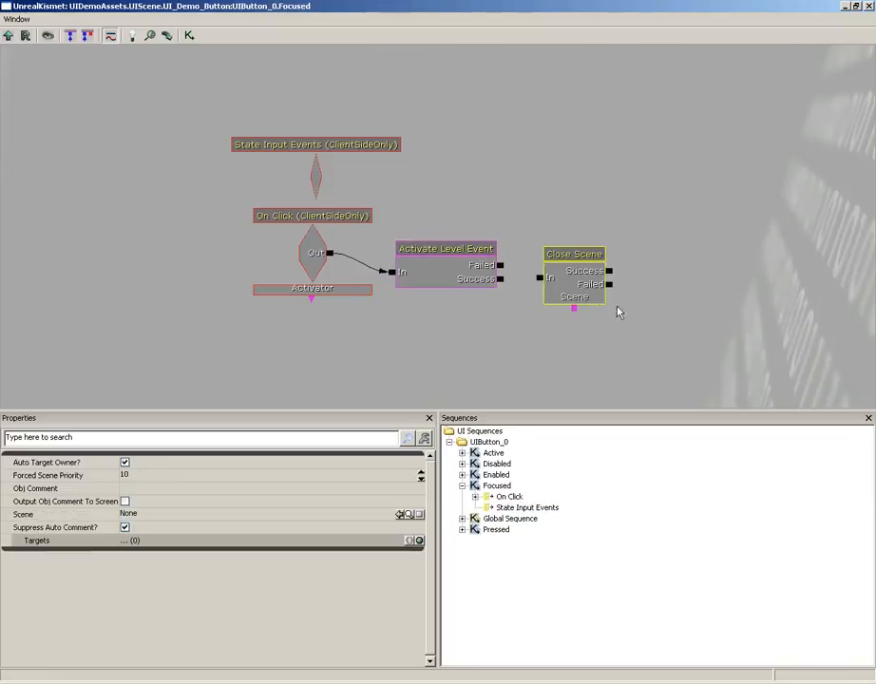
{"action": "left_click_drag", "start_coordinate": [502, 280], "coordinate": [545, 278]}
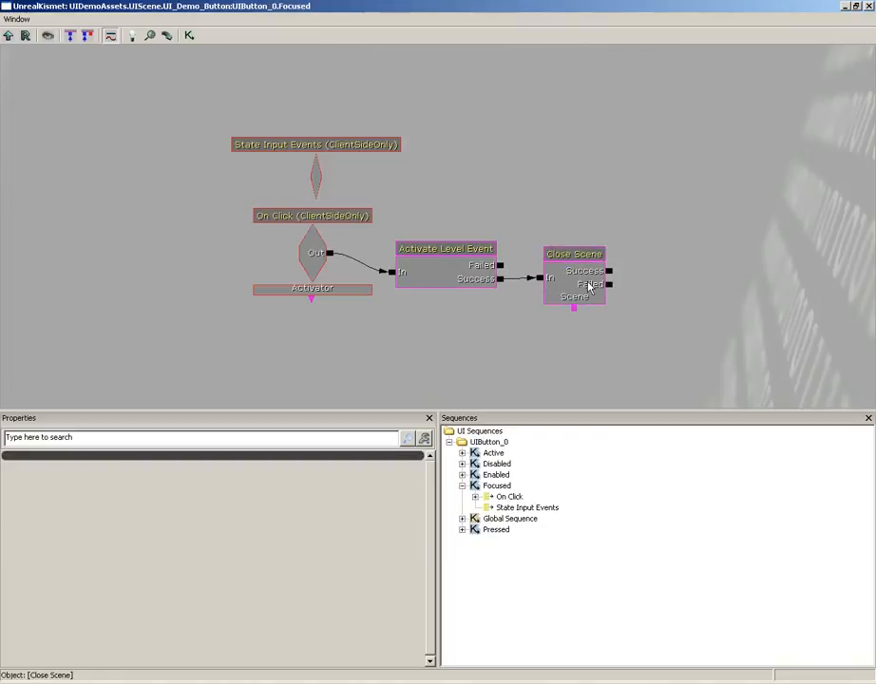
- Close the button's Kismet and draw a label widget of about 128 by 64 pixels directly beneath the green button
{"action": "left_click", "coordinate": [586, 287]}
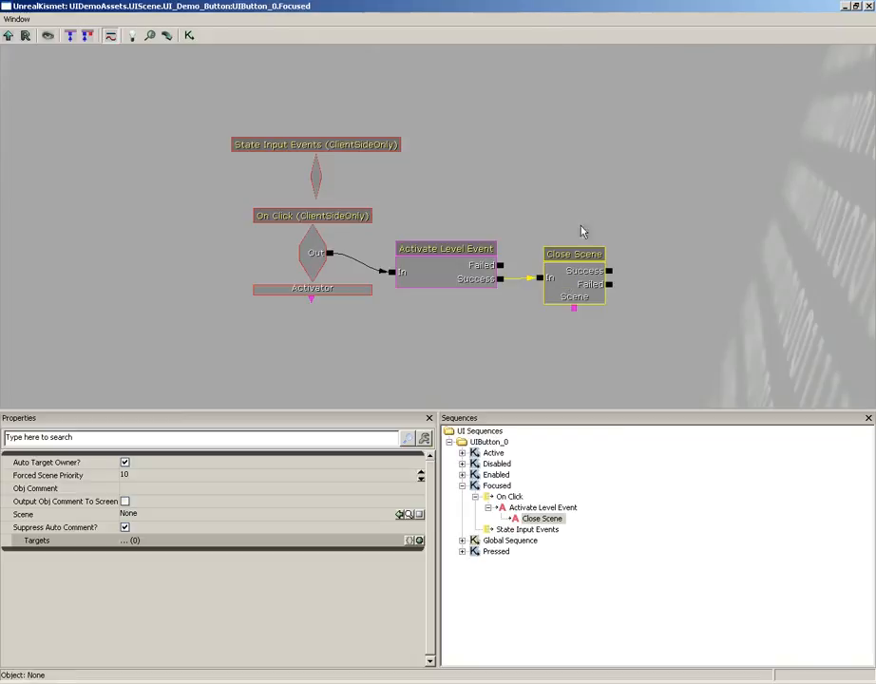
{"action": "left_click", "coordinate": [869, 7]}
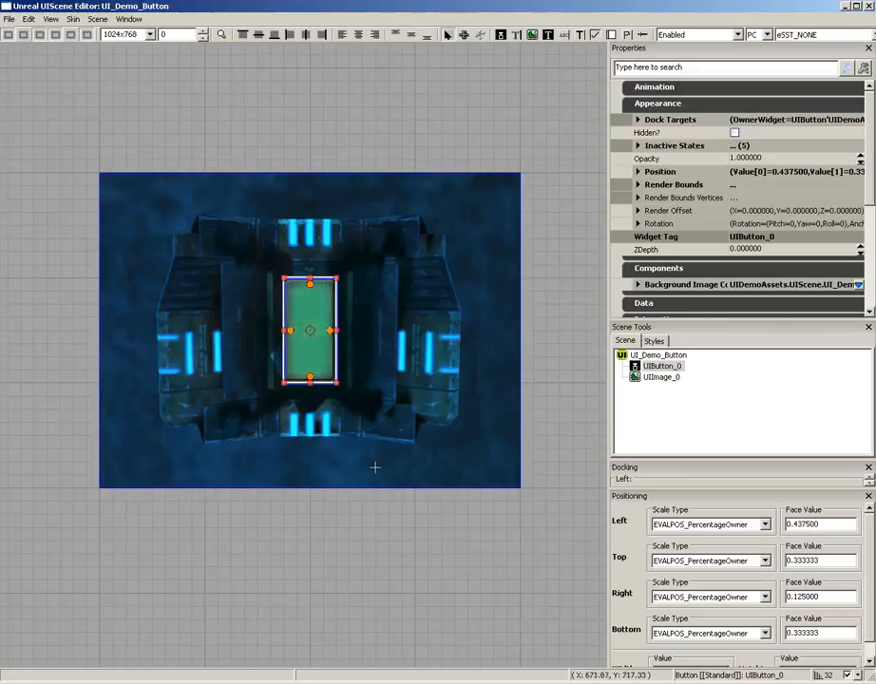
{"action": "scroll", "coordinate": [397, 404], "scroll_direction": "up", "scroll_amount": 4}
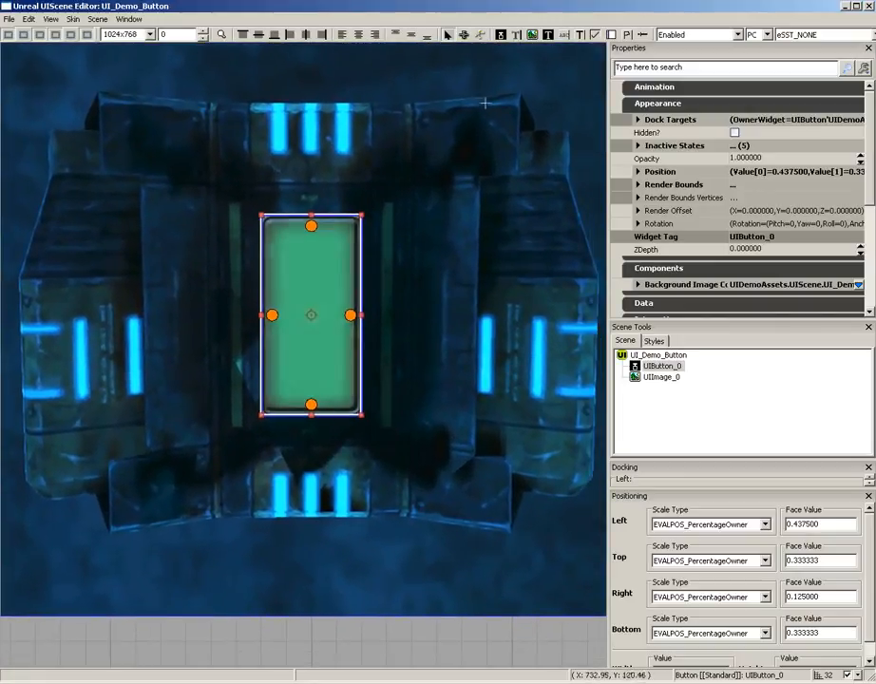
{"action": "left_click", "coordinate": [549, 36]}
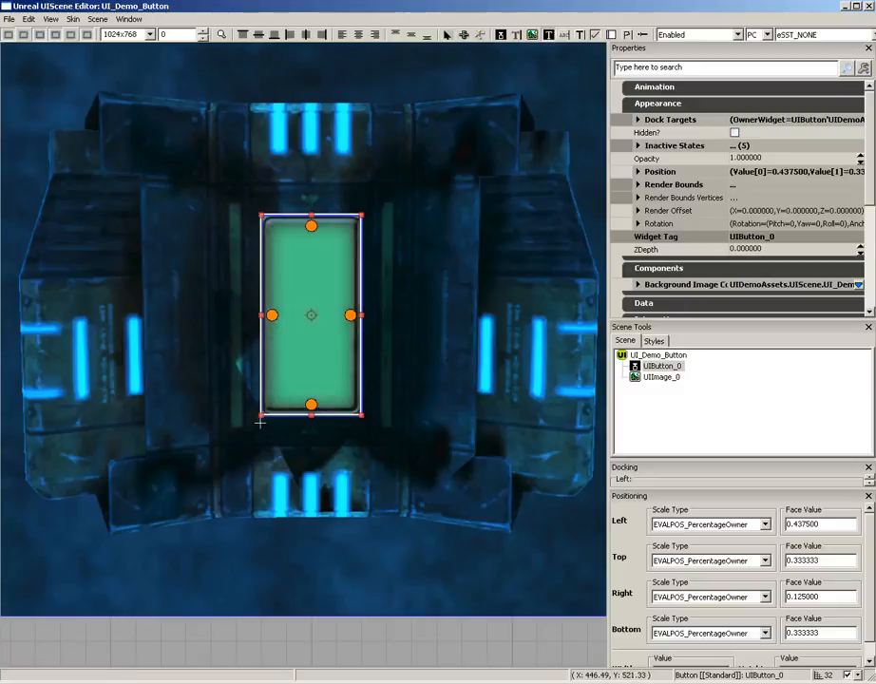
{"action": "left_click_drag", "start_coordinate": [260, 422], "coordinate": [362, 475]}
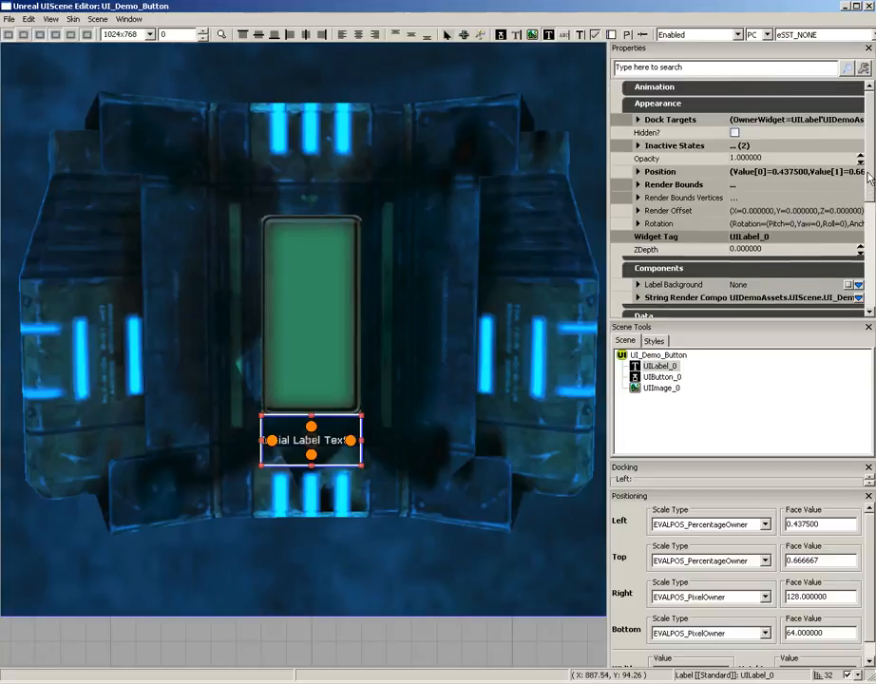
- Set the new label's Data Source Markup String to "Click button to begin sequence"
{"action": "scroll", "coordinate": [861, 231], "scroll_direction": "down", "scroll_amount": 3}
{"action": "scroll", "coordinate": [861, 230], "scroll_direction": "down", "scroll_amount": 1}
{"action": "left_click", "coordinate": [643, 182]}
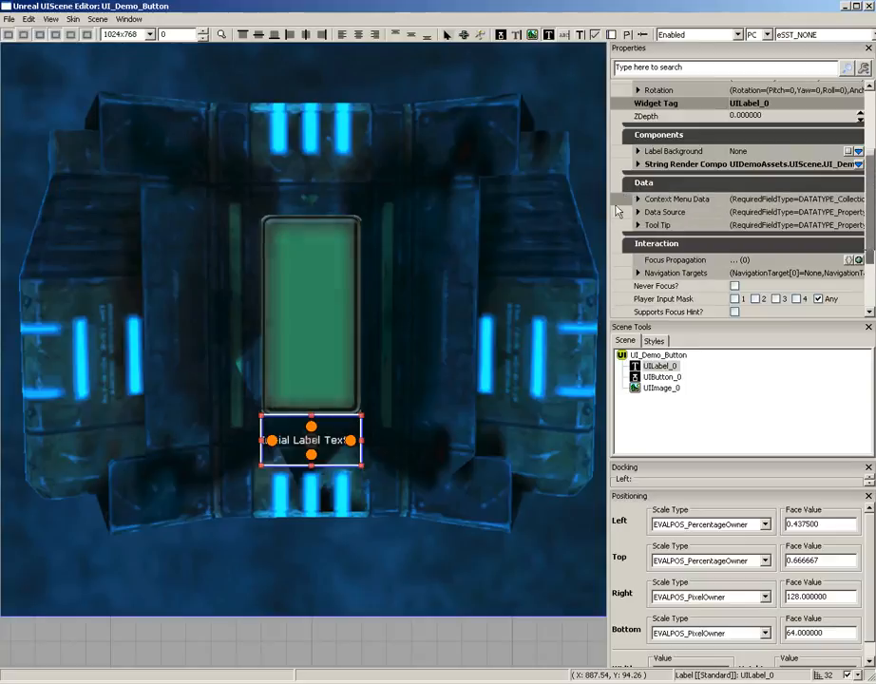
{"action": "left_click", "coordinate": [638, 212]}
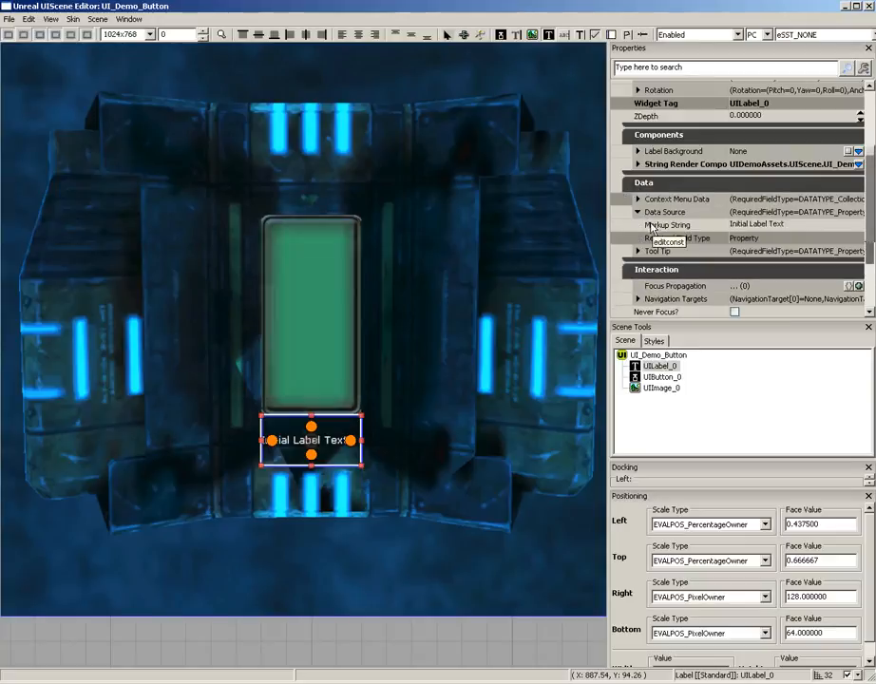
{"action": "left_click", "coordinate": [759, 225]}
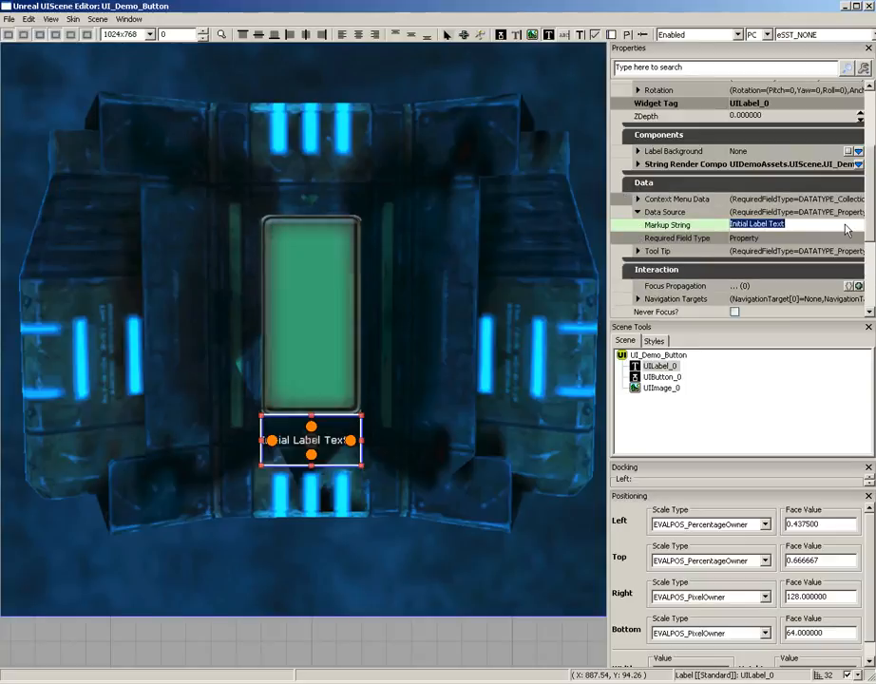
{"action": "type", "text": "Cli"}
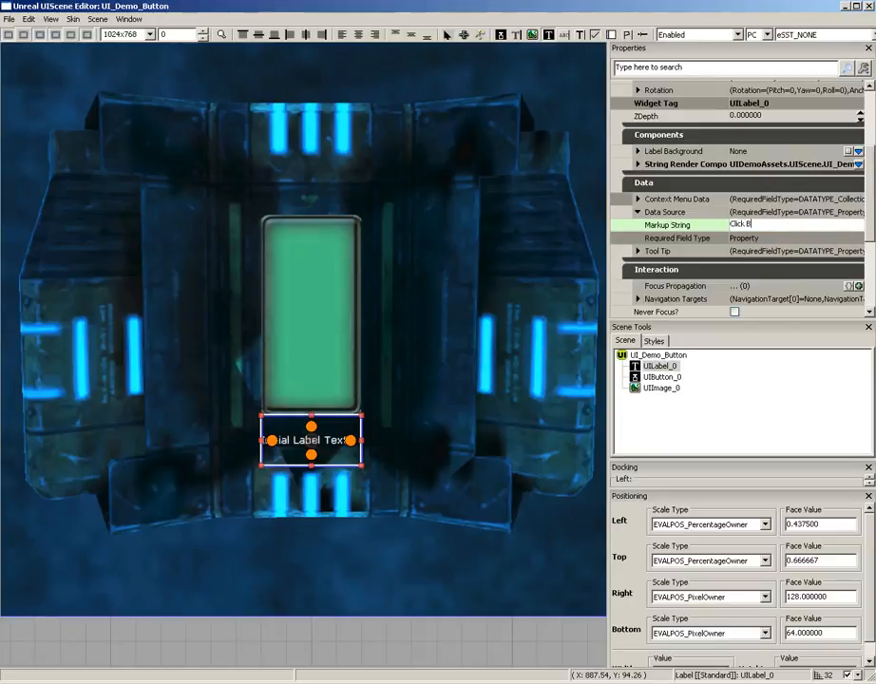
{"action": "type", "text": "ck button to begin sequenc"}
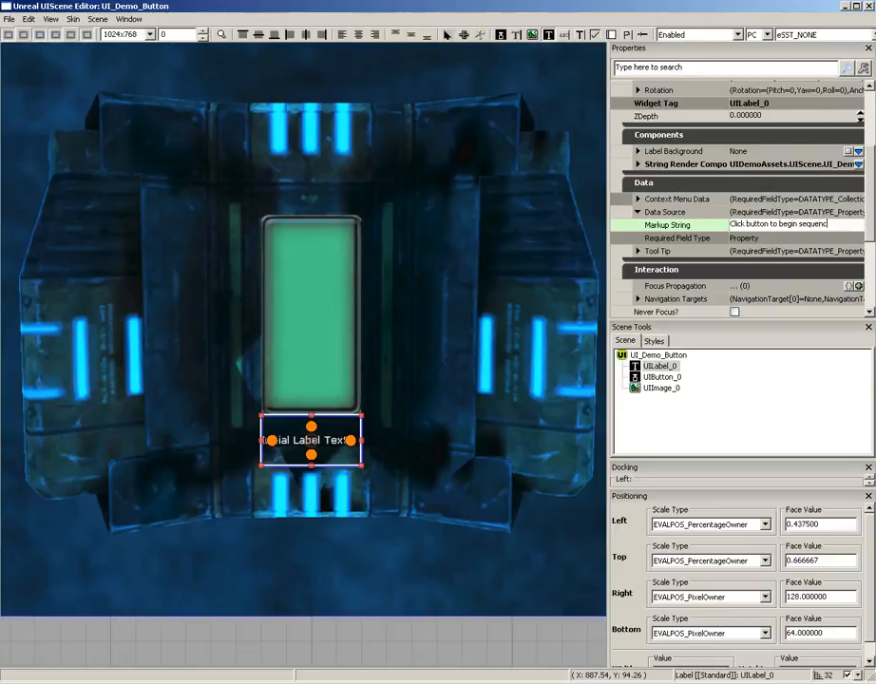
{"action": "type", "text": "e"}
{"action": "key", "text": "Return"}
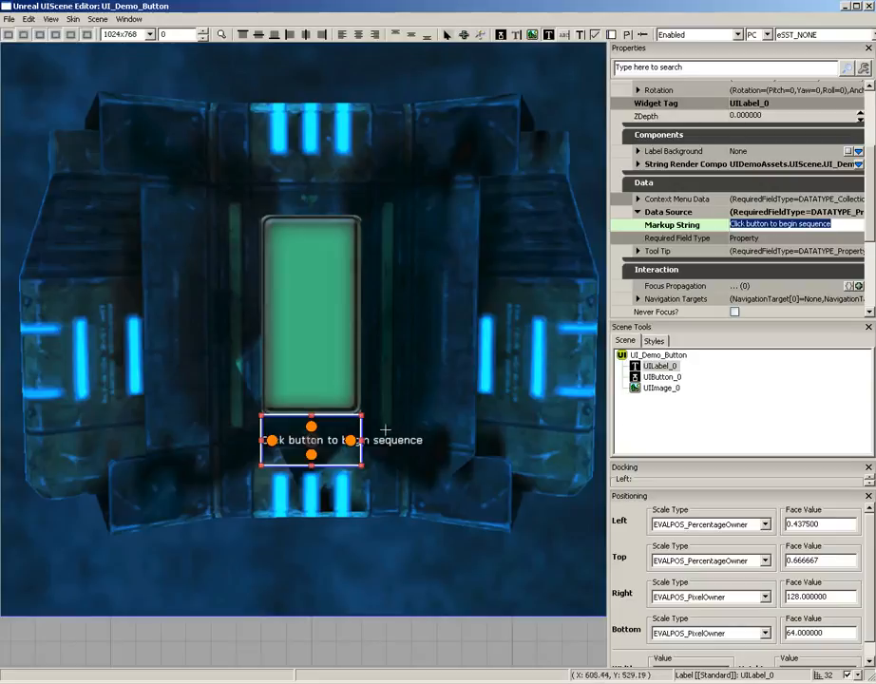
- Center the label's text horizontally and vertically and apply the AmbexScaled style to it
{"action": "left_click", "coordinate": [359, 40]}
{"action": "left_click", "coordinate": [411, 36]}
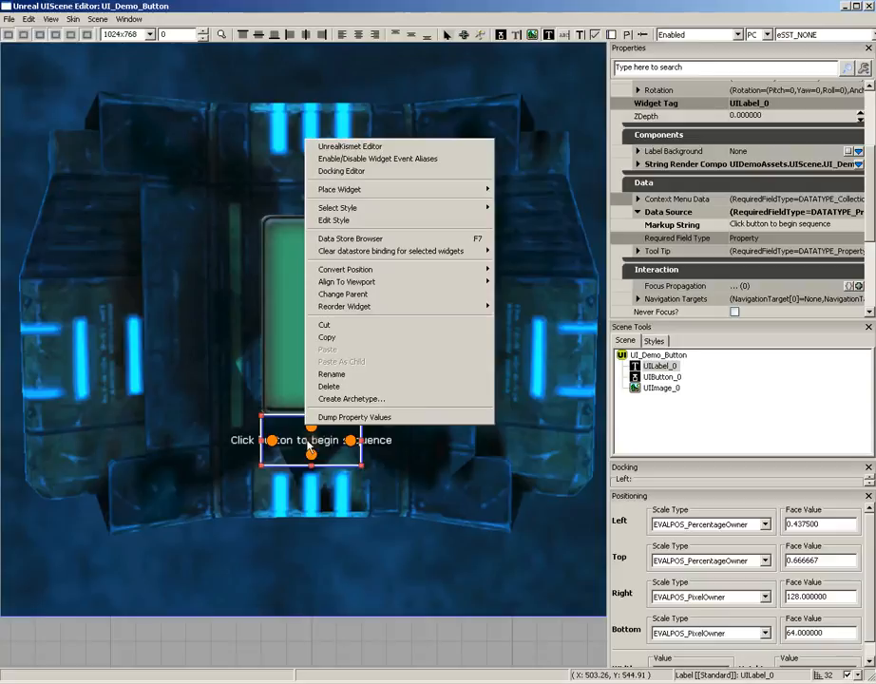
{"action": "mouse_move", "coordinate": [352, 209]}
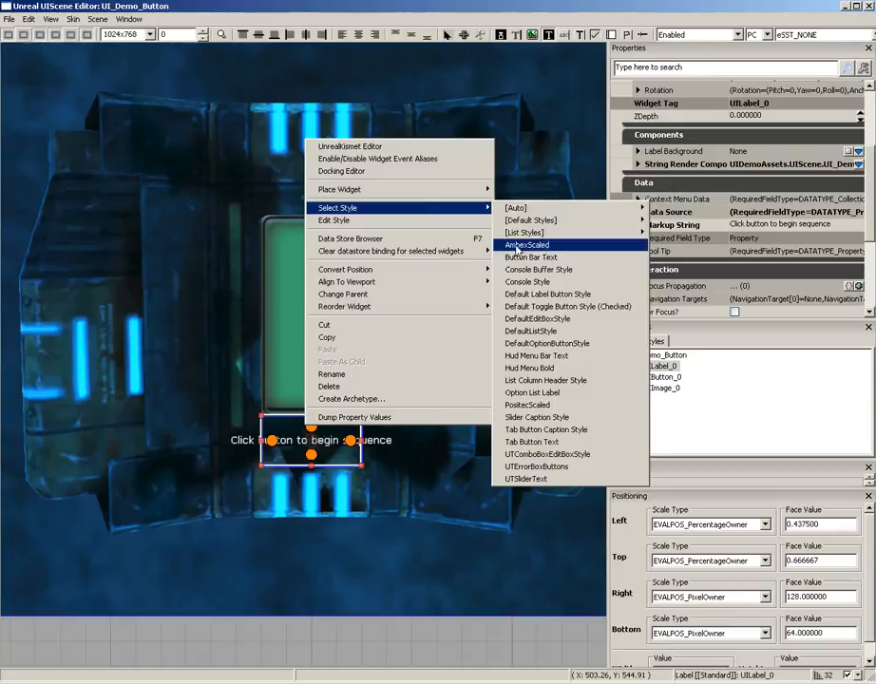
{"action": "left_click", "coordinate": [527, 245]}
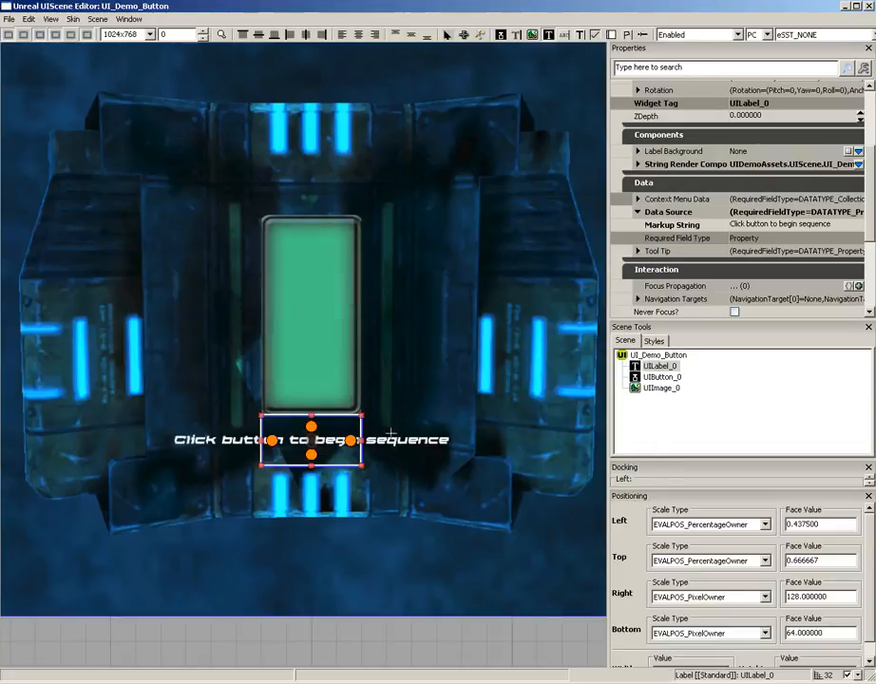
- Examine the text options of the AmbexScaled style, then cancel the style editing and deselect the label
{"action": "left_click", "coordinate": [654, 341]}
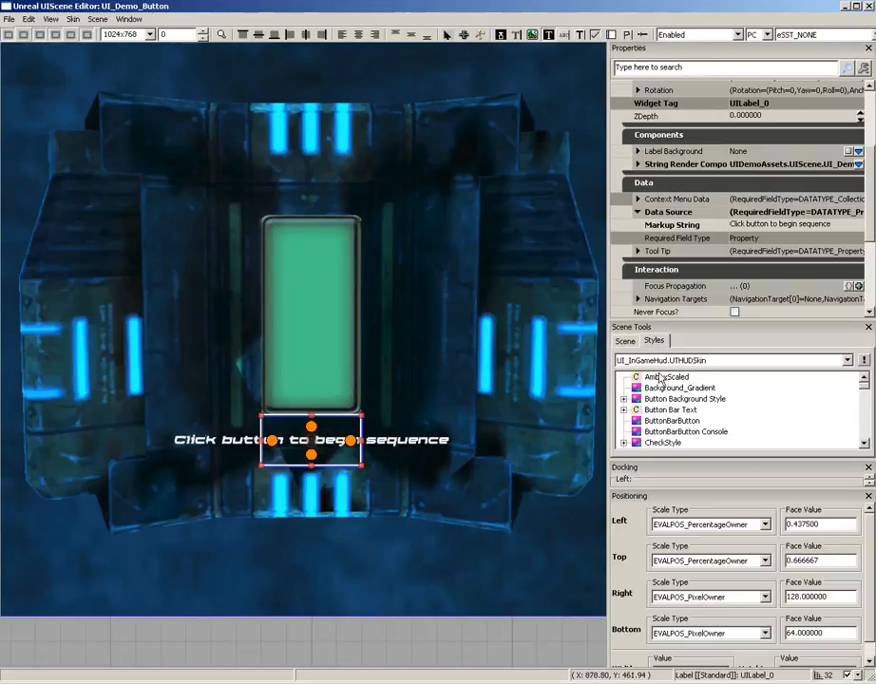
{"action": "left_click", "coordinate": [664, 379]}
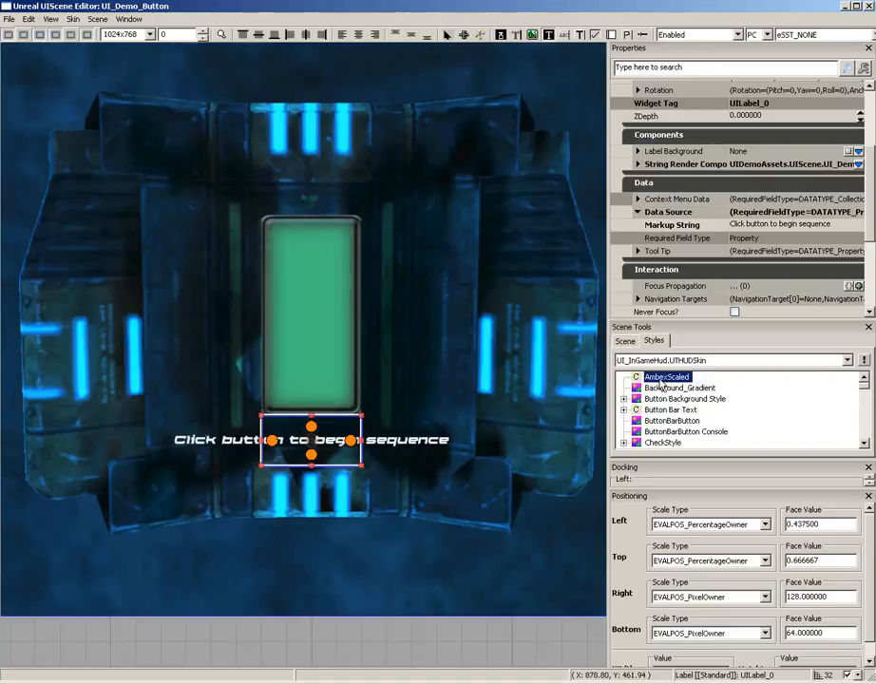
{"action": "right_click", "coordinate": [659, 381]}
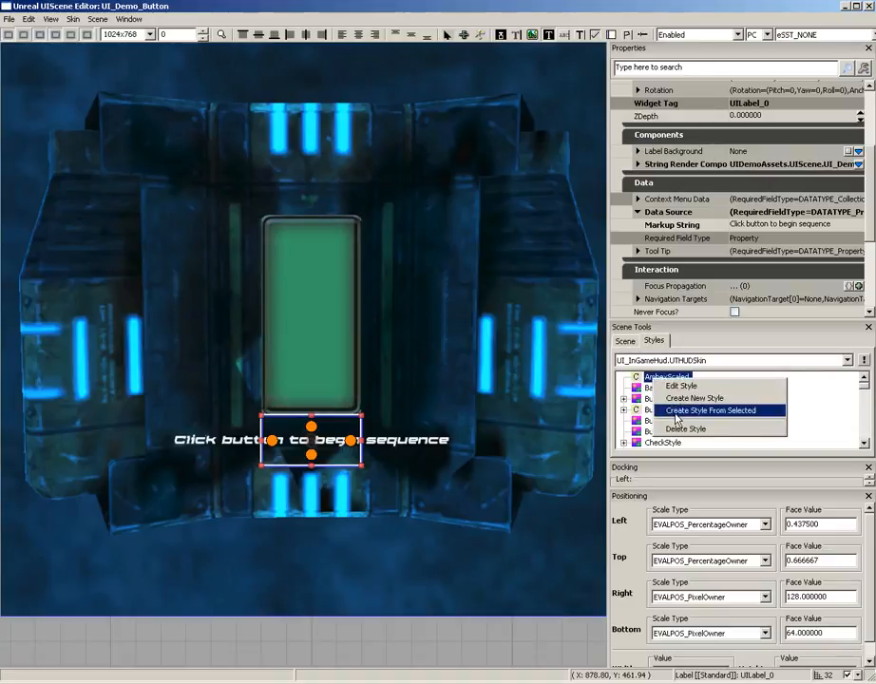
{"action": "left_click", "coordinate": [681, 385]}
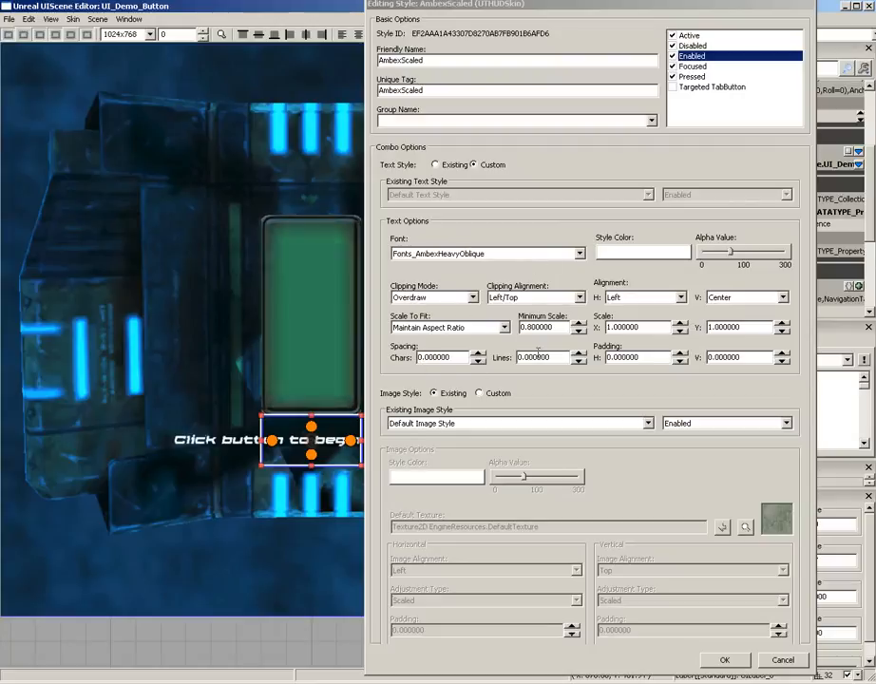
{"action": "left_click", "coordinate": [778, 663]}
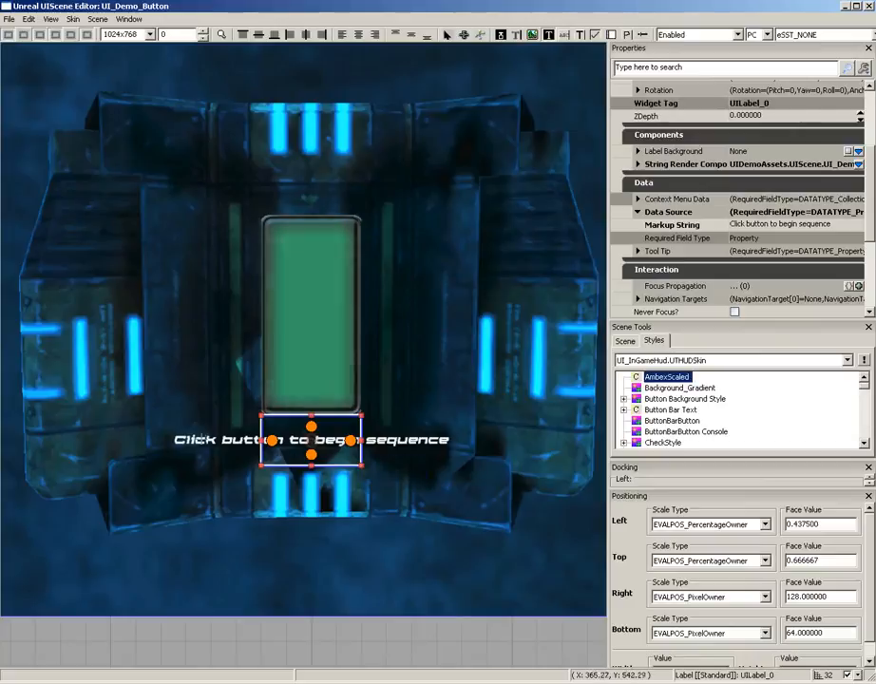
{"action": "left_click", "coordinate": [400, 662]}
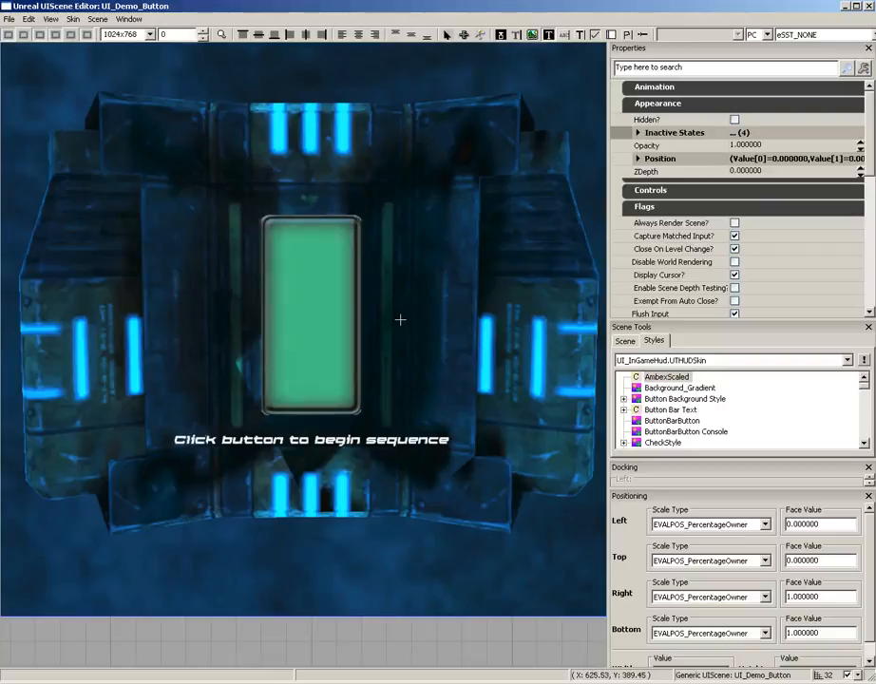
- Review the Activate Level Event's Event Name in the Focused sequence of UIButton_0, then close the button's Kismet
{"action": "double_click", "coordinate": [306, 296]}
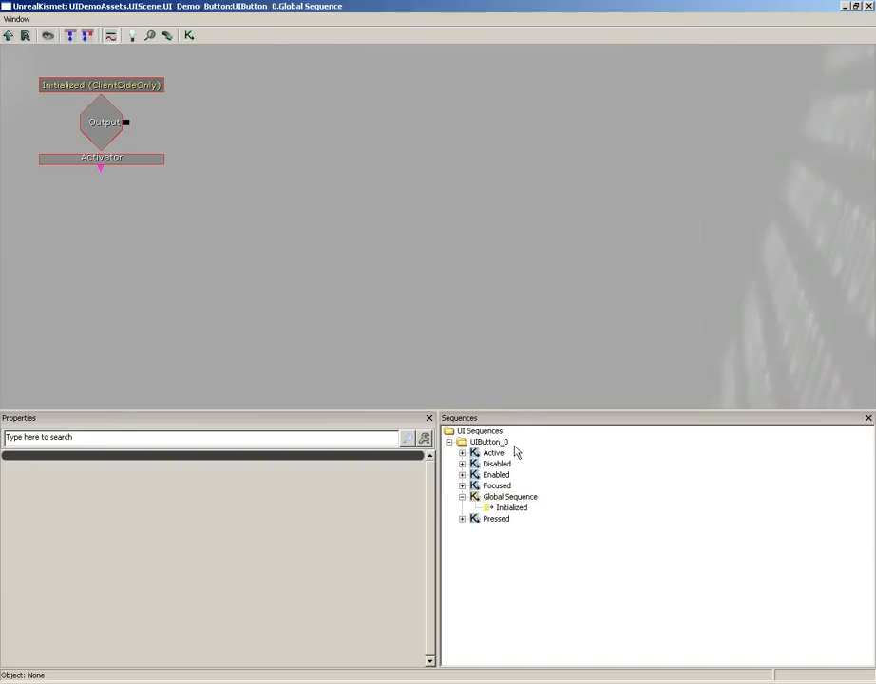
{"action": "left_click", "coordinate": [497, 486]}
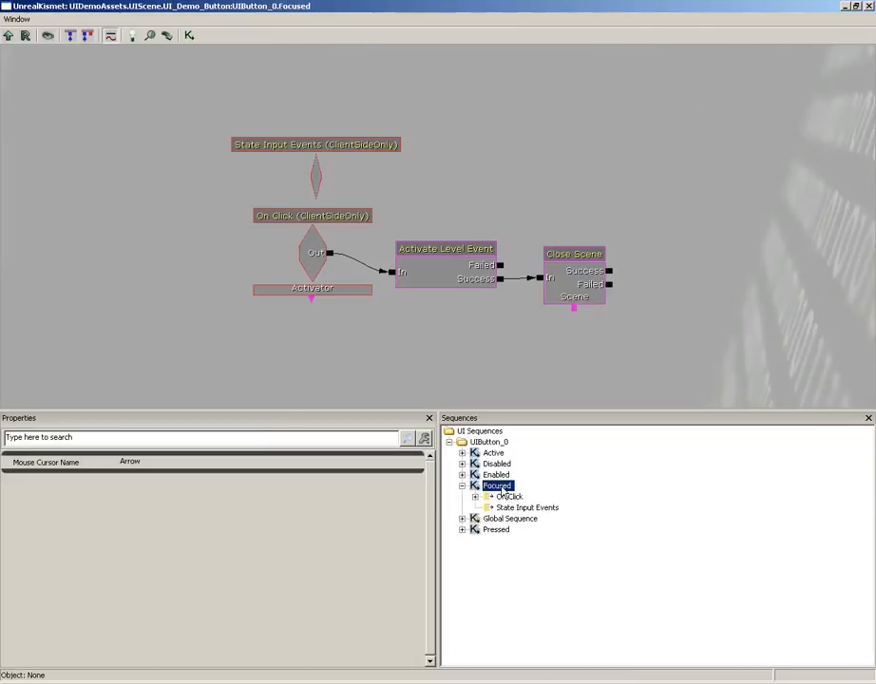
{"action": "left_click", "coordinate": [397, 280]}
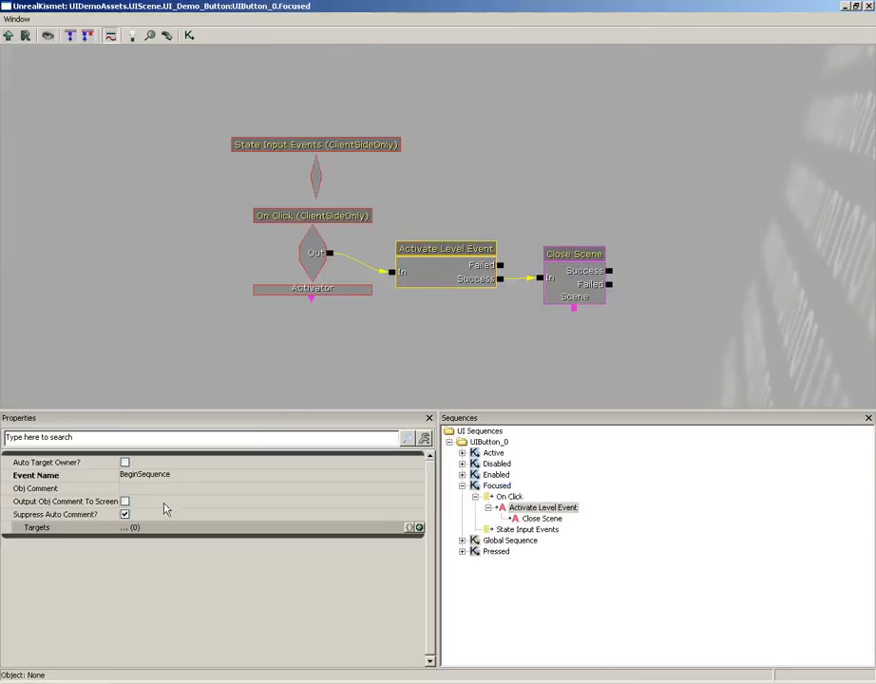
{"action": "left_click", "coordinate": [43, 475]}
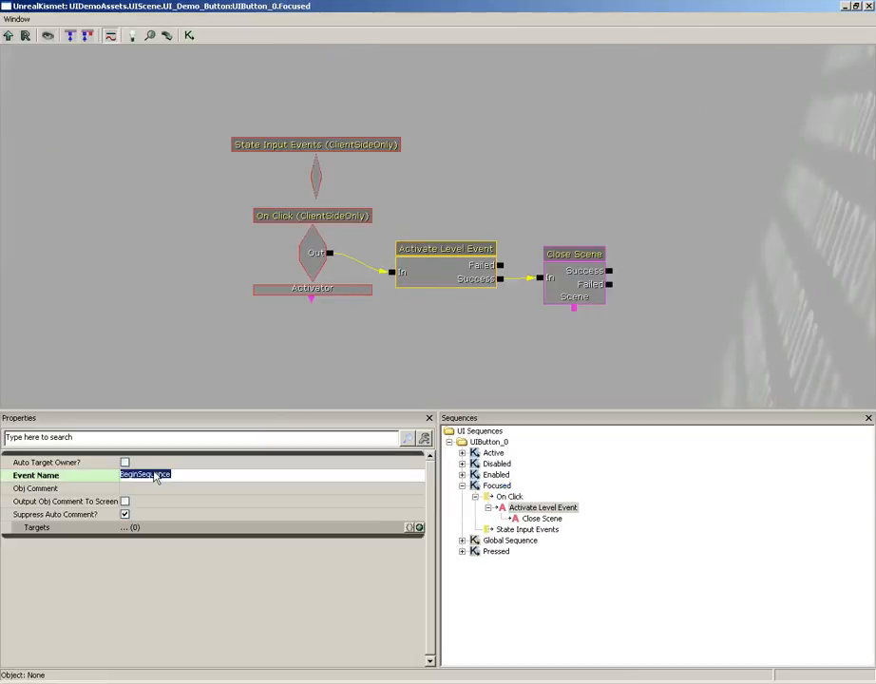
{"action": "left_click", "coordinate": [868, 7]}
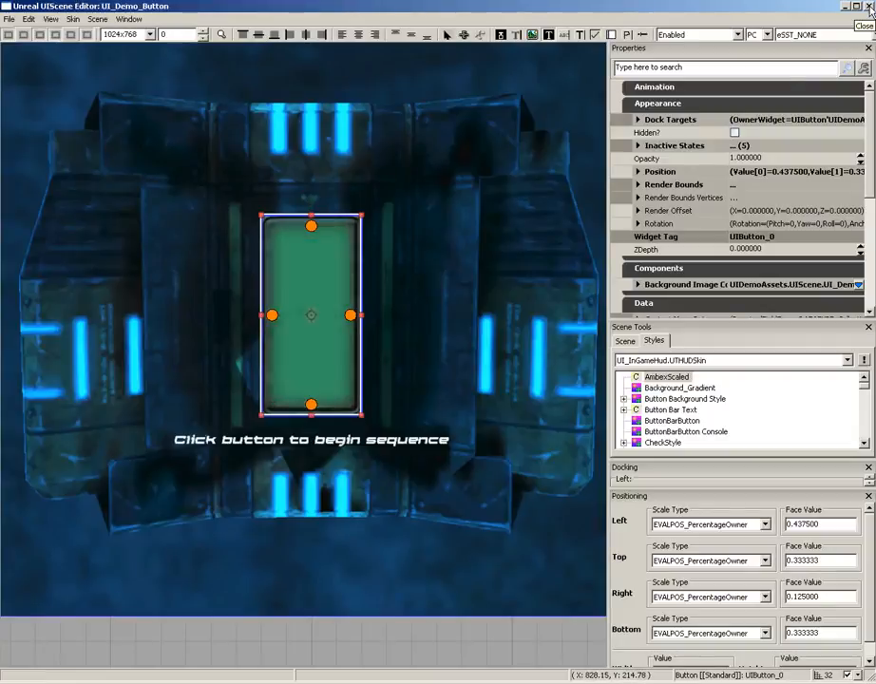
- Close the UIScene Editor and the Content Browser, and open the level's Kismet
{"action": "left_click", "coordinate": [868, 7]}
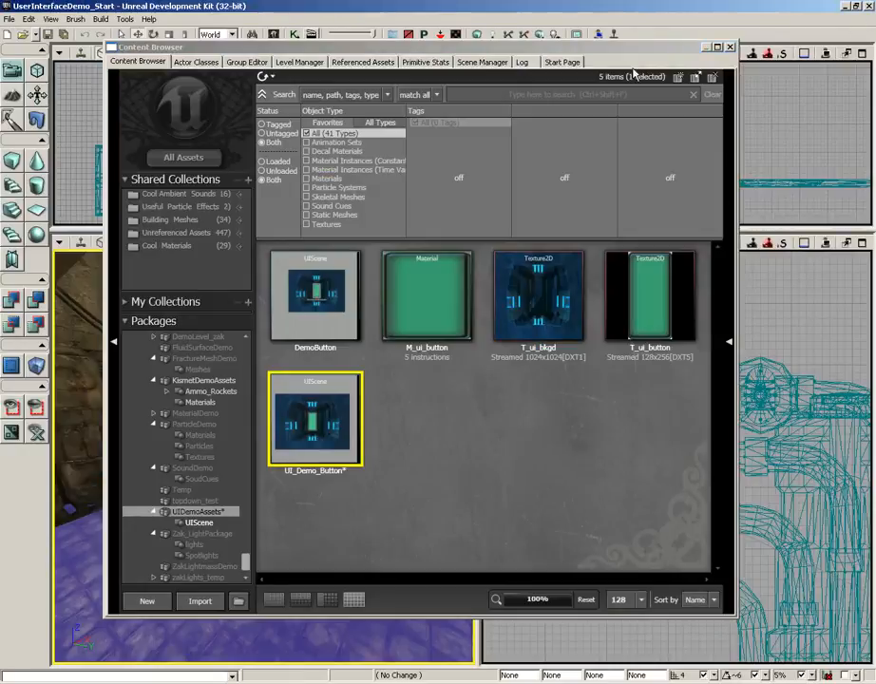
{"action": "left_click", "coordinate": [731, 46]}
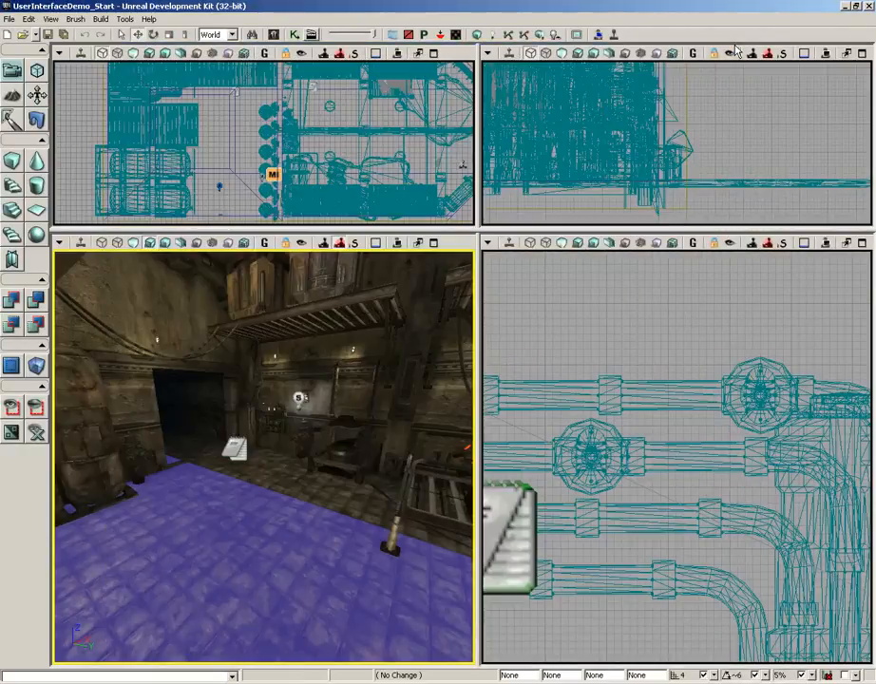
{"action": "left_click", "coordinate": [294, 34]}
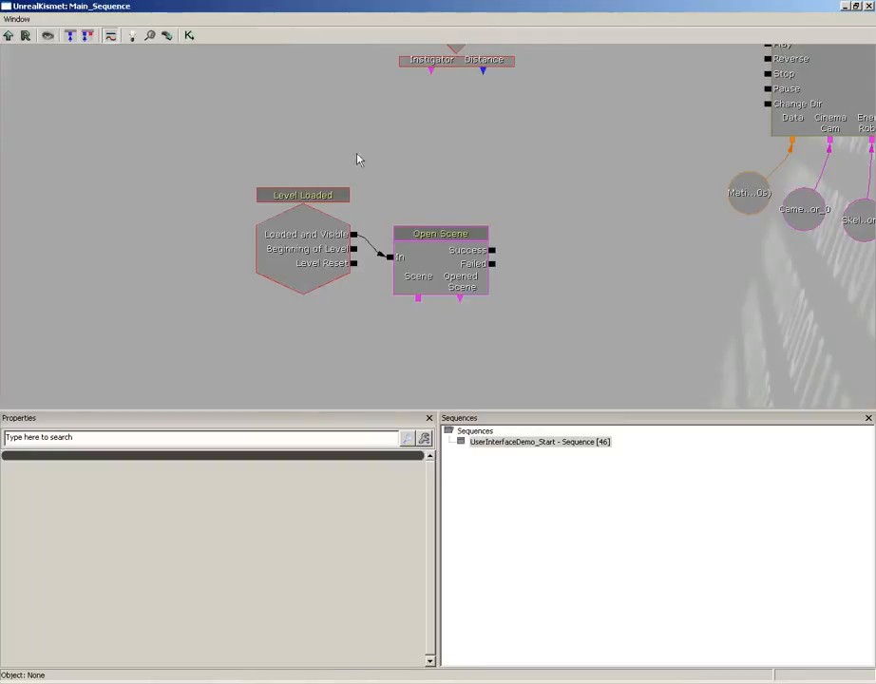
- Move the Open Scene action away from the Level Loaded event and delete that event
{"action": "left_click_drag", "start_coordinate": [458, 190], "coordinate": [432, 272]}
{"action": "left_click", "coordinate": [407, 357]}
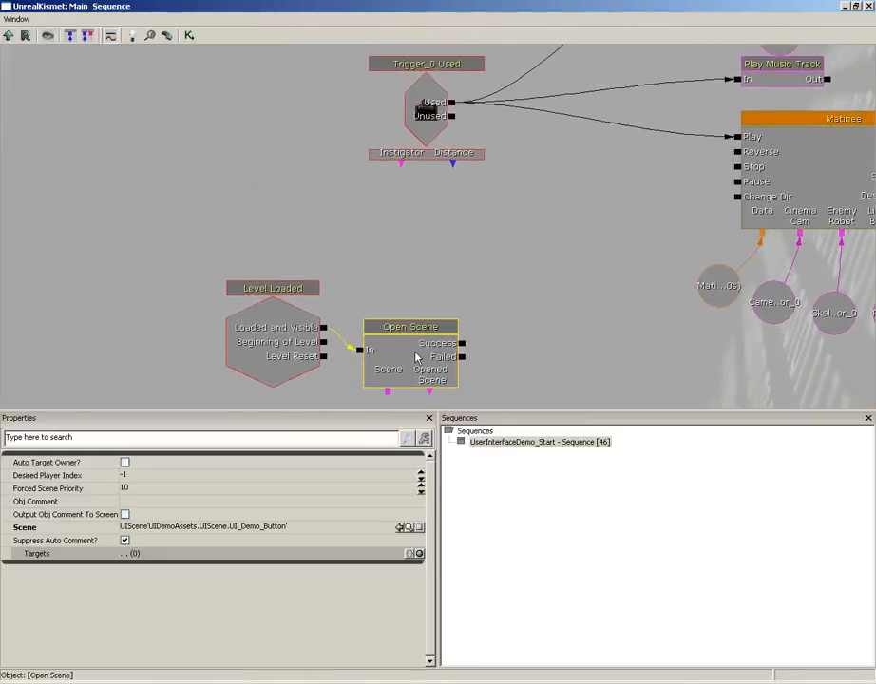
{"action": "left_click_drag", "start_coordinate": [415, 357], "coordinate": [529, 279]}
{"action": "left_click", "coordinate": [256, 335]}
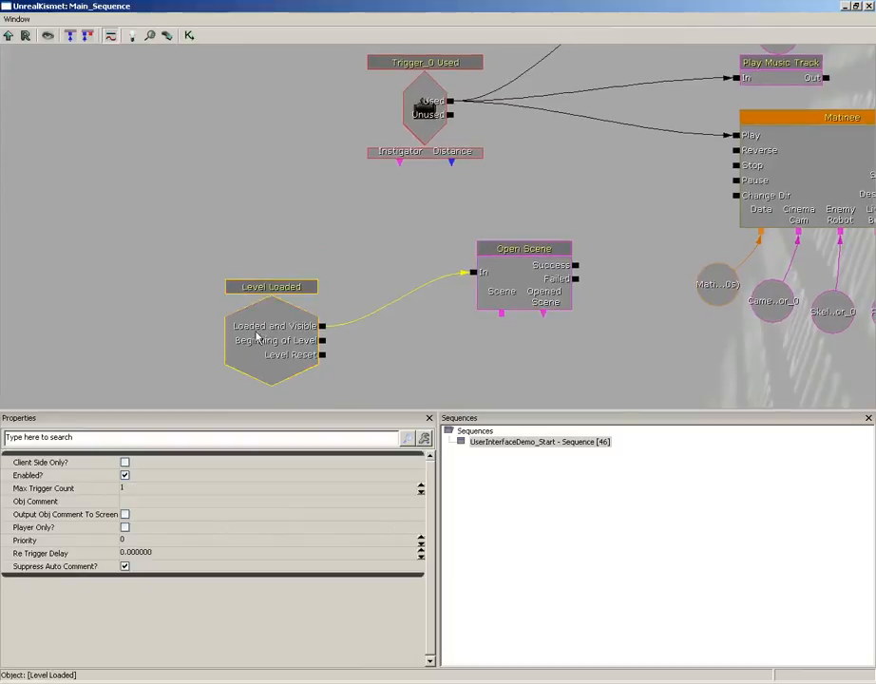
{"action": "key", "text": "Delete"}
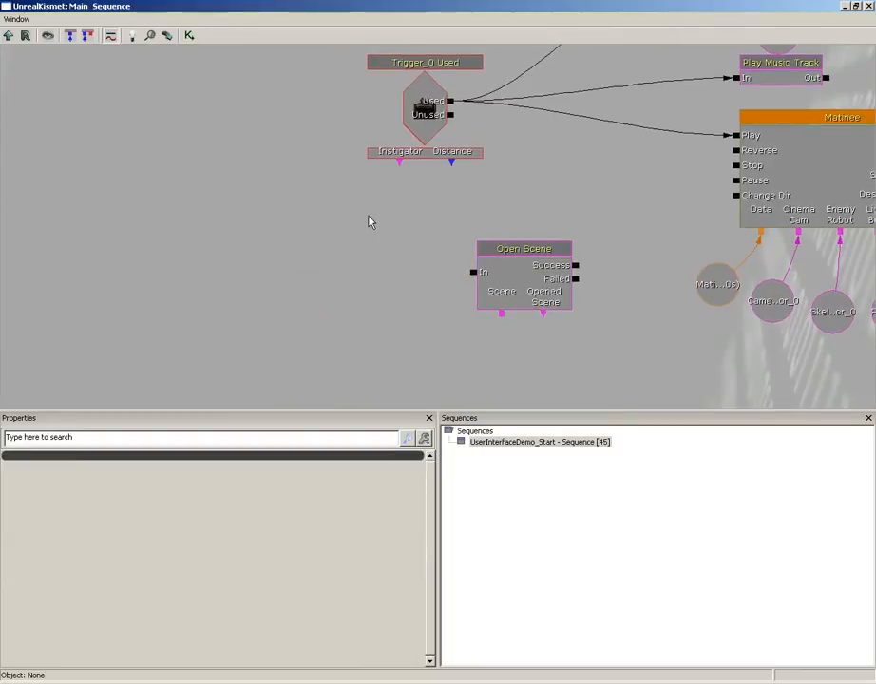
- Break all links from Trigger_0's Used output, place the trigger event beside Open Scene, and connect Used to its In input
{"action": "left_click_drag", "start_coordinate": [441, 138], "coordinate": [404, 205]}
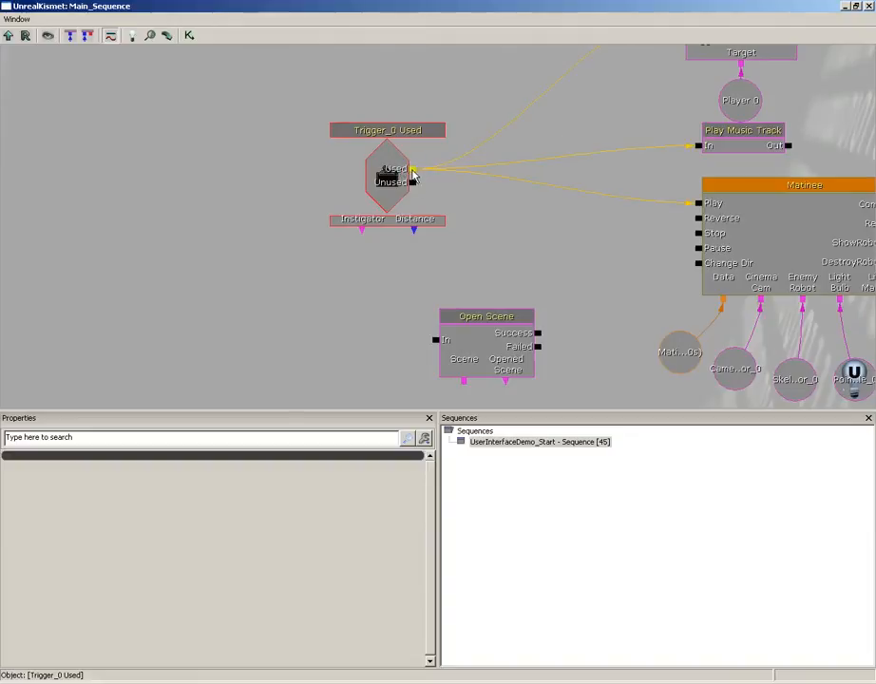
{"action": "left_click_drag", "start_coordinate": [411, 175], "coordinate": [372, 346]}
{"action": "left_click_drag", "start_coordinate": [481, 223], "coordinate": [479, 143]}
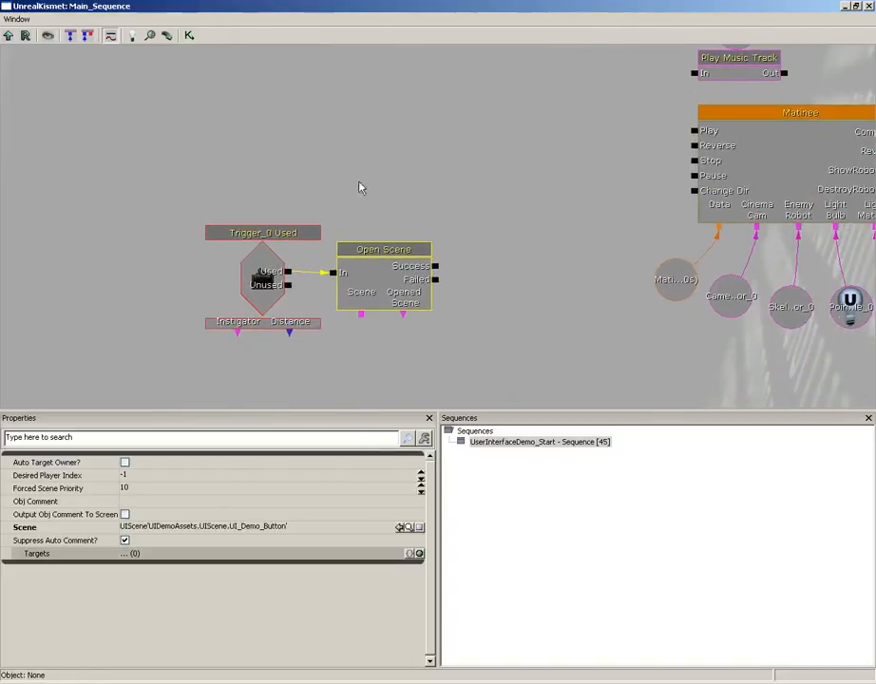
{"action": "left_click", "coordinate": [258, 276]}
{"action": "left_click", "coordinate": [375, 269]}
- Add a Remote Event in the empty area near the Matinee and set its Event Name to BeginSequence
{"action": "left_click_drag", "start_coordinate": [482, 161], "coordinate": [418, 333]}
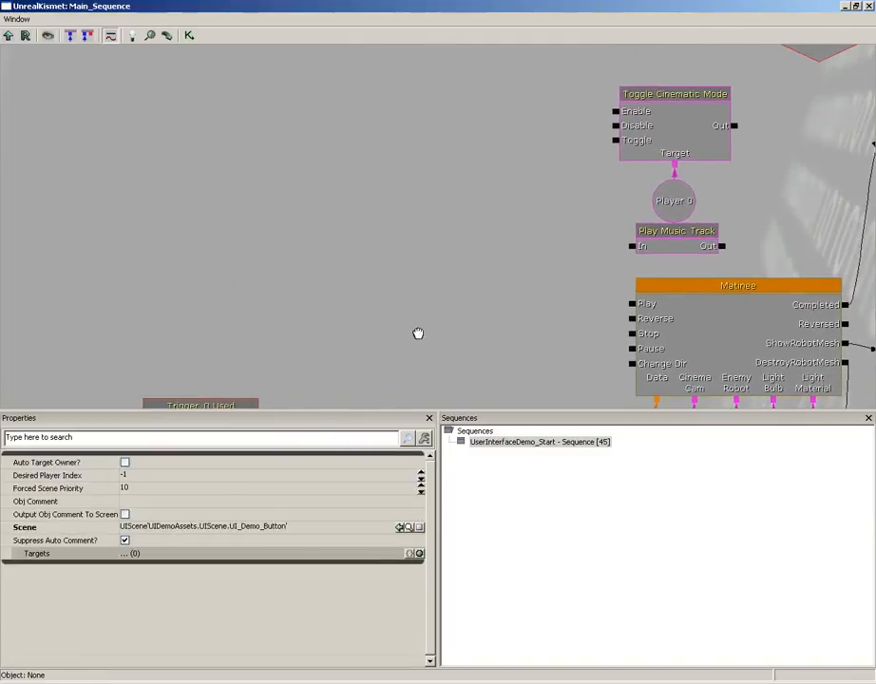
{"action": "right_click", "coordinate": [334, 231]}
{"action": "mouse_move", "coordinate": [414, 270]}
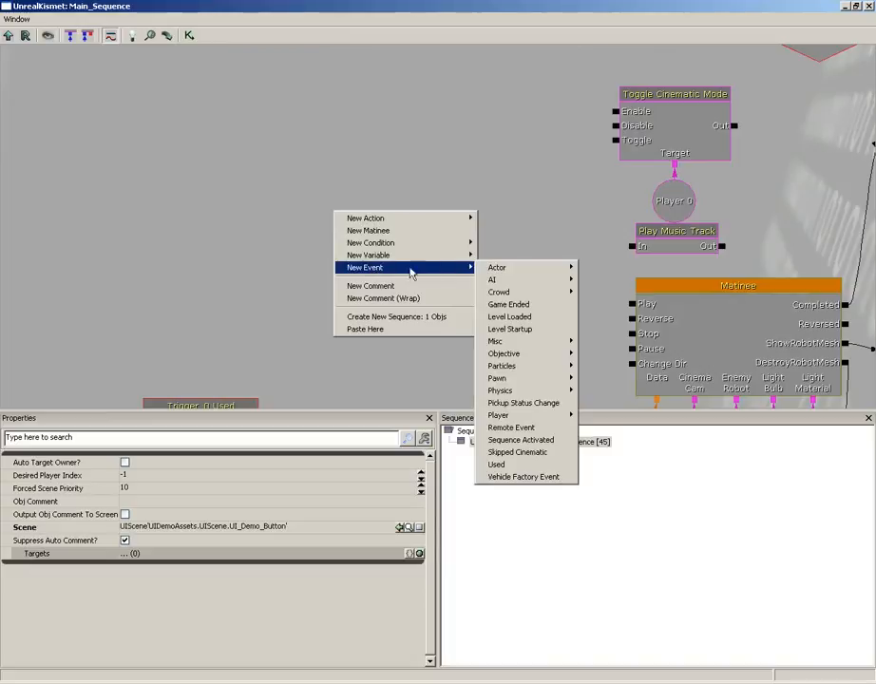
{"action": "left_click", "coordinate": [510, 427]}
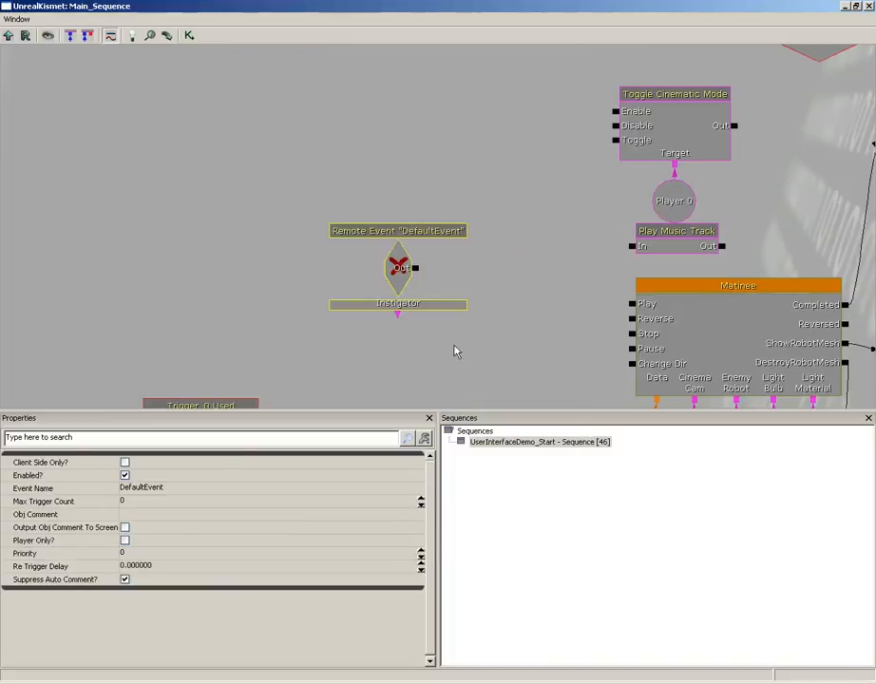
{"action": "left_click", "coordinate": [175, 490]}
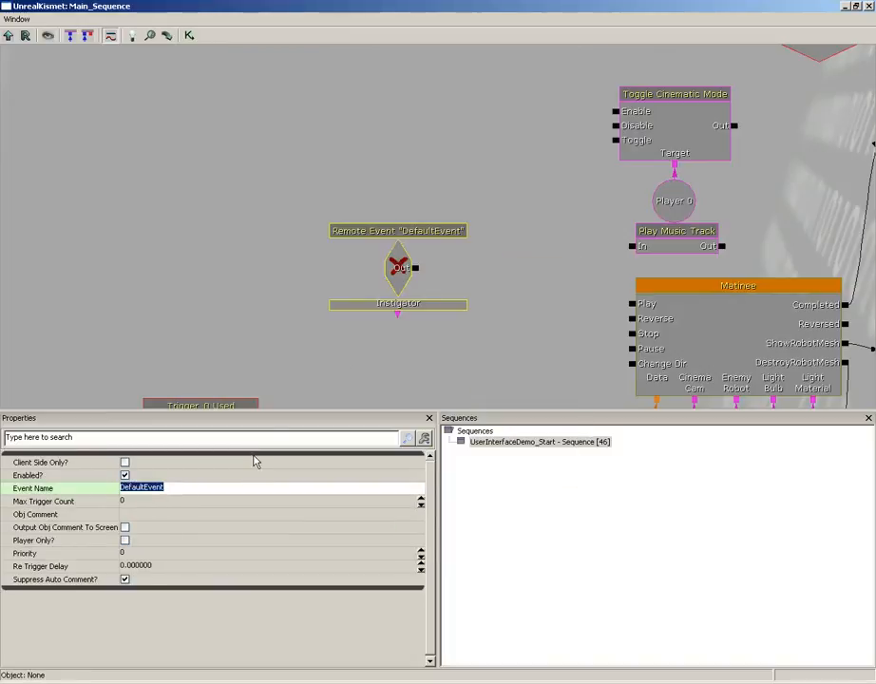
{"action": "type", "text": "beginsequence"}
{"action": "key", "text": "Return"}
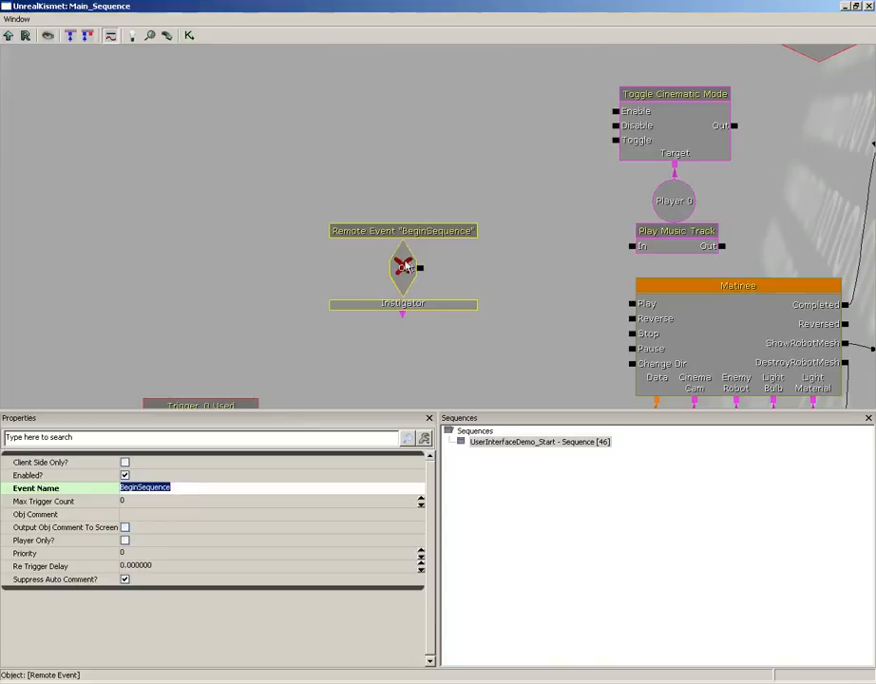
- Connect the remote event's Out to Toggle Cinematic Mode's Enable, Play Music Track's In and Matinee's Play, then close Kismet
{"action": "left_click_drag", "start_coordinate": [423, 271], "coordinate": [615, 111]}
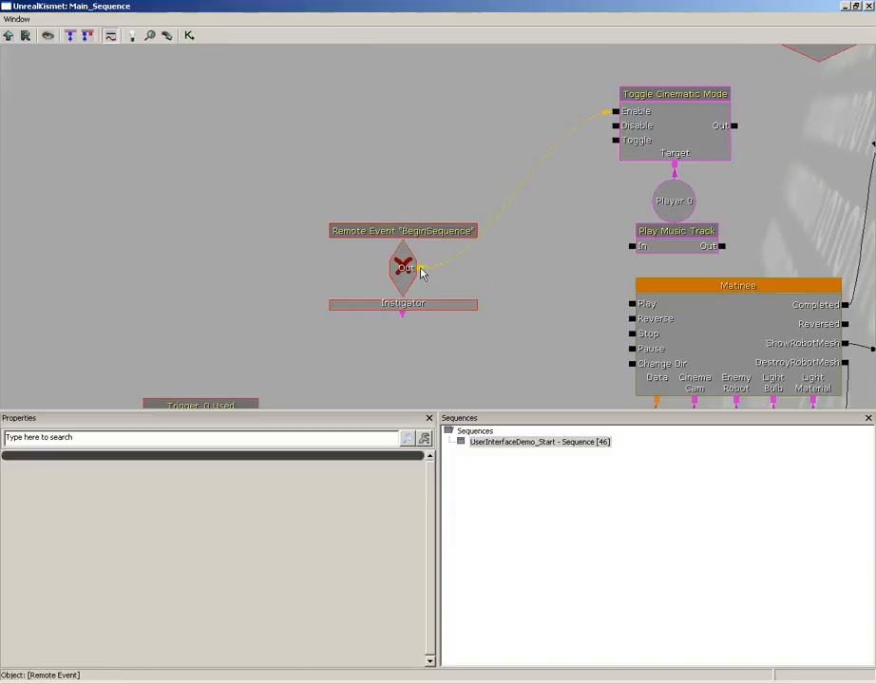
{"action": "left_click_drag", "start_coordinate": [418, 269], "coordinate": [626, 246]}
{"action": "left_click_drag", "start_coordinate": [575, 287], "coordinate": [515, 235]}
{"action": "left_click_drag", "start_coordinate": [361, 219], "coordinate": [570, 252]}
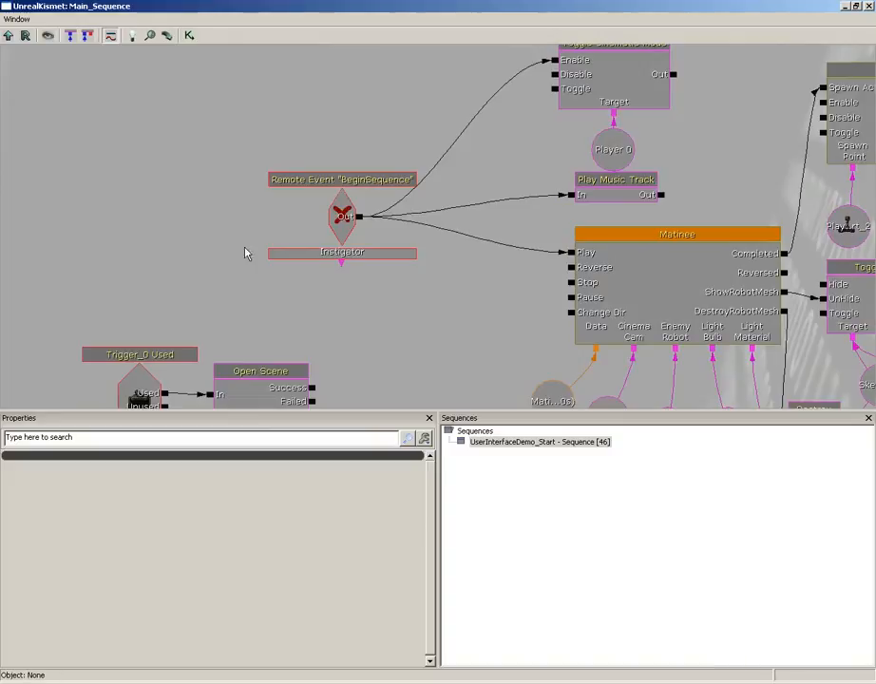
{"action": "left_click", "coordinate": [867, 7]}
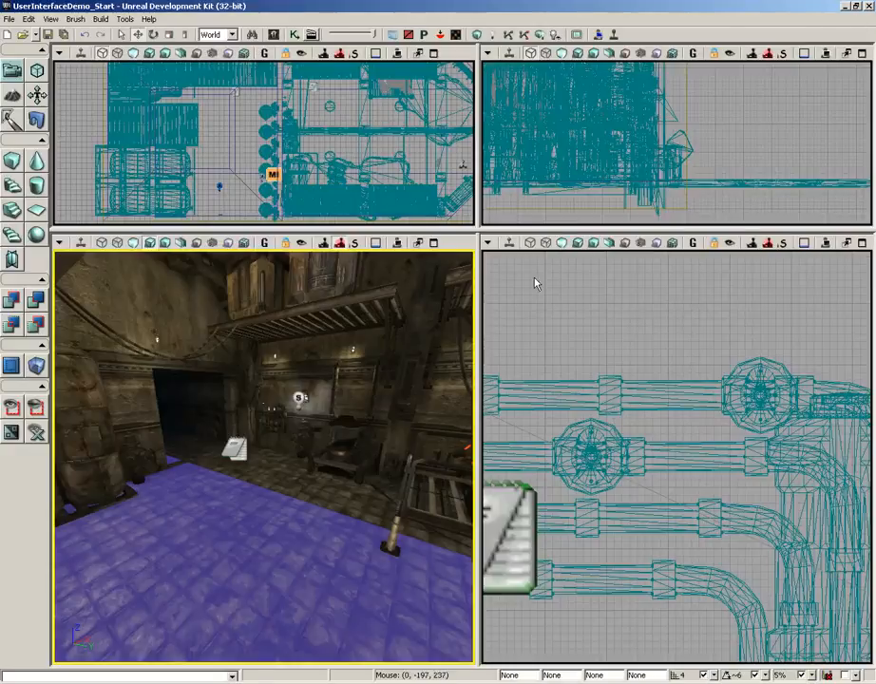
- Play the level from the floor, activate the trigger, use the scene's button to begin the sequence, and exit the game
{"action": "right_click", "coordinate": [226, 522]}
{"action": "left_click", "coordinate": [255, 511]}
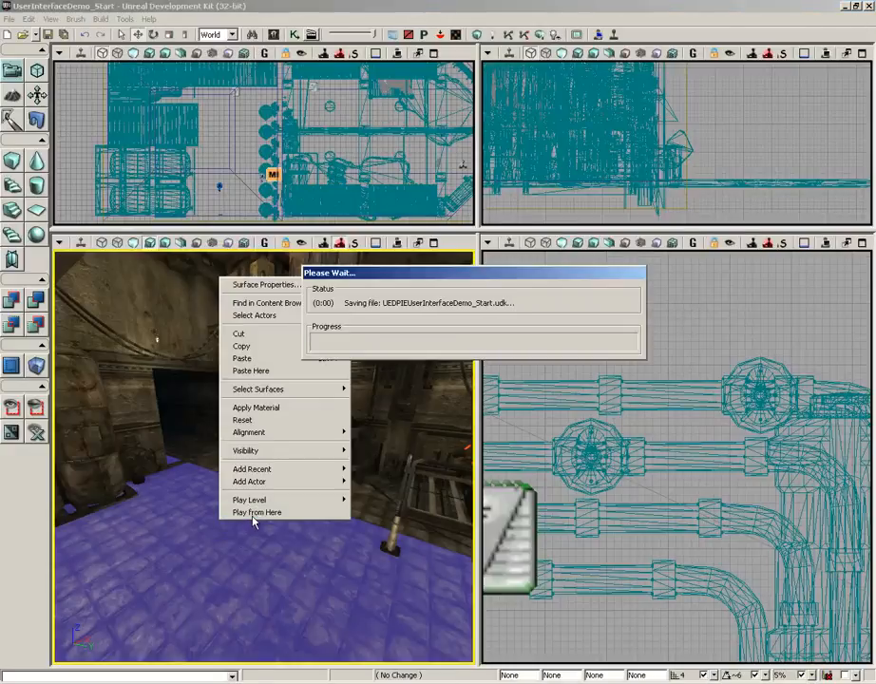
{"action": "key", "text": "w"}
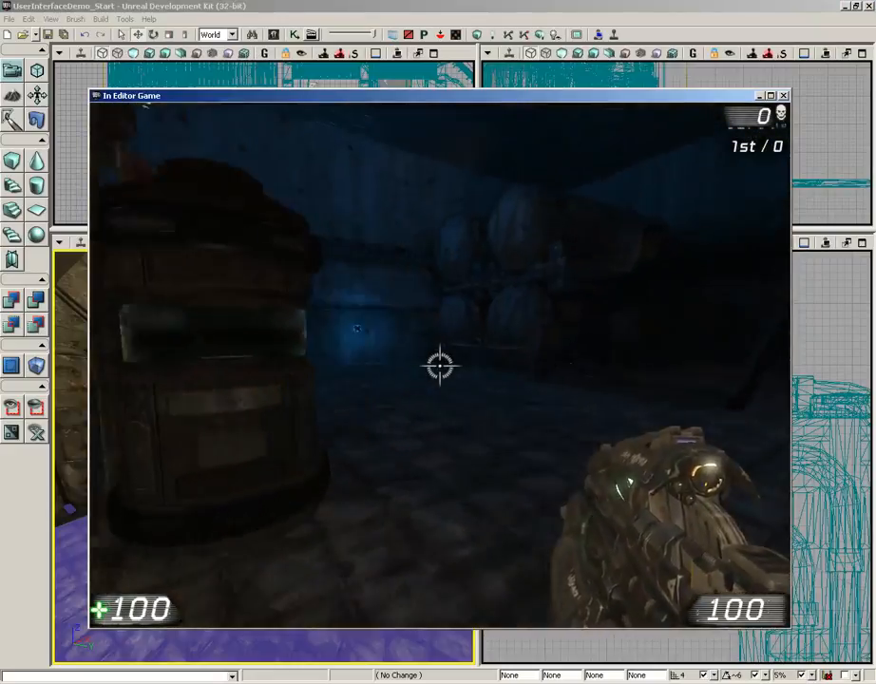
{"action": "key", "text": "w"}
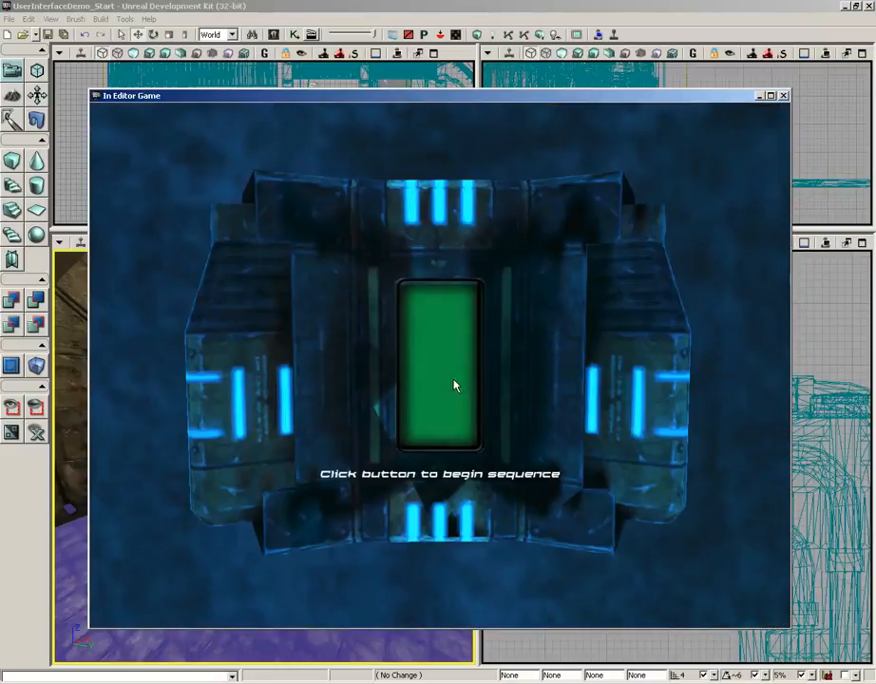
{"action": "left_click", "coordinate": [450, 361]}
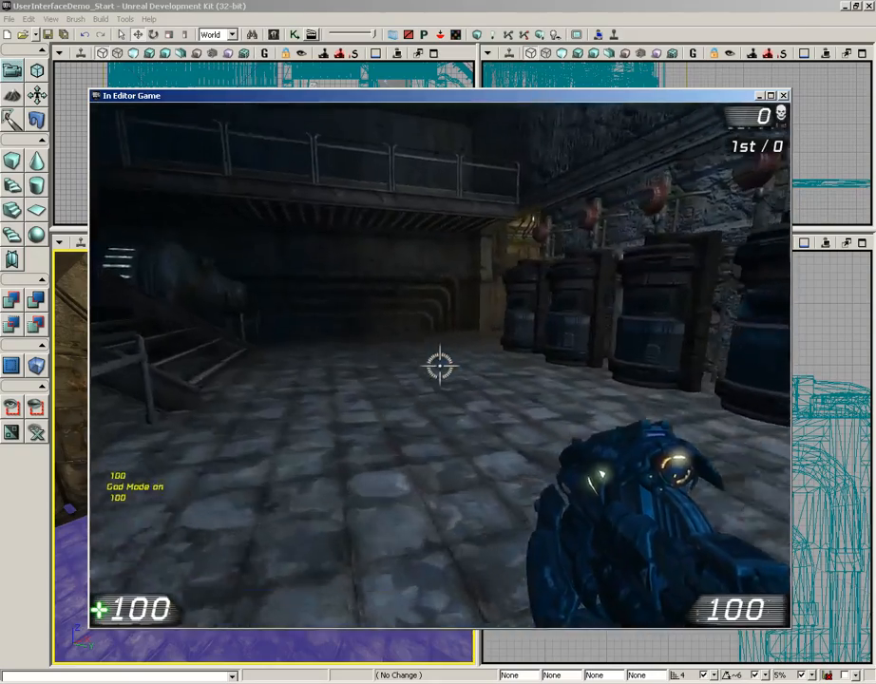
{"action": "key", "text": "w"}
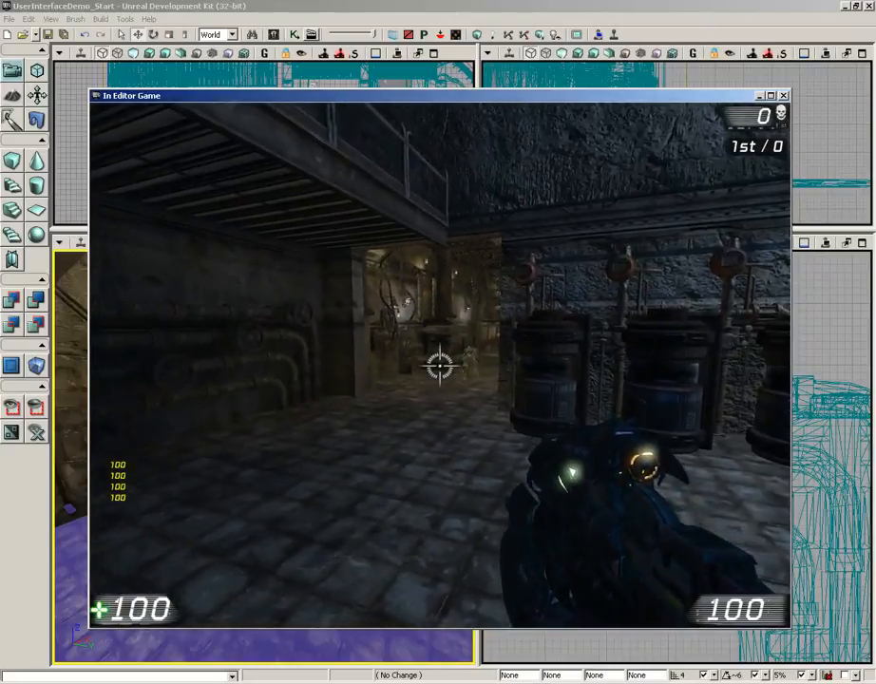
{"action": "key", "text": "Escape"}
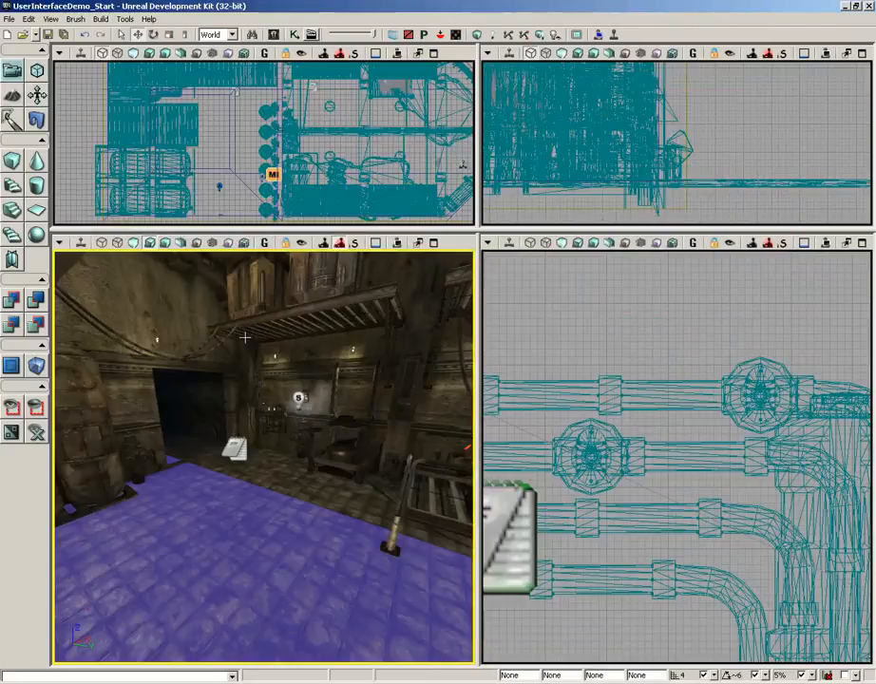